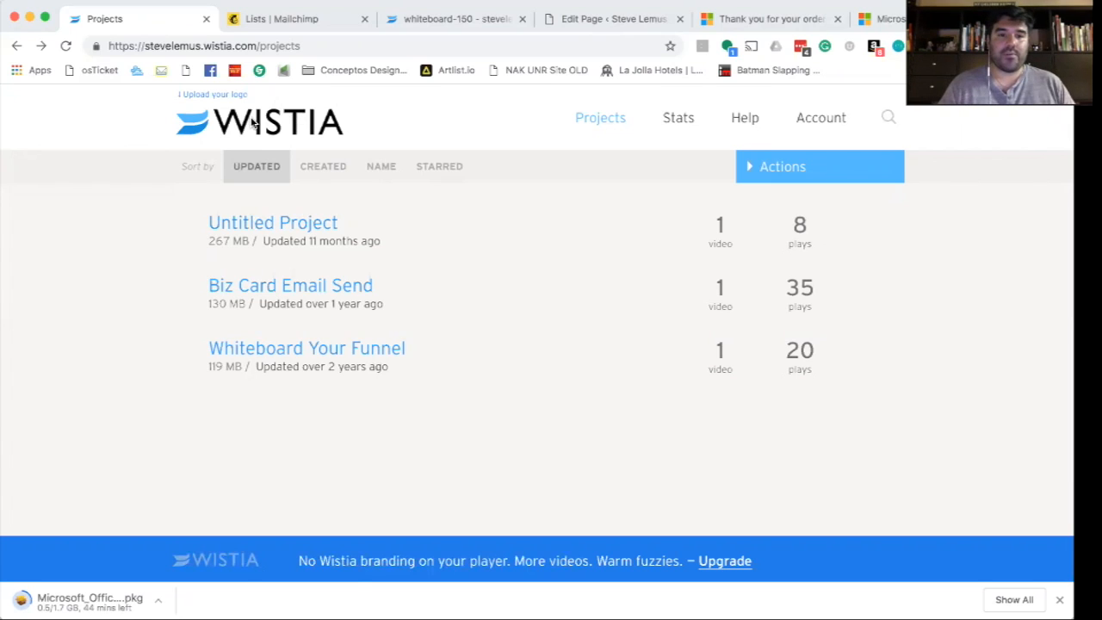
- Open the whiteboard-150 video from the Whiteboard Your Funnel project in Wistia
click(259, 122)
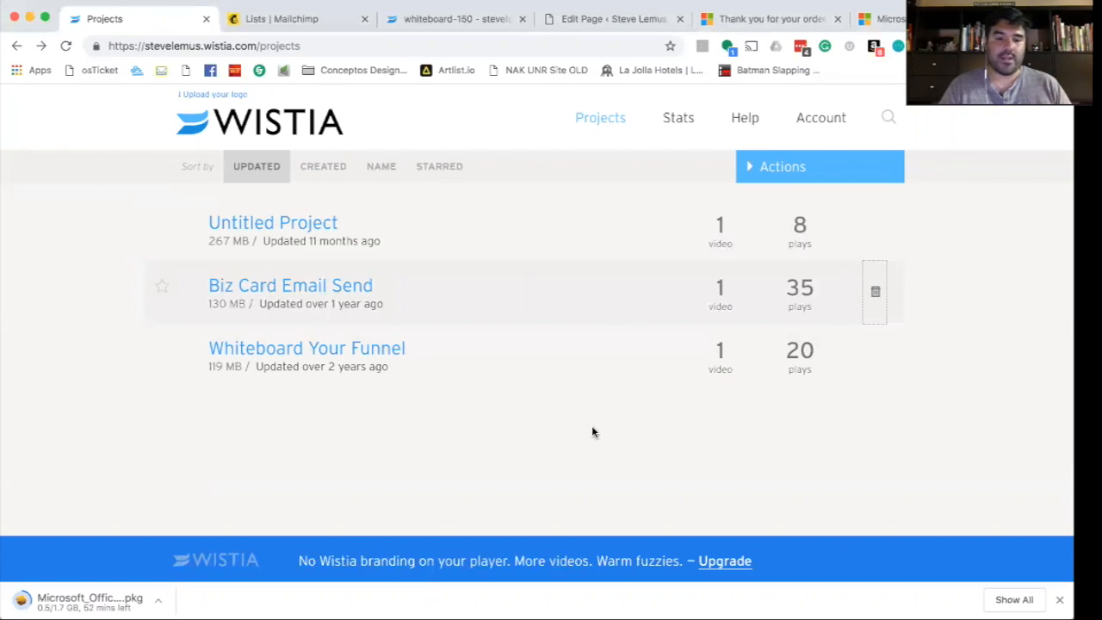
click(333, 353)
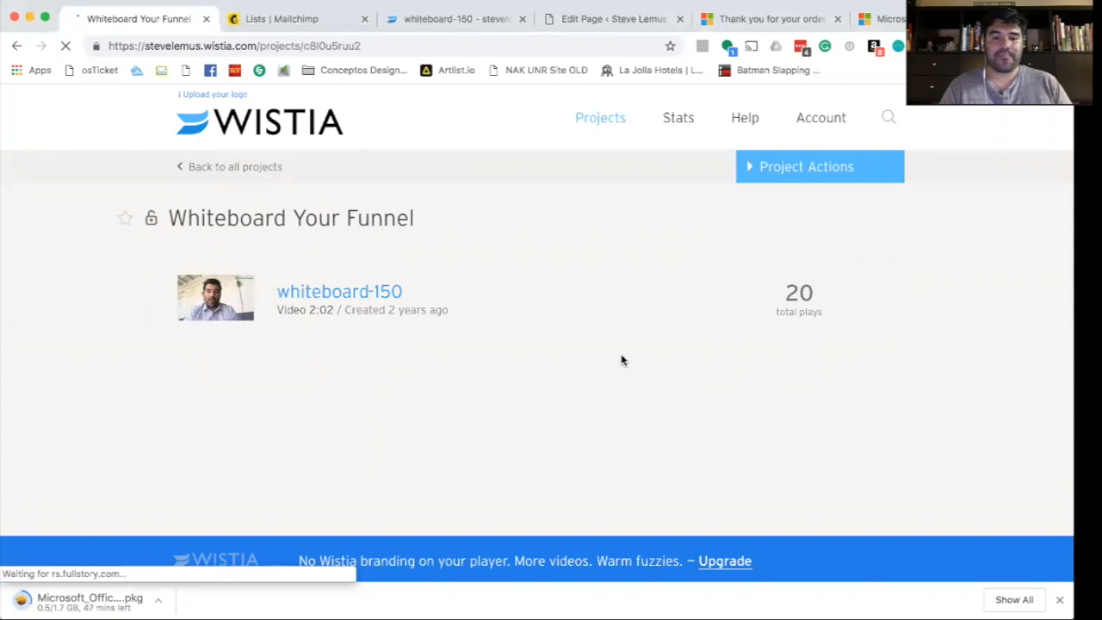
click(327, 293)
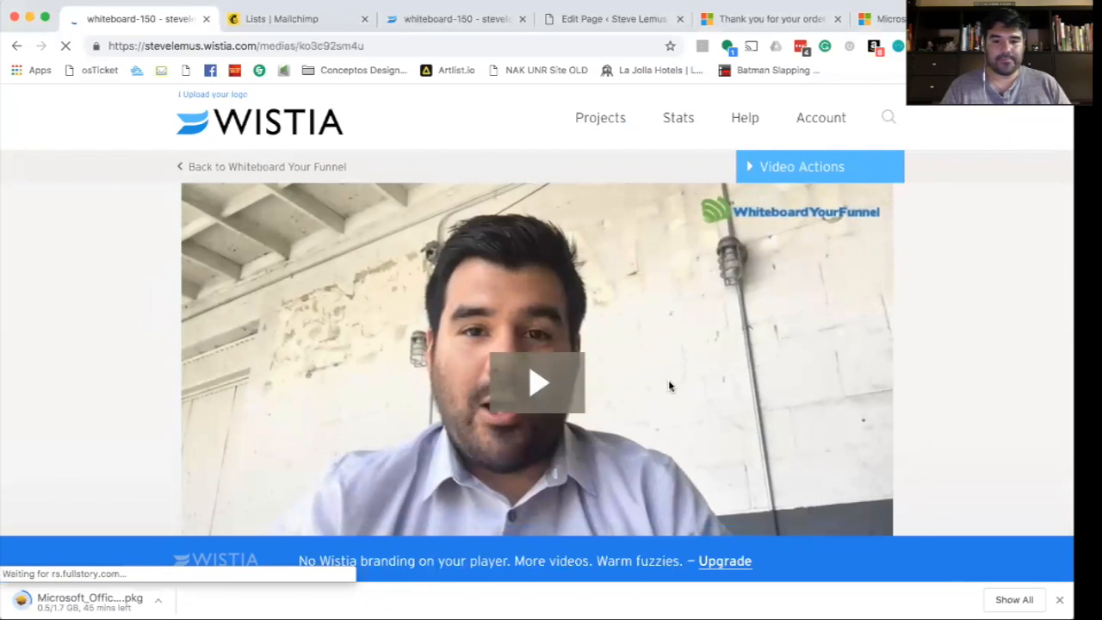
scroll(567, 362, down, 1)
scroll(566, 362, up, 1)
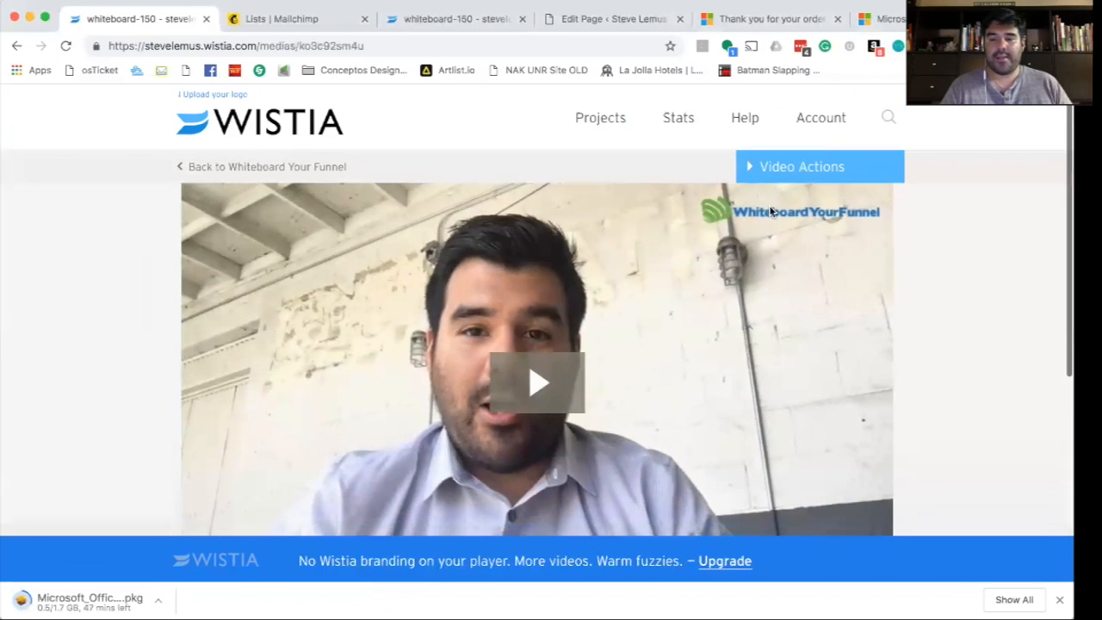
- Zoom the video page out twice and take a region screenshot of the player
click(775, 170)
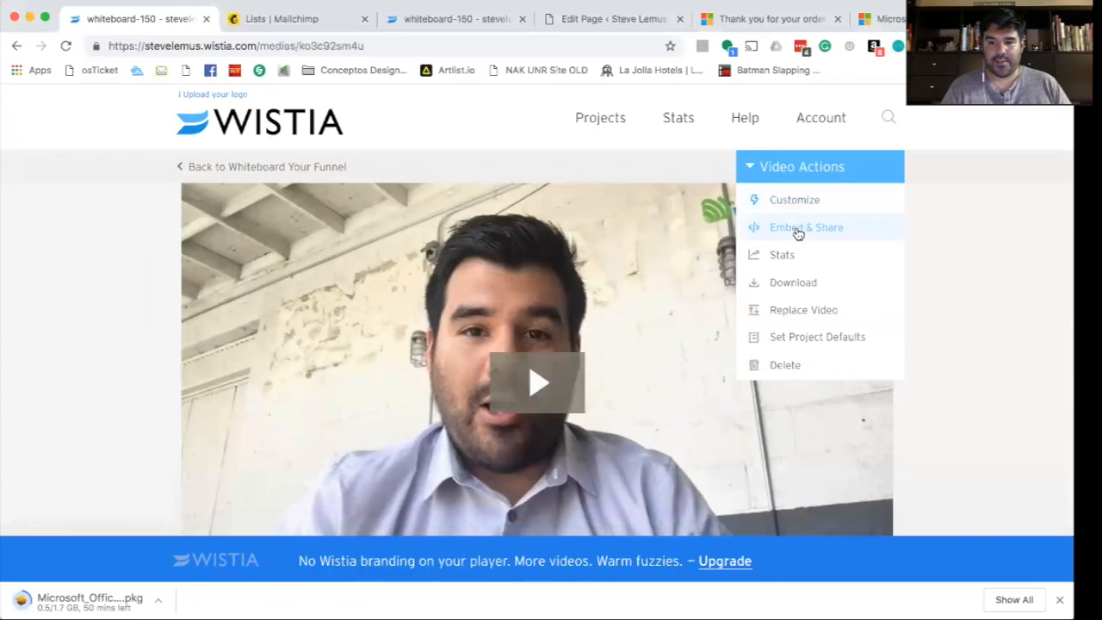
scroll(961, 316, down, 2)
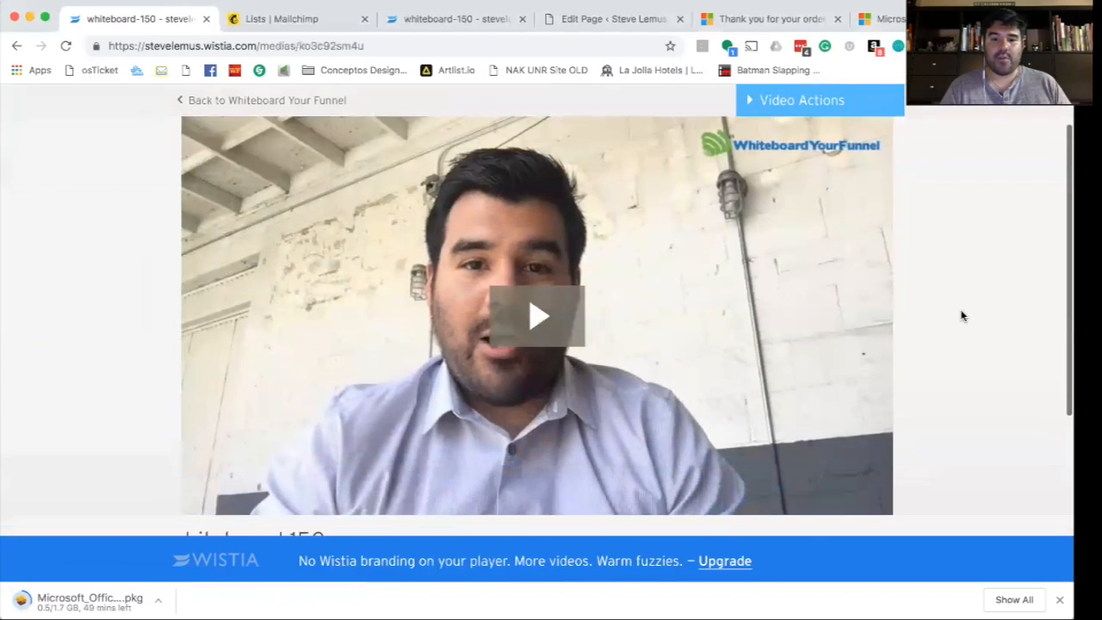
key(super+minus)
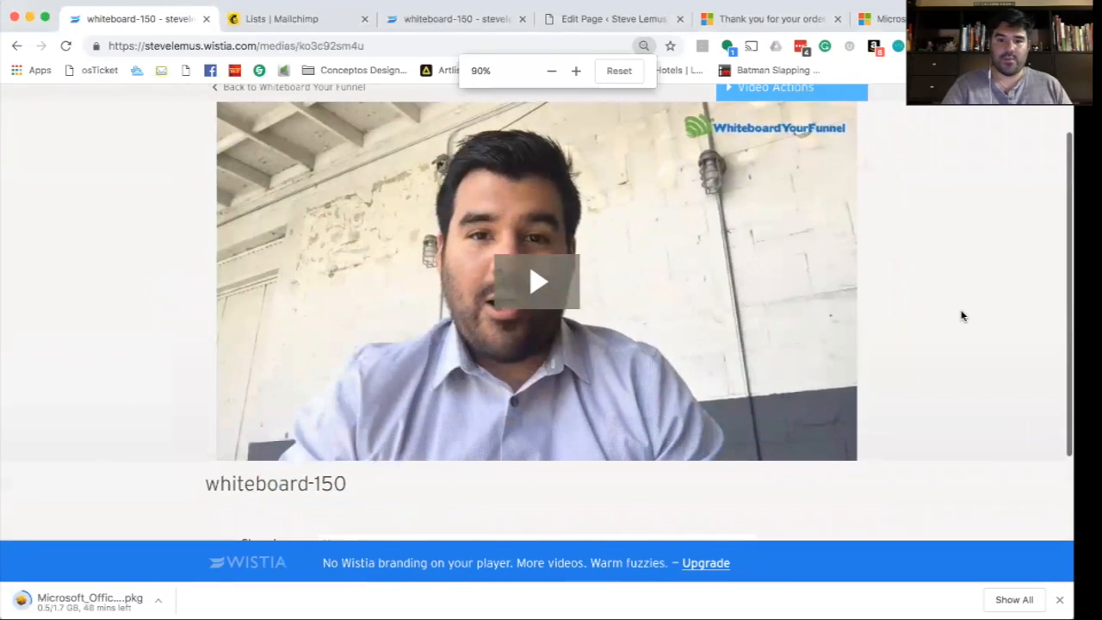
key(super+minus)
scroll(940, 343, up, 3)
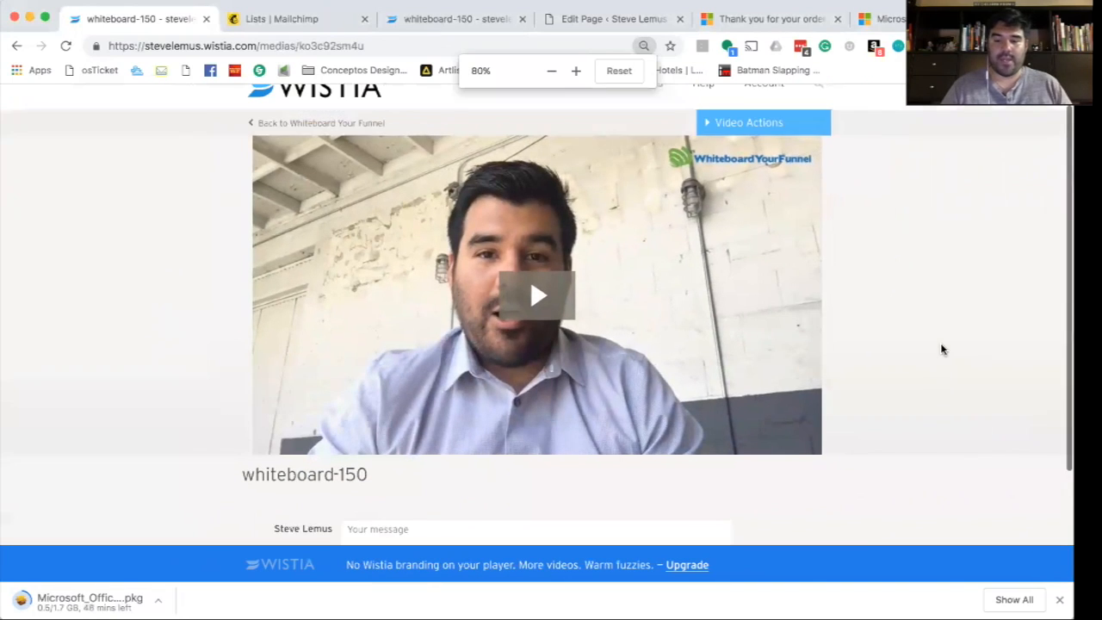
key(super+shift+4)
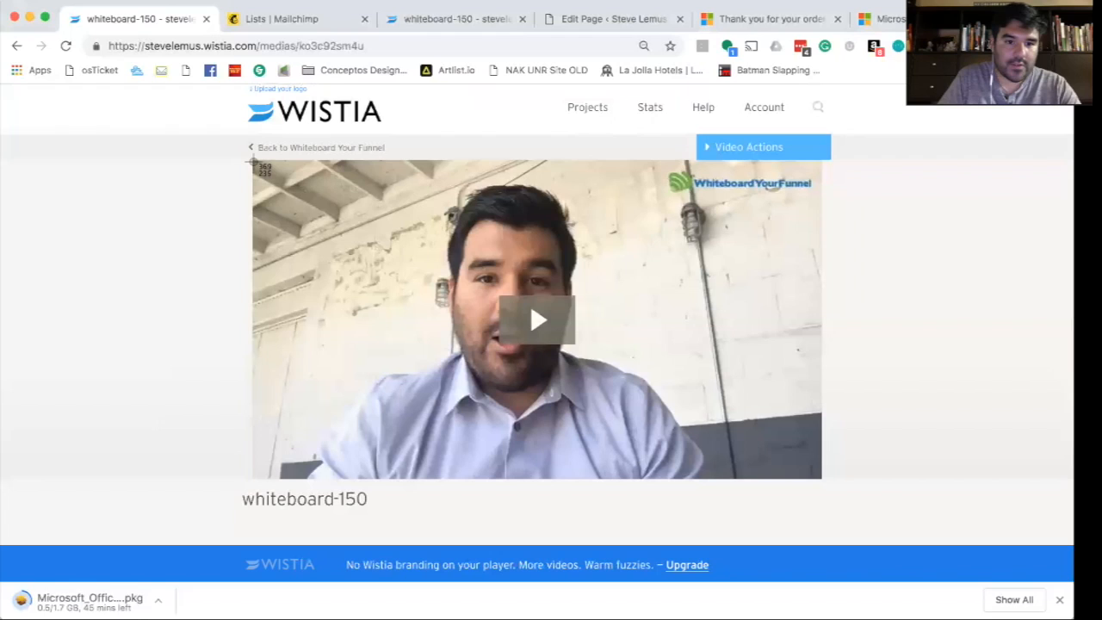
drag(253, 161, 830, 479)
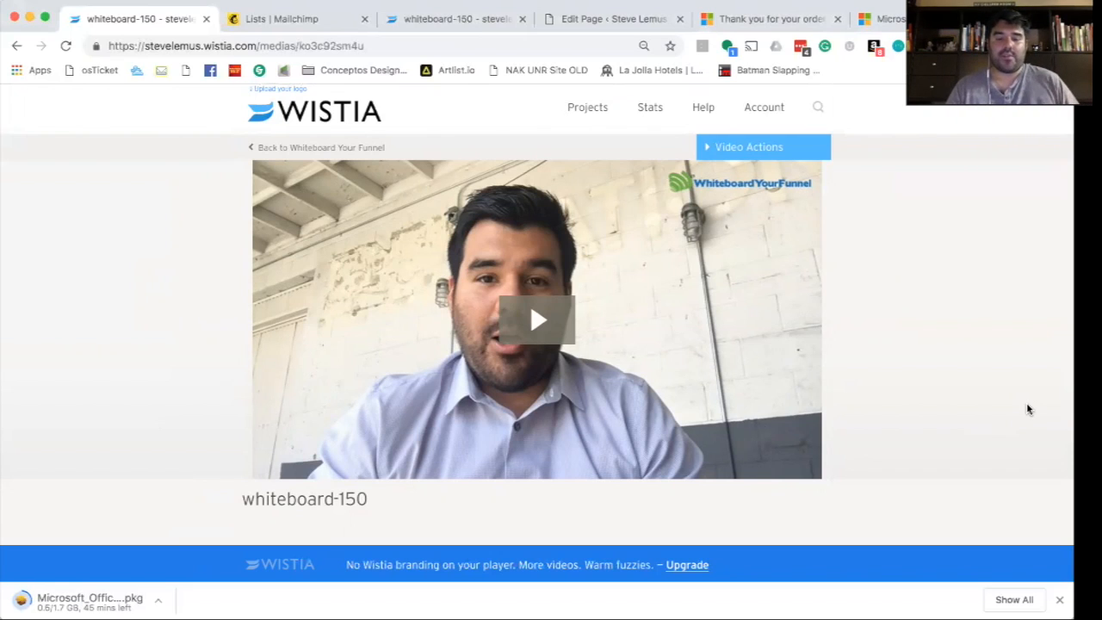
- Go to All Pages in WordPress and view the live 'my awesome video' page
click(606, 21)
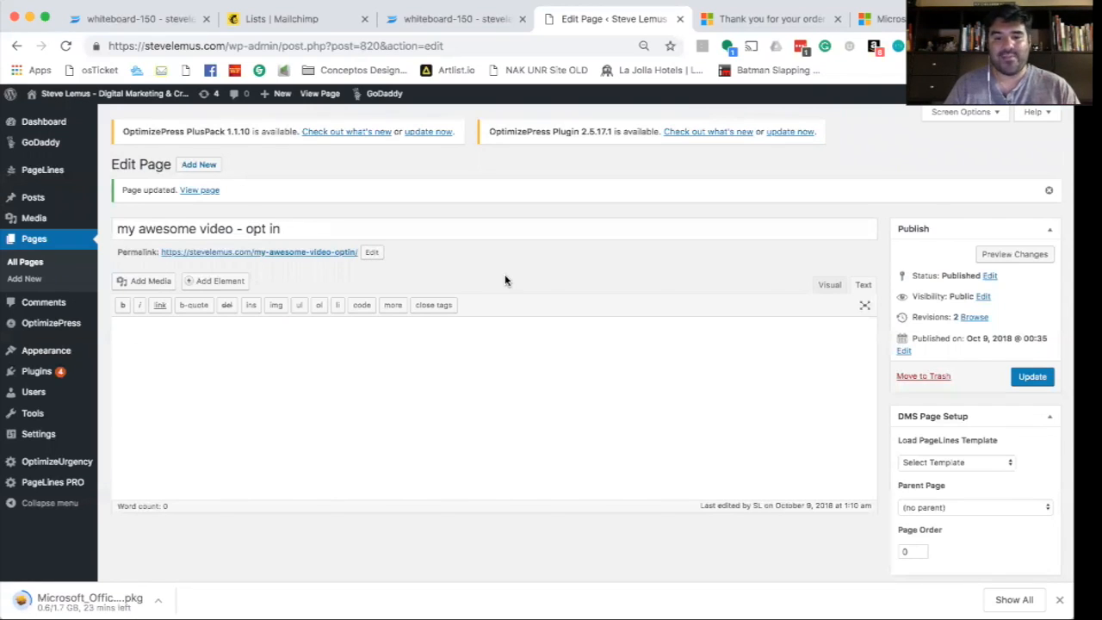
click(40, 246)
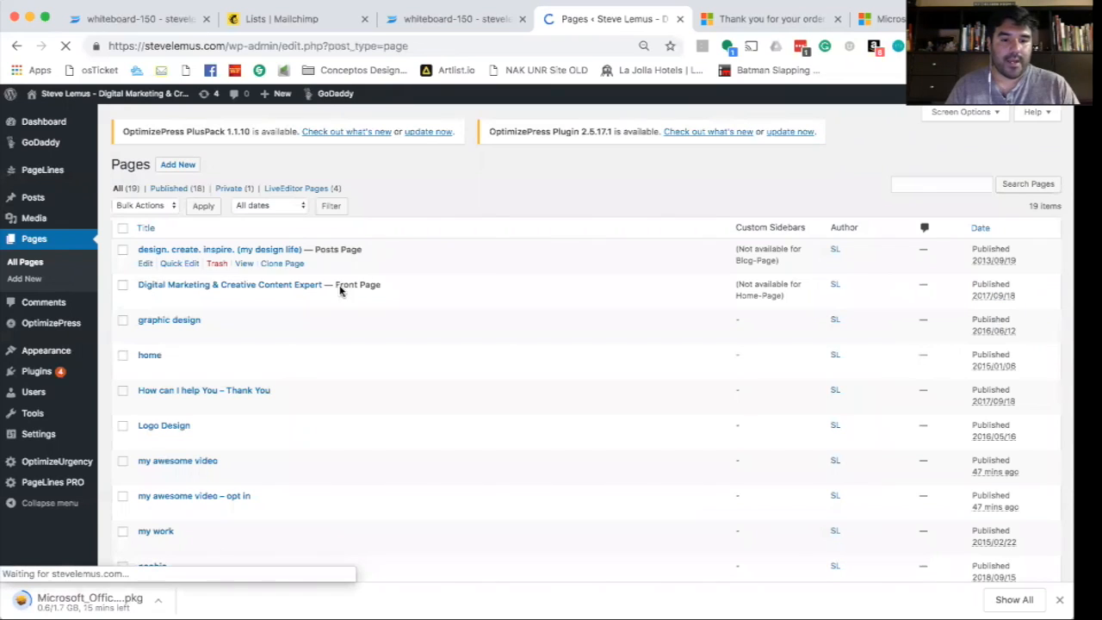
scroll(338, 286, down, 5)
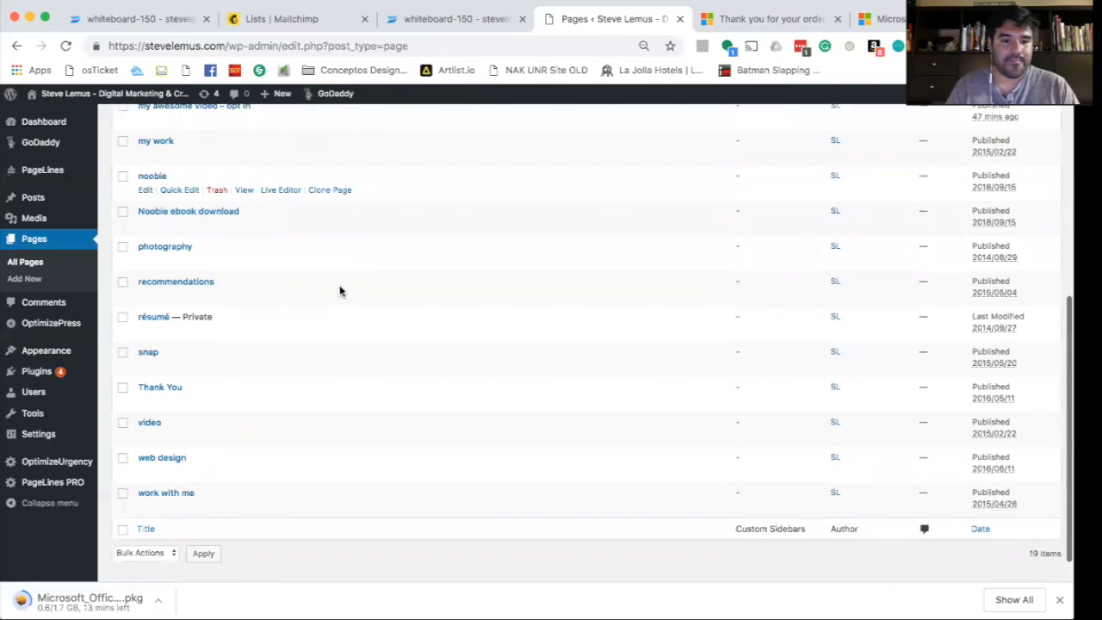
scroll(340, 291, up, 2)
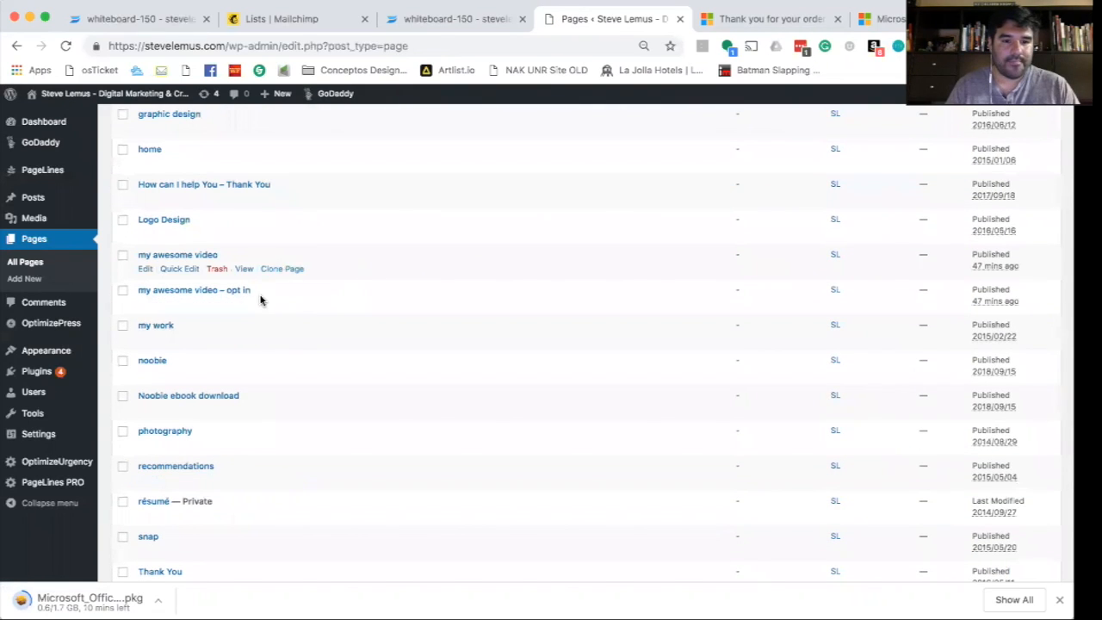
click(246, 270)
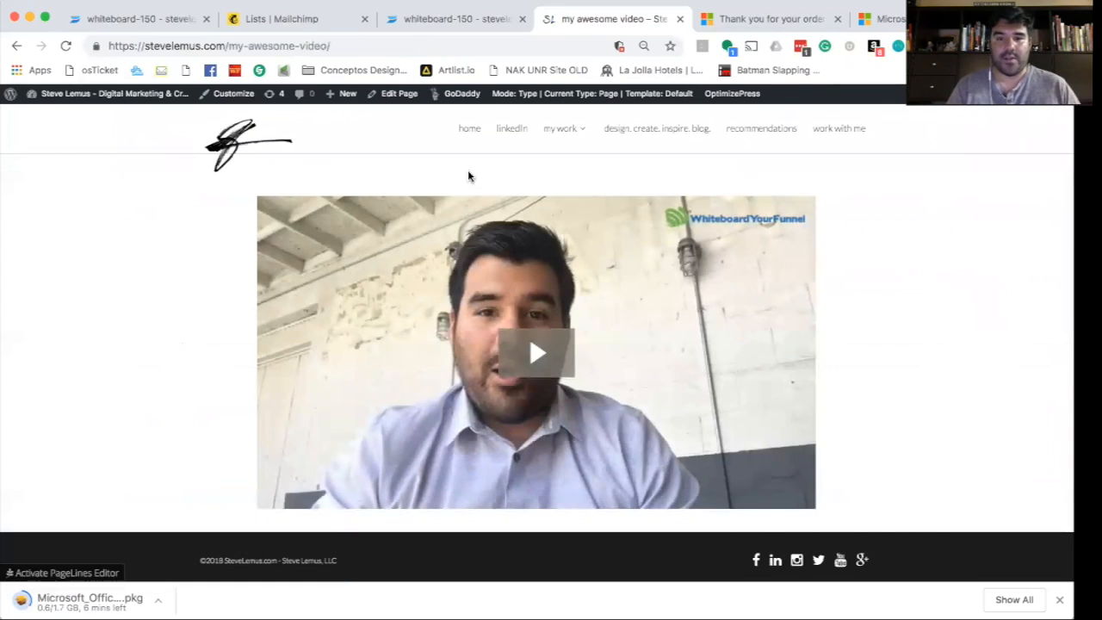
- Copy the whiteboard-150 inline embed code from Wistia's Embed & Share options
click(397, 100)
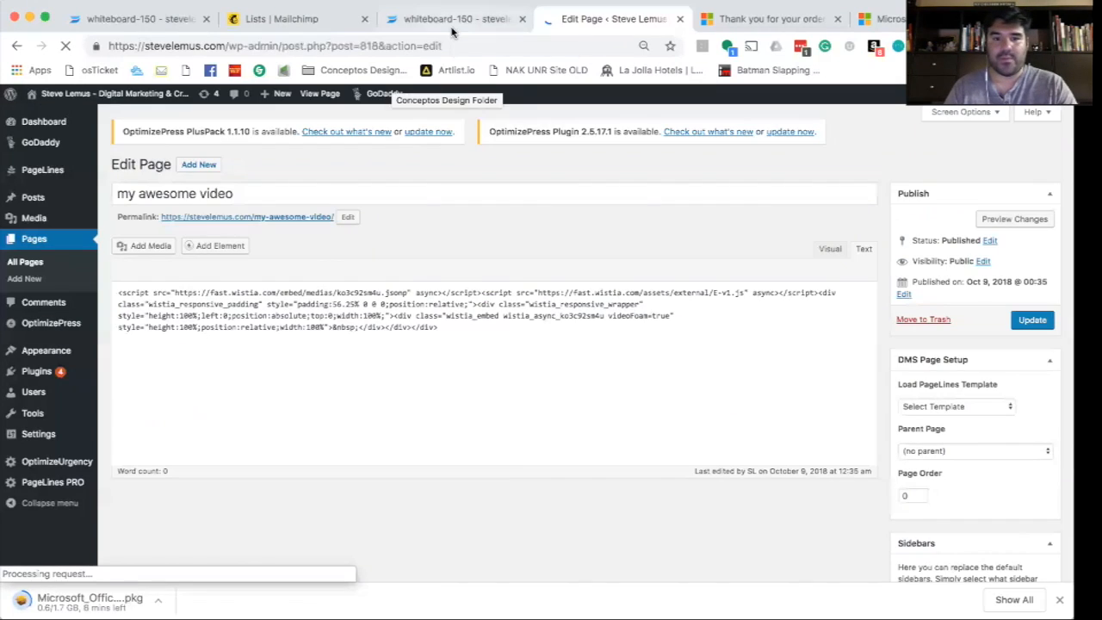
click(450, 29)
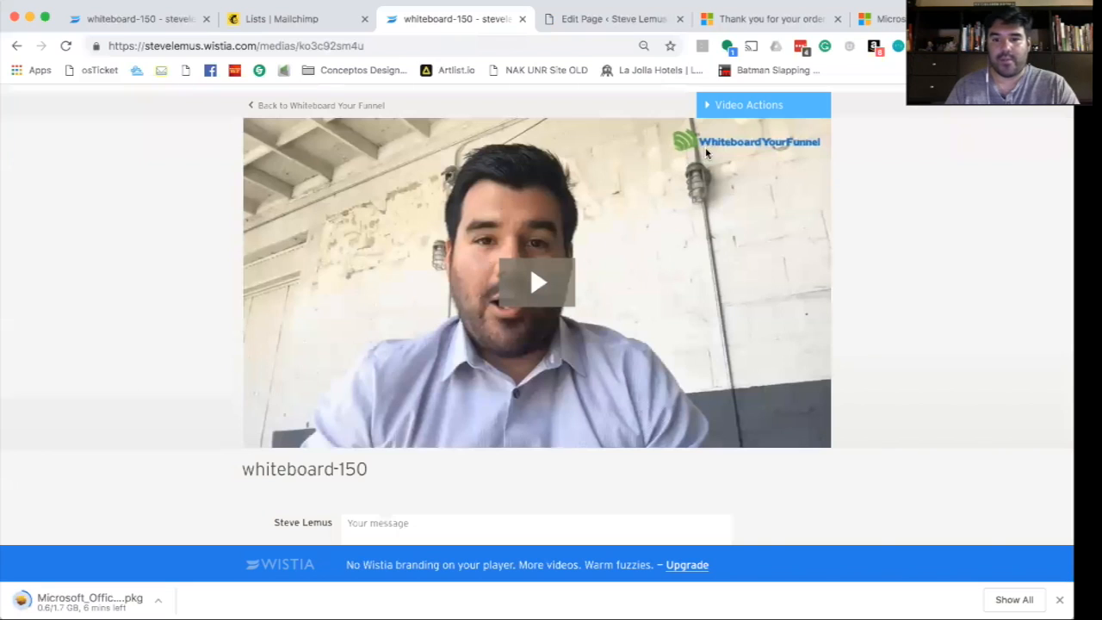
mouse_move(710, 101)
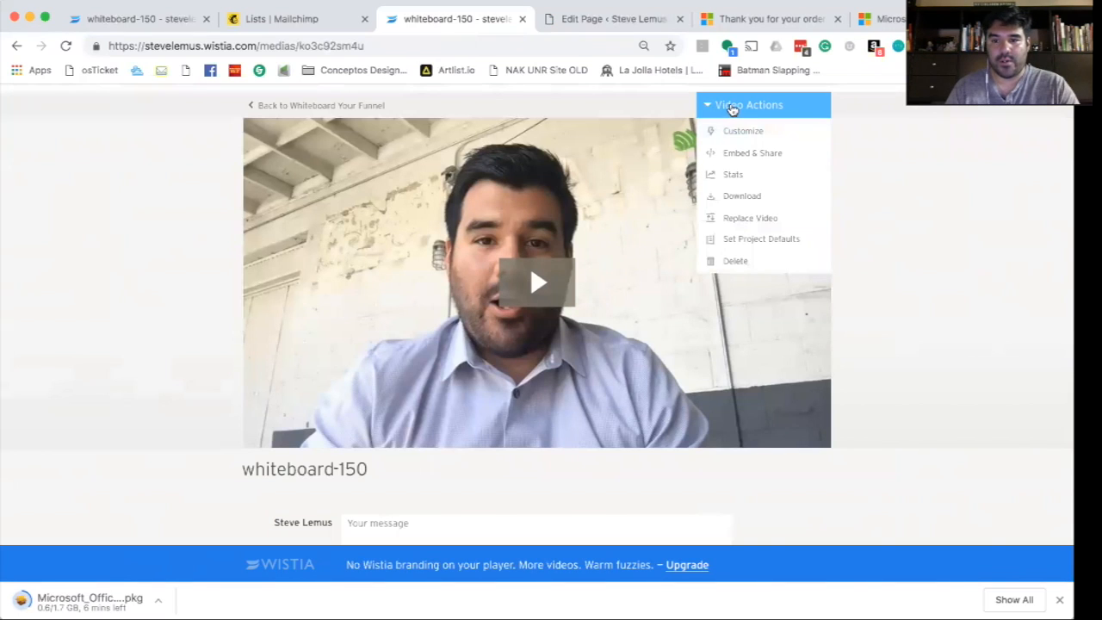
click(735, 155)
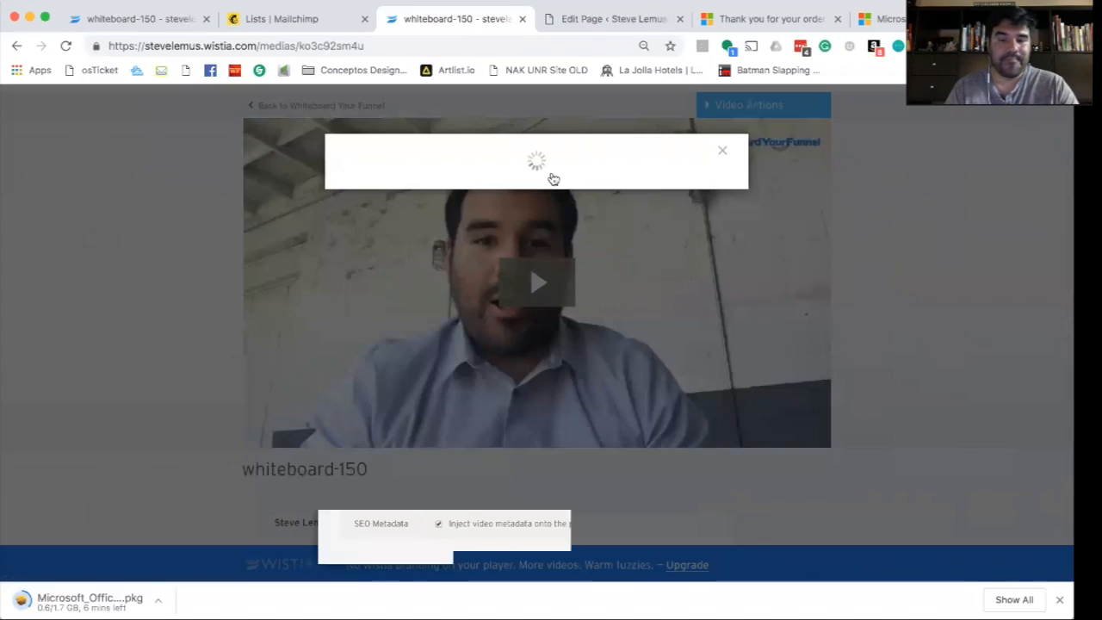
click(419, 278)
key(ctrl+c)
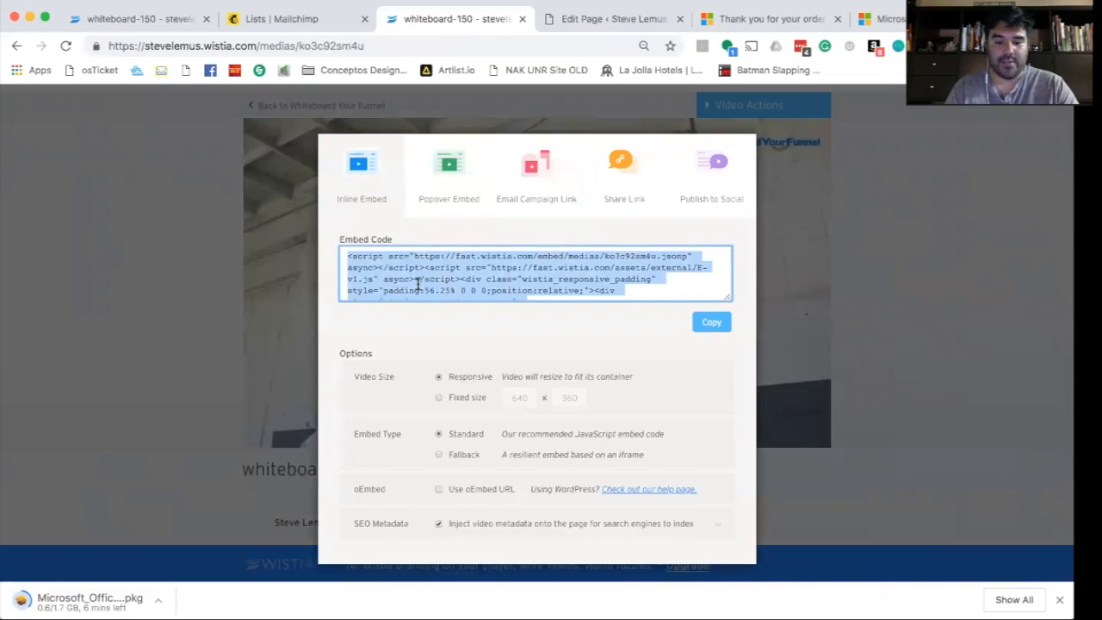
click(879, 296)
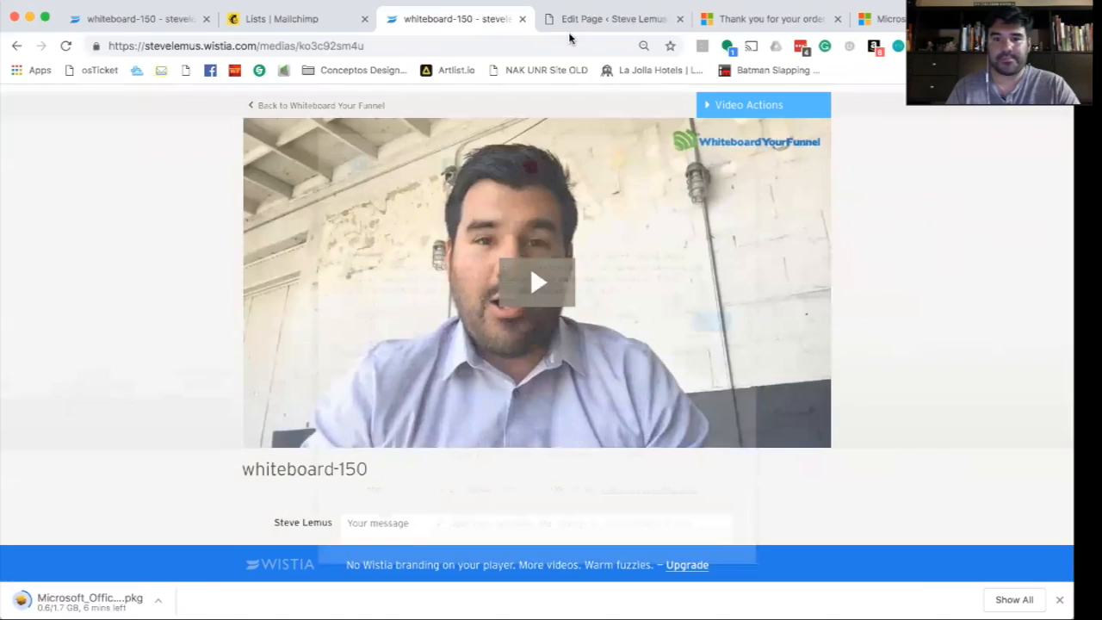
- Replace the page's Text editor content with the embed code and update the page
click(594, 18)
click(562, 342)
key(ctrl+a)
key(ctrl+v)
click(1031, 320)
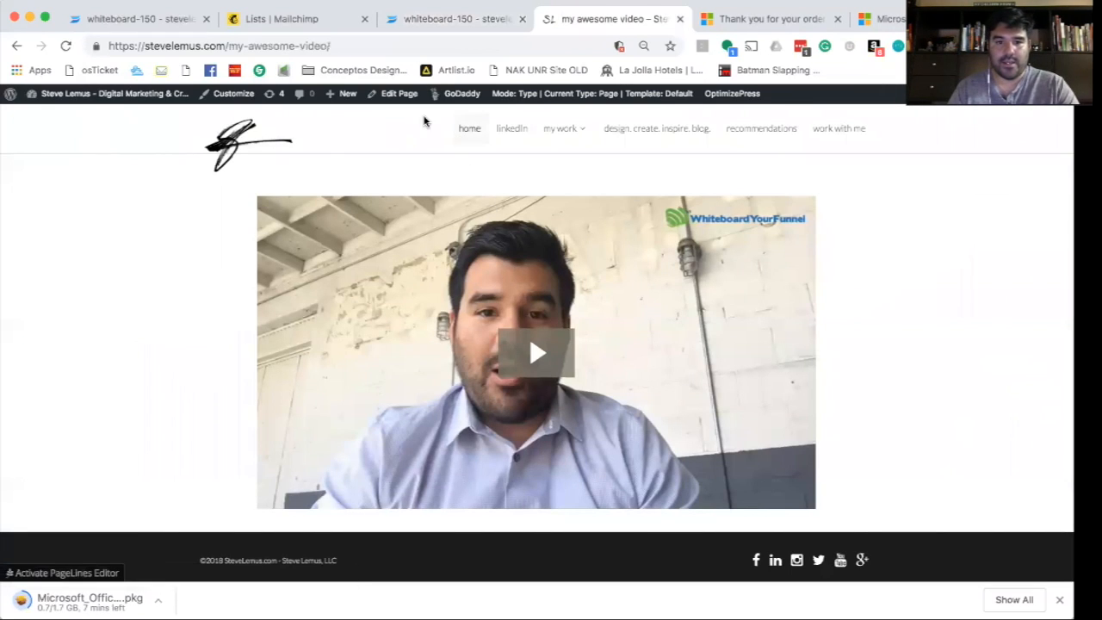
click(394, 93)
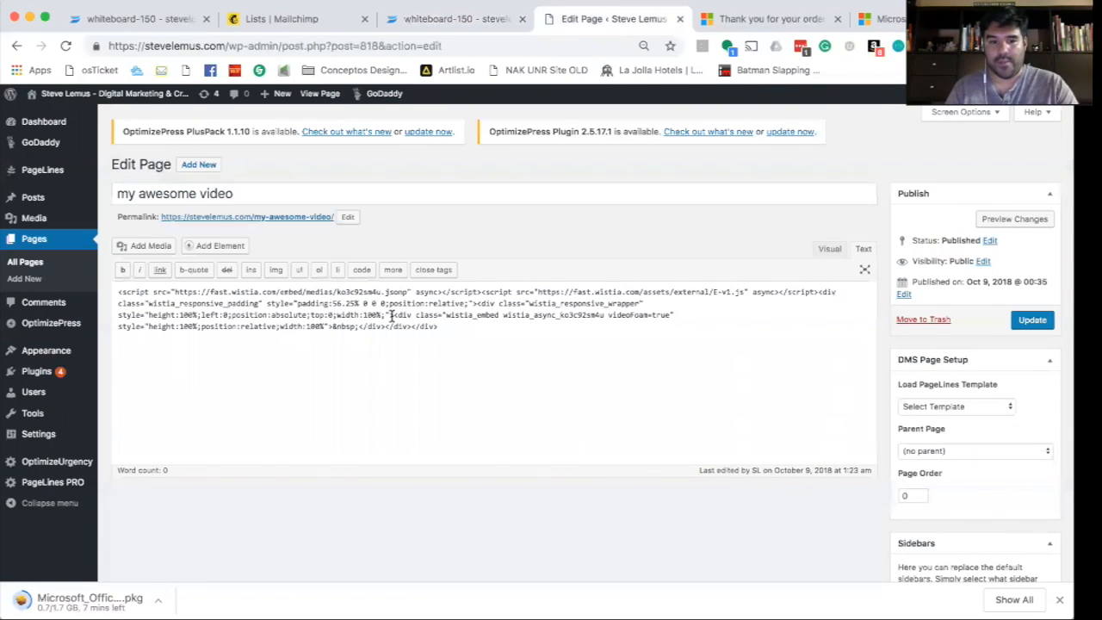
- Add 'Thank you for registering - Below if the free video about "What is your video about"' above the embed
click(117, 292)
key(Return)
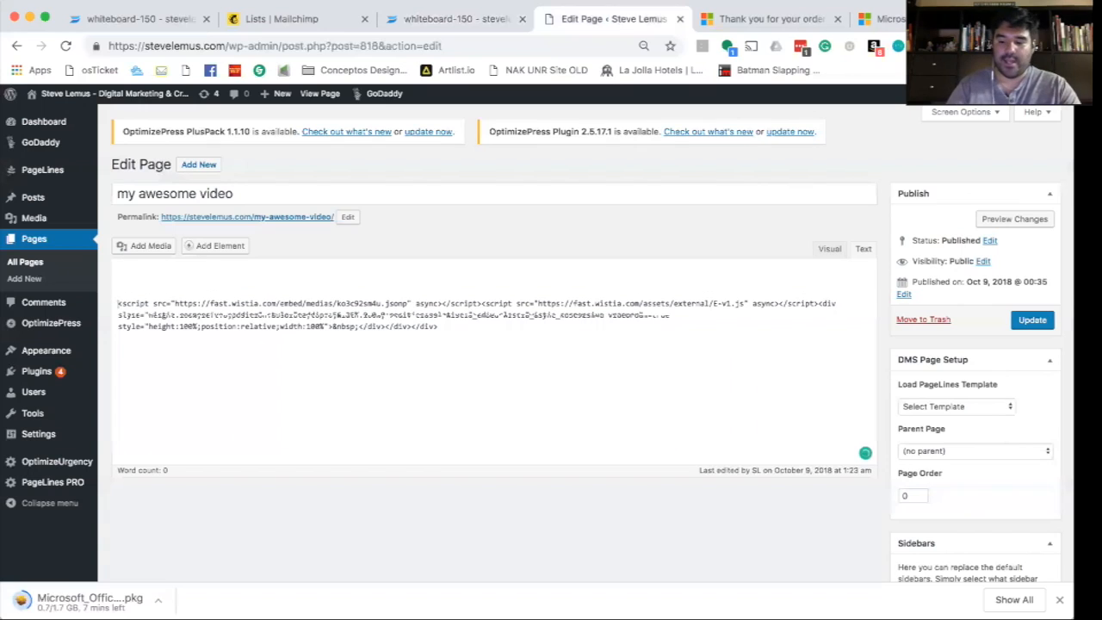
text(Thank you)
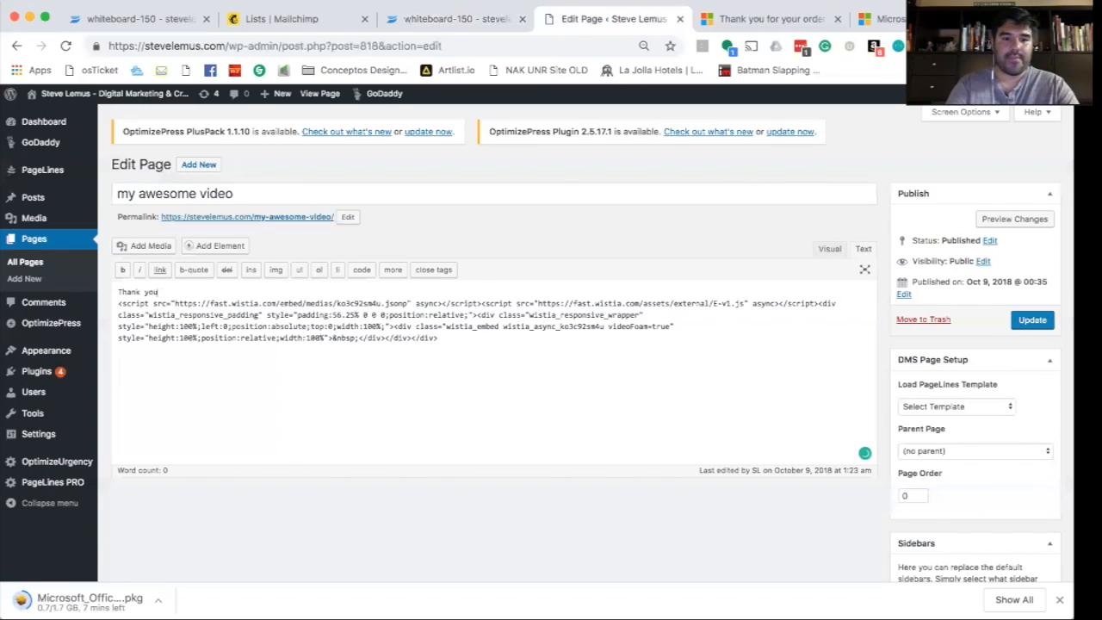
text( for registering )
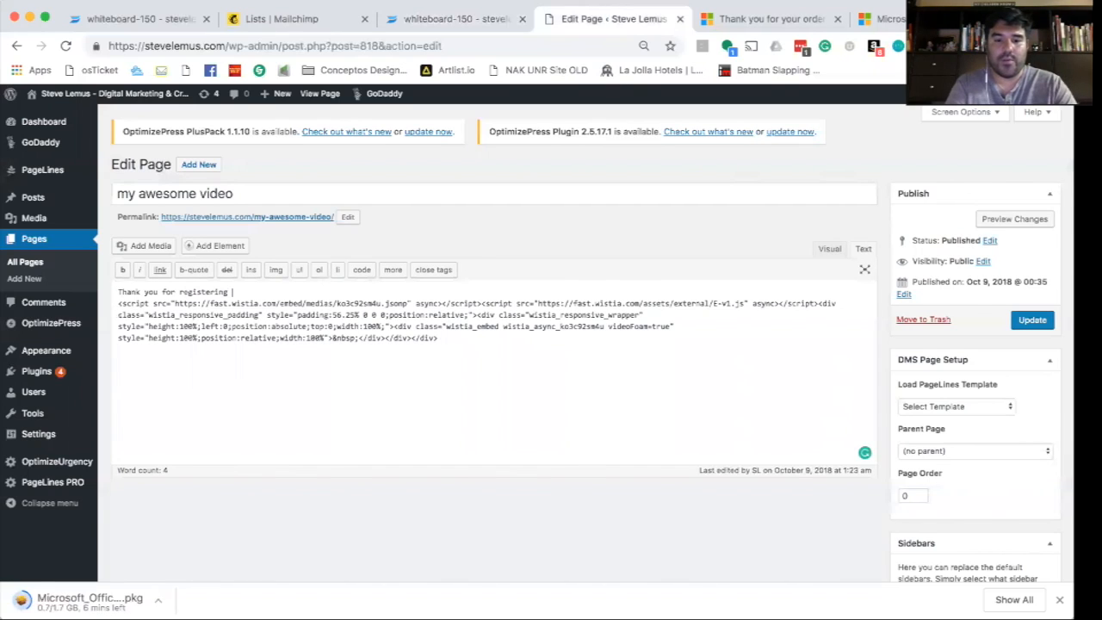
text(- Bel)
text(ow if the fre)
text(e video about )
text(7)
text(What is yo)
text(ur video about)
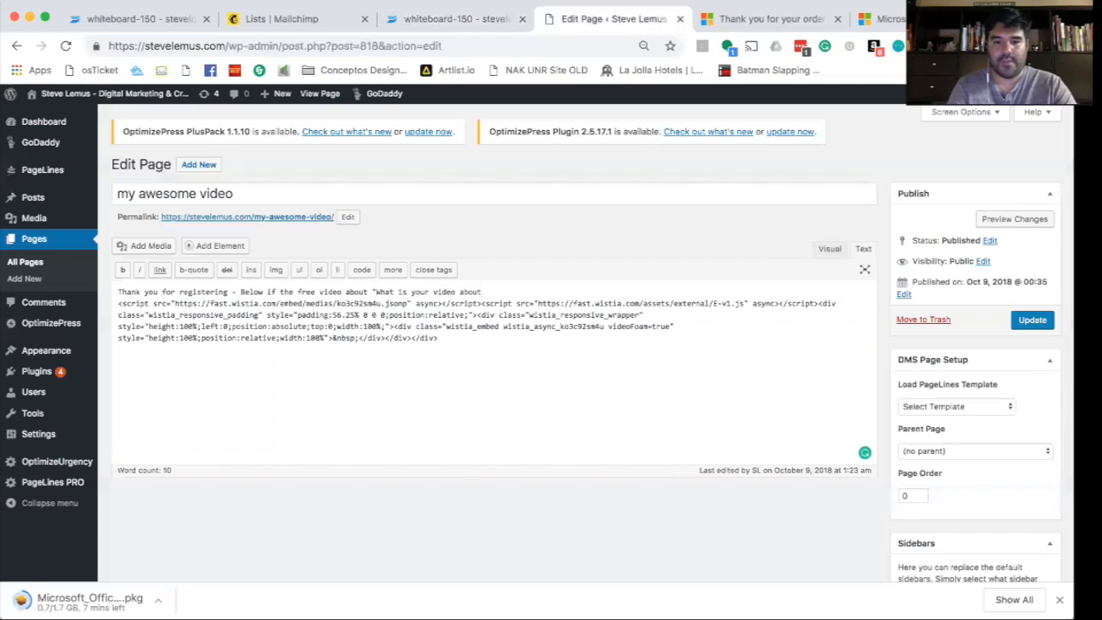
key(BackSpace)
text(")
key(Return)
key(Return)
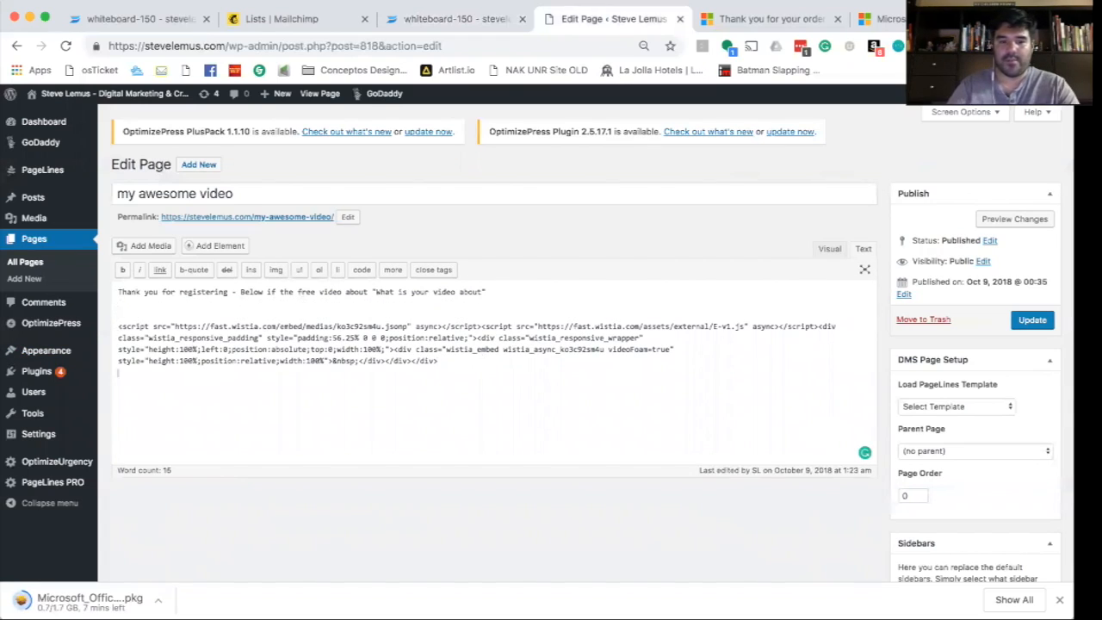
- Add 'If you'd like to set up a call with me, here's my contact information.' below and update
text(If you'd li)
text(ke to setup a c)
text(al lwith je)
key(BackSpace)
key(BackSpace)
key(BackSpace)
key(BackSpace)
key(BackSpace)
key(BackSpace)
key(BackSpace)
text(with me, here's m)
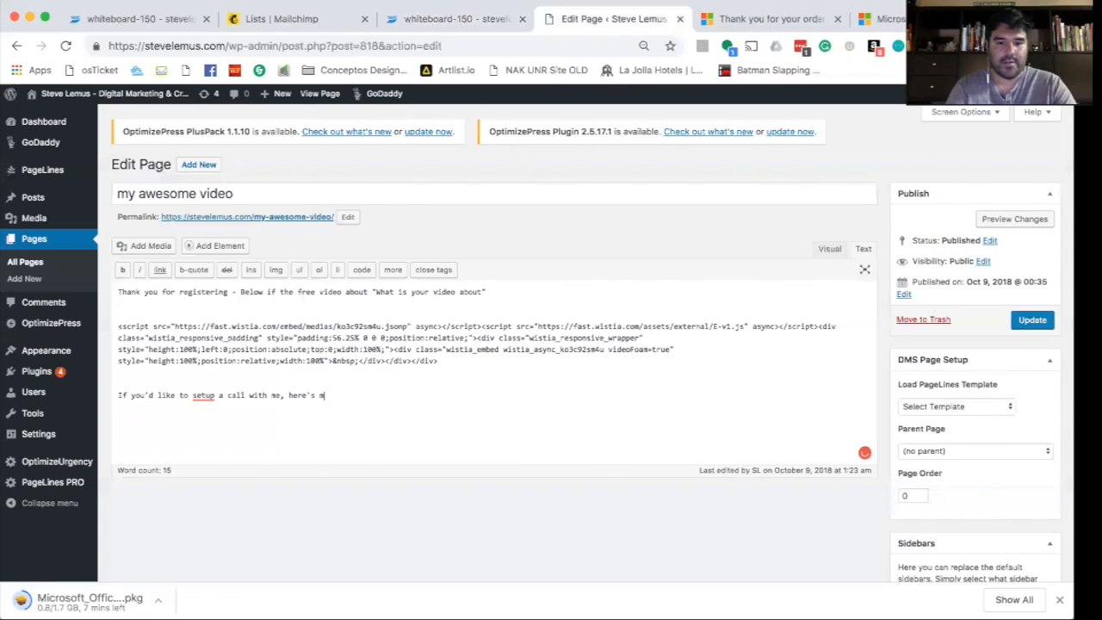
text(y contact information.)
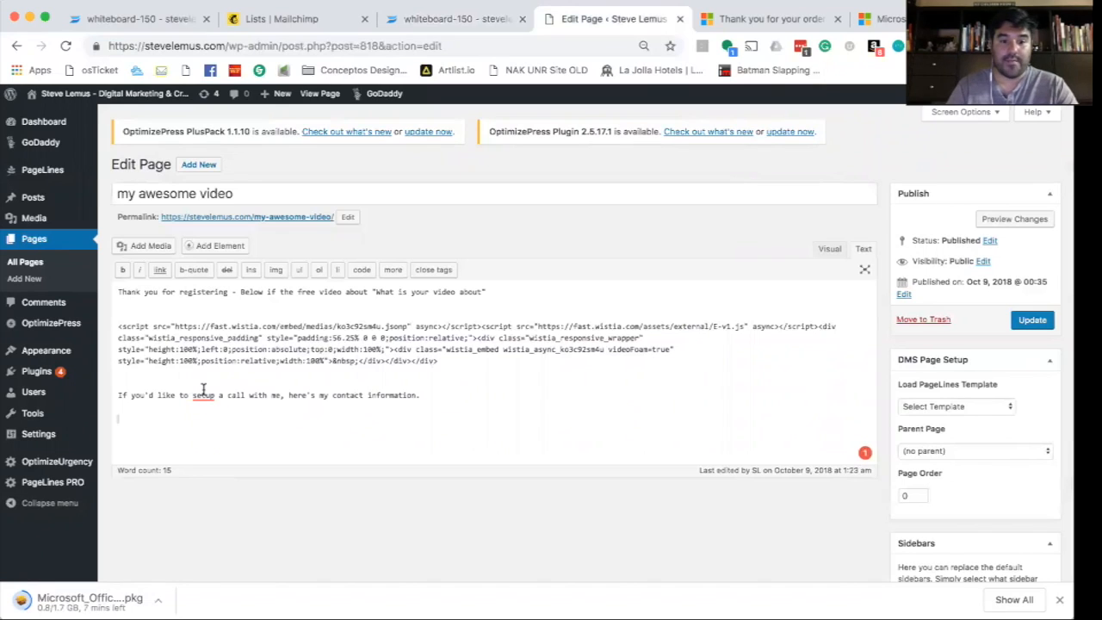
mouse_move(207, 391)
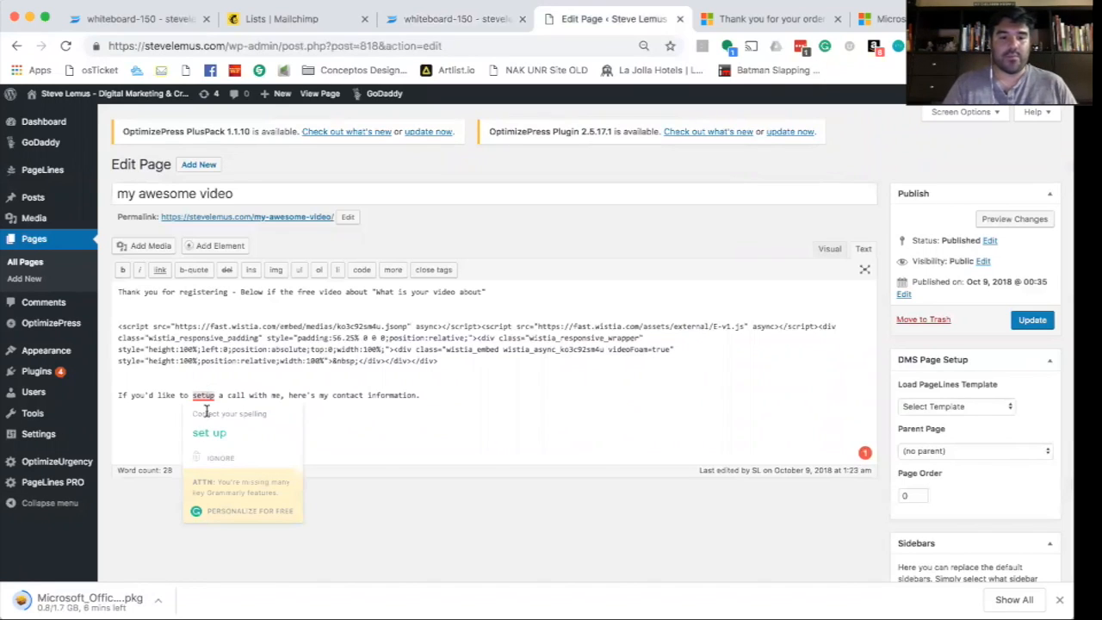
click(208, 431)
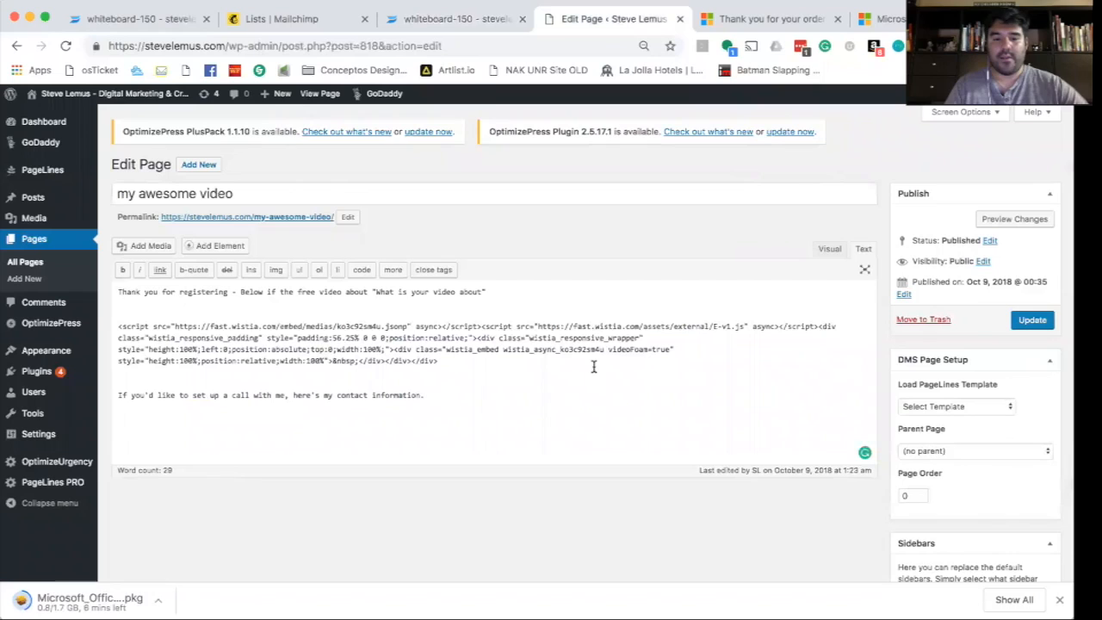
click(1031, 320)
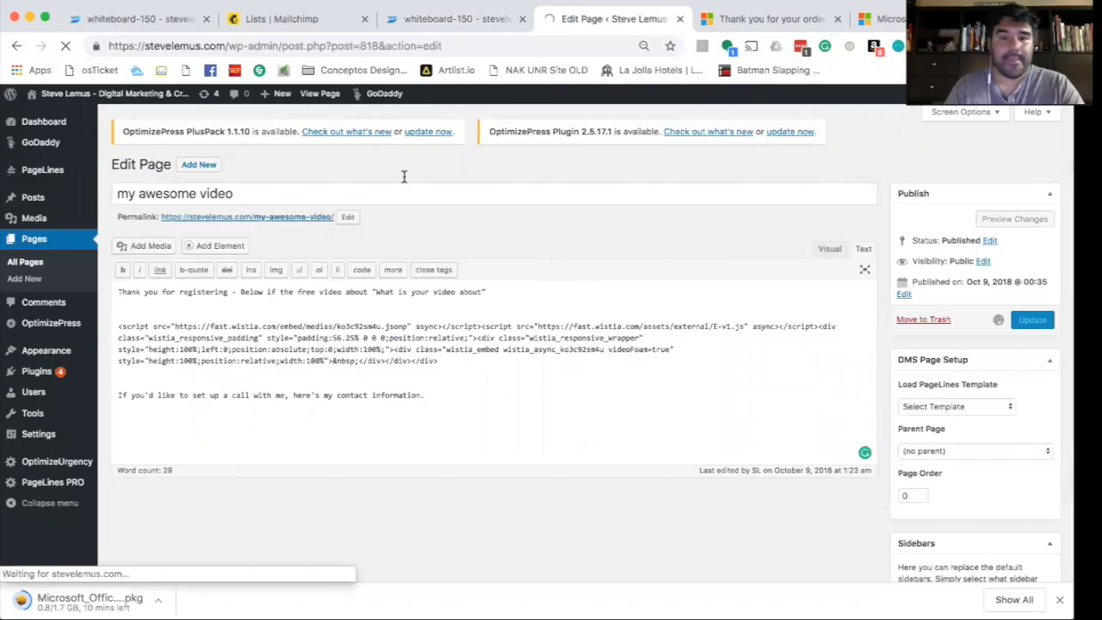
- Preview the published page and scroll through the thank-you text, video and contact line
click(320, 96)
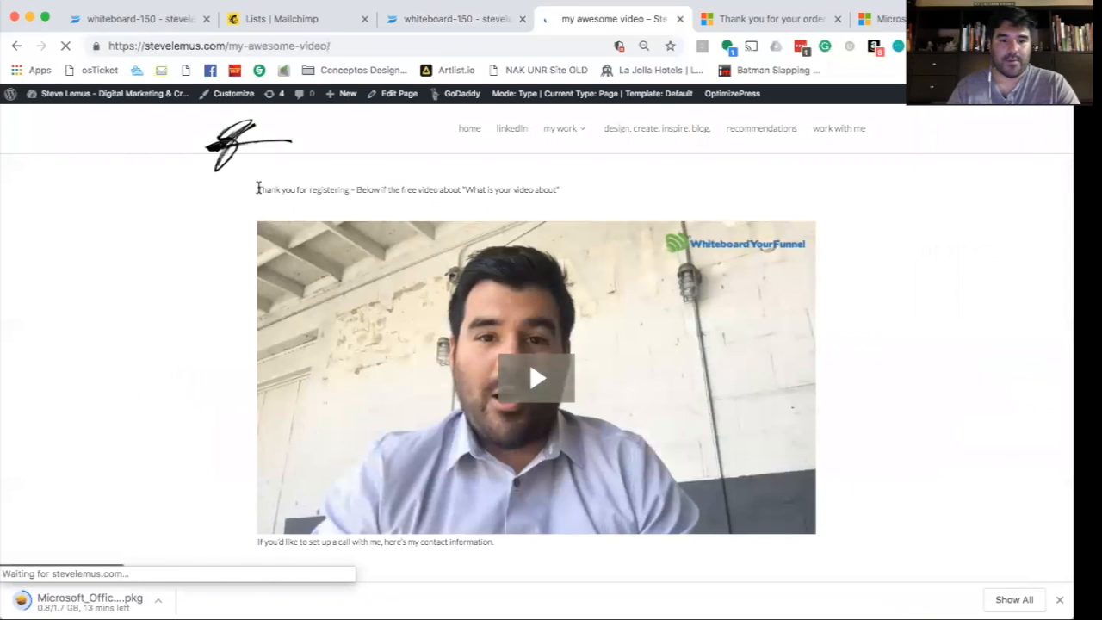
double_click(426, 190)
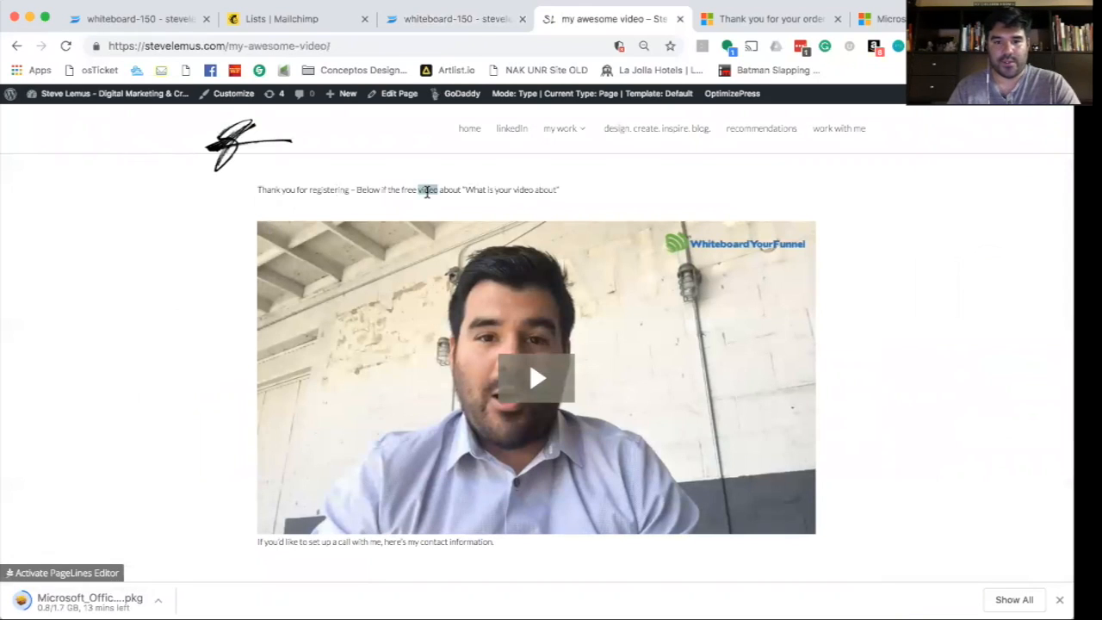
triple_click(427, 191)
click(454, 191)
scroll(577, 196, down, 2)
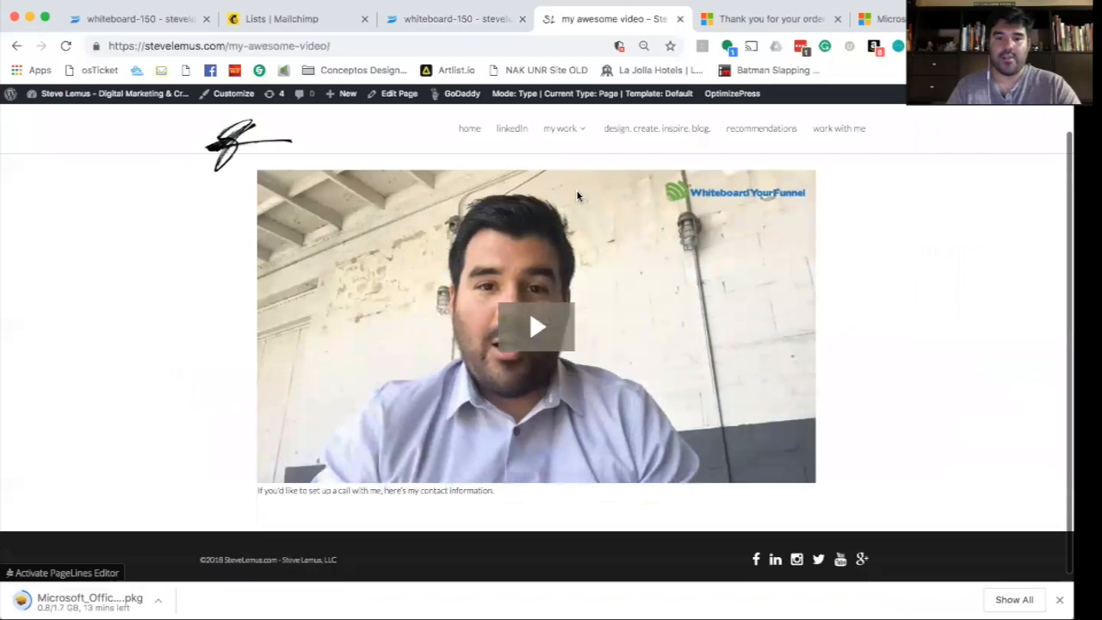
scroll(628, 300, down, 1)
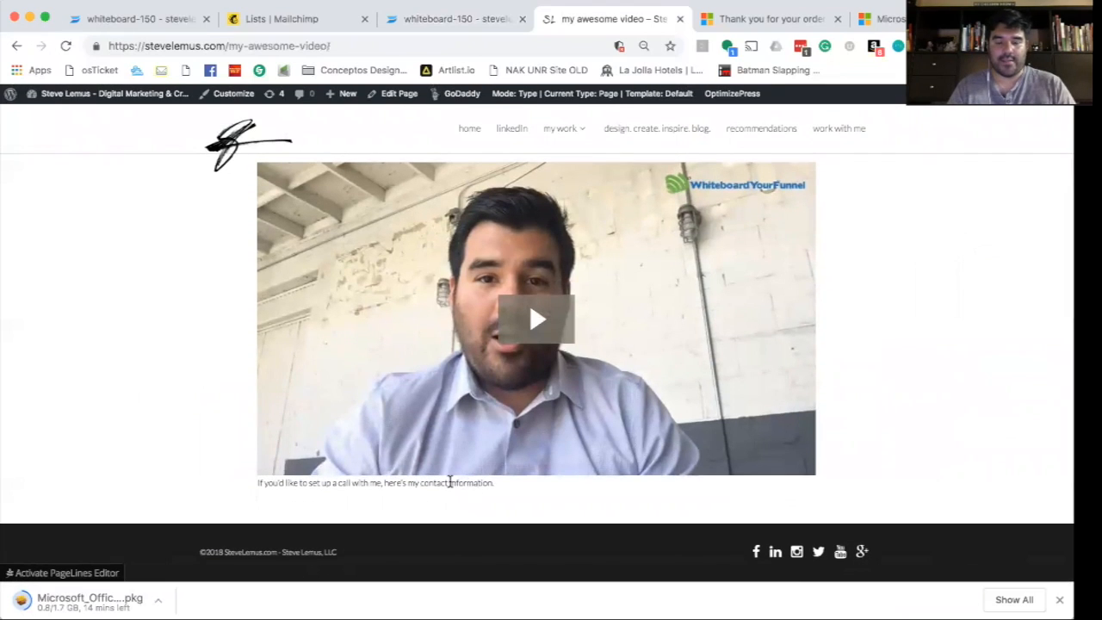
scroll(449, 482, up, 2)
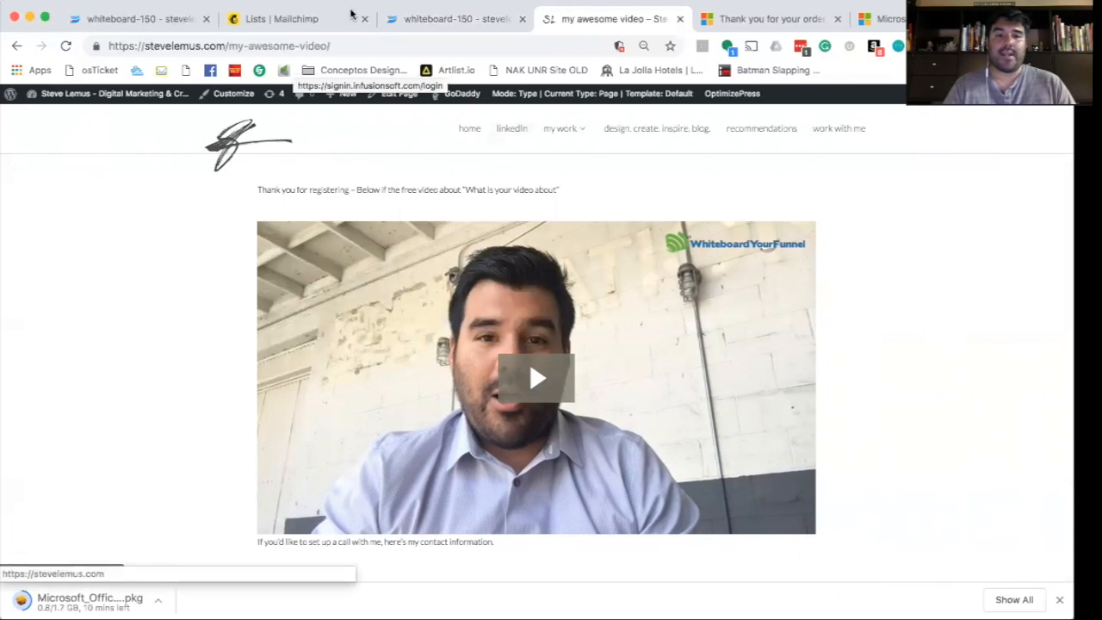
- Go from the Mailchimp dashboard to Lists and choose Create List
click(293, 21)
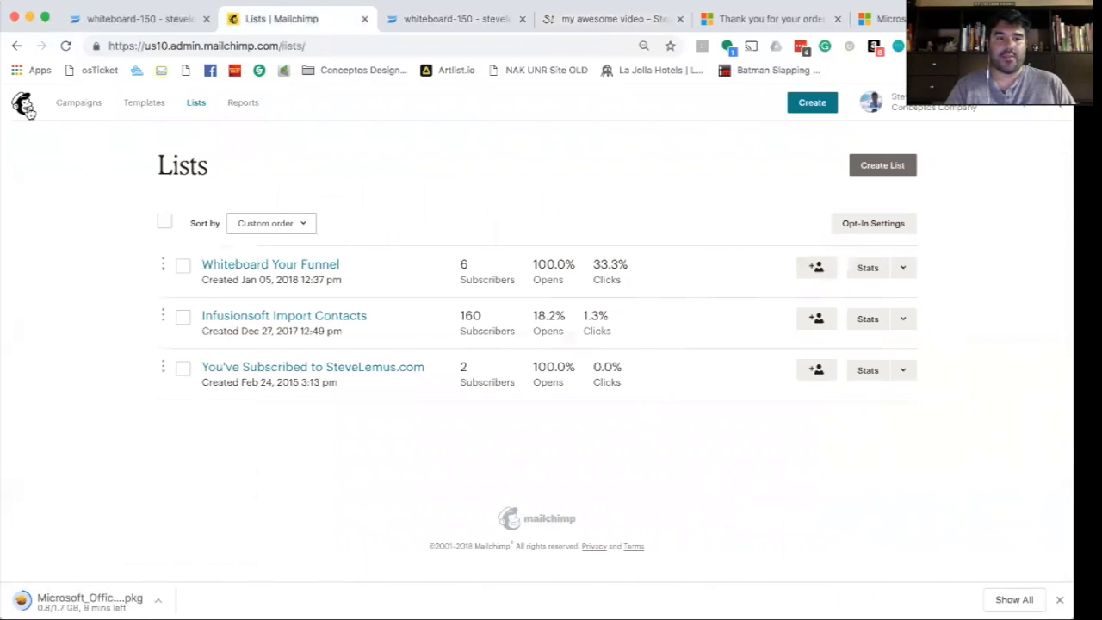
click(22, 105)
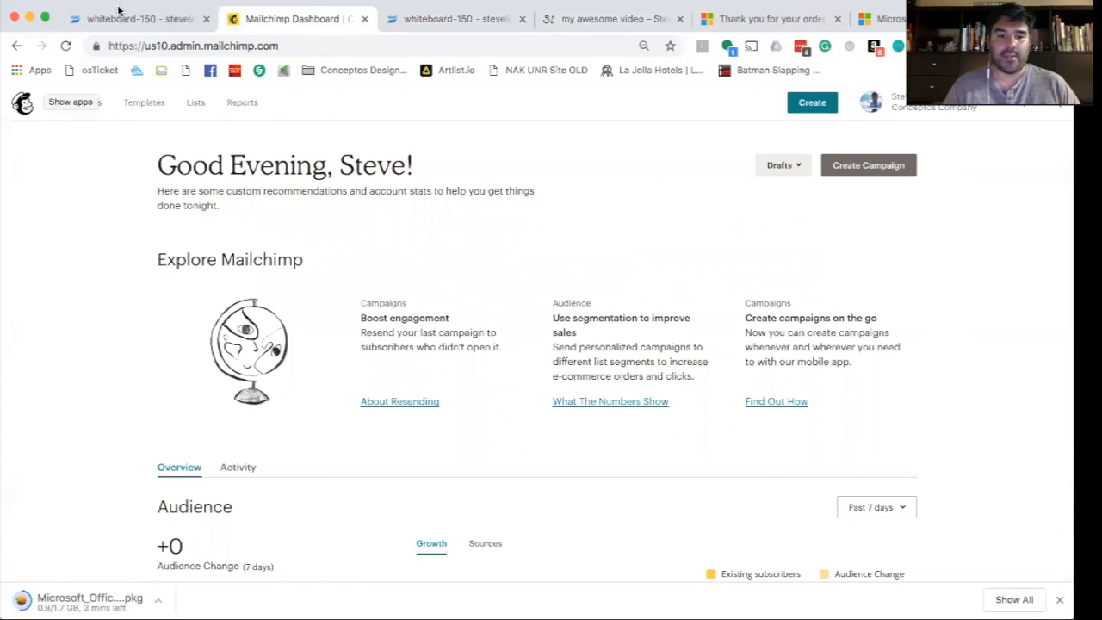
click(194, 103)
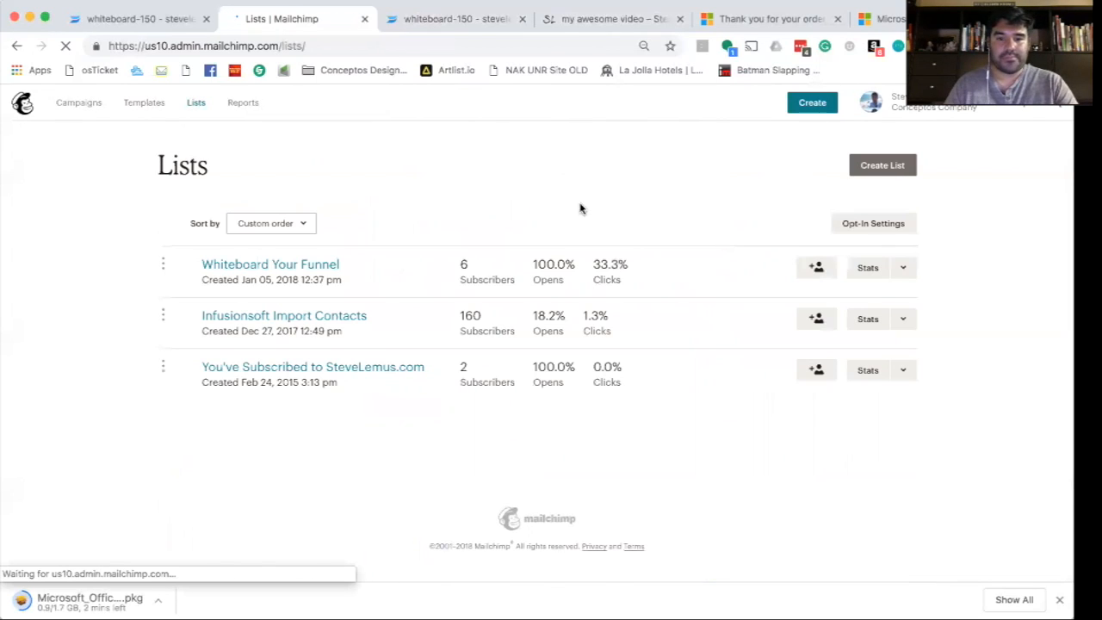
click(883, 164)
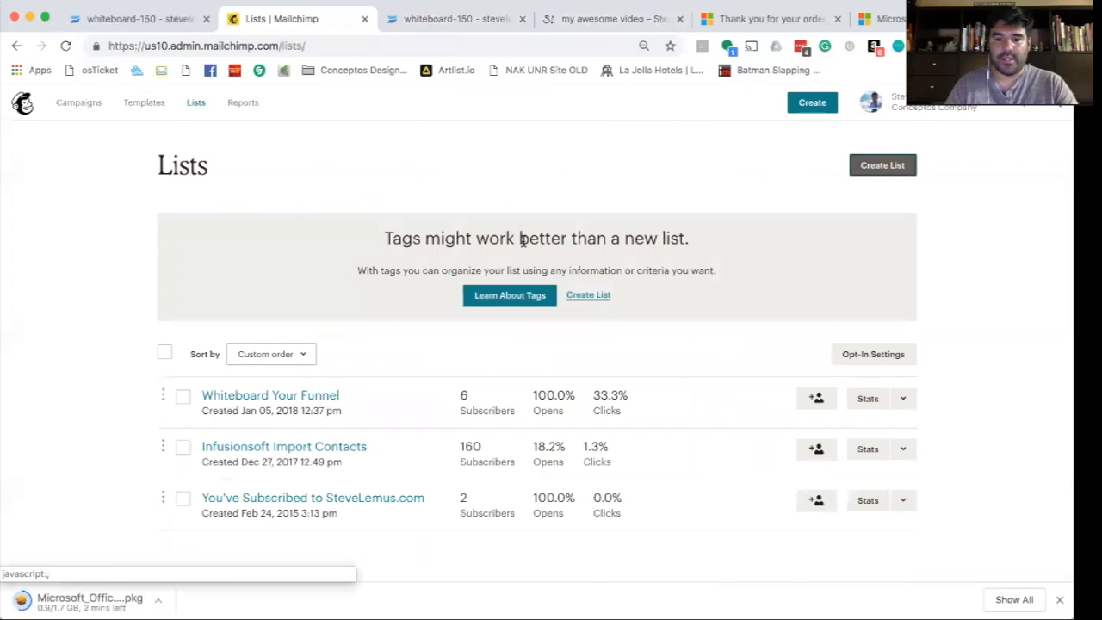
- Proceed with a new list and name it 'My Free Lead Magnet List'
click(582, 296)
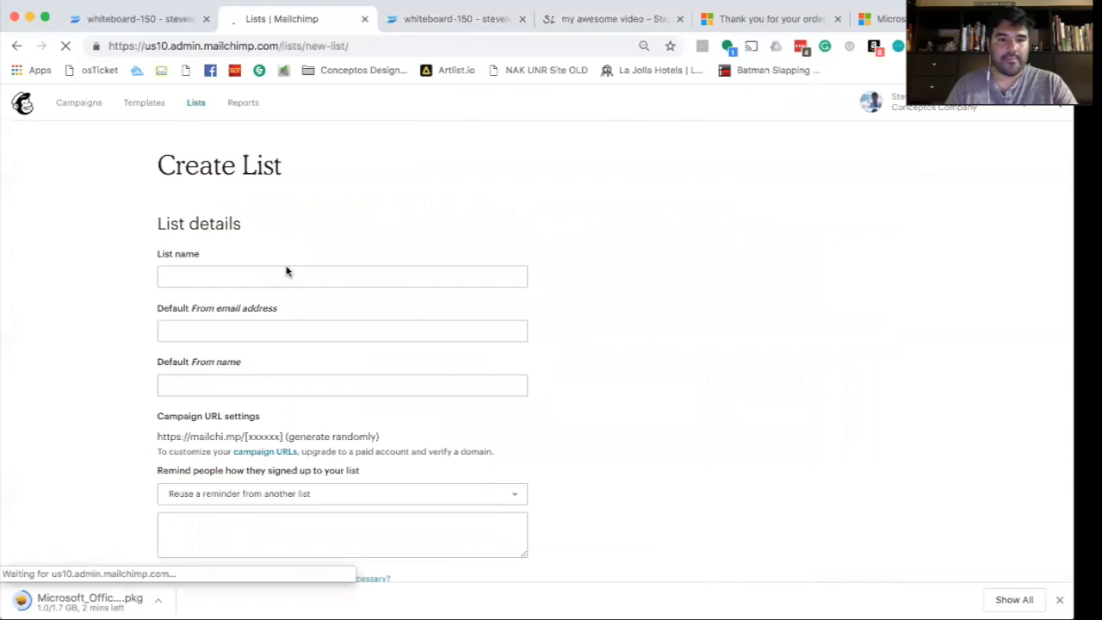
click(274, 270)
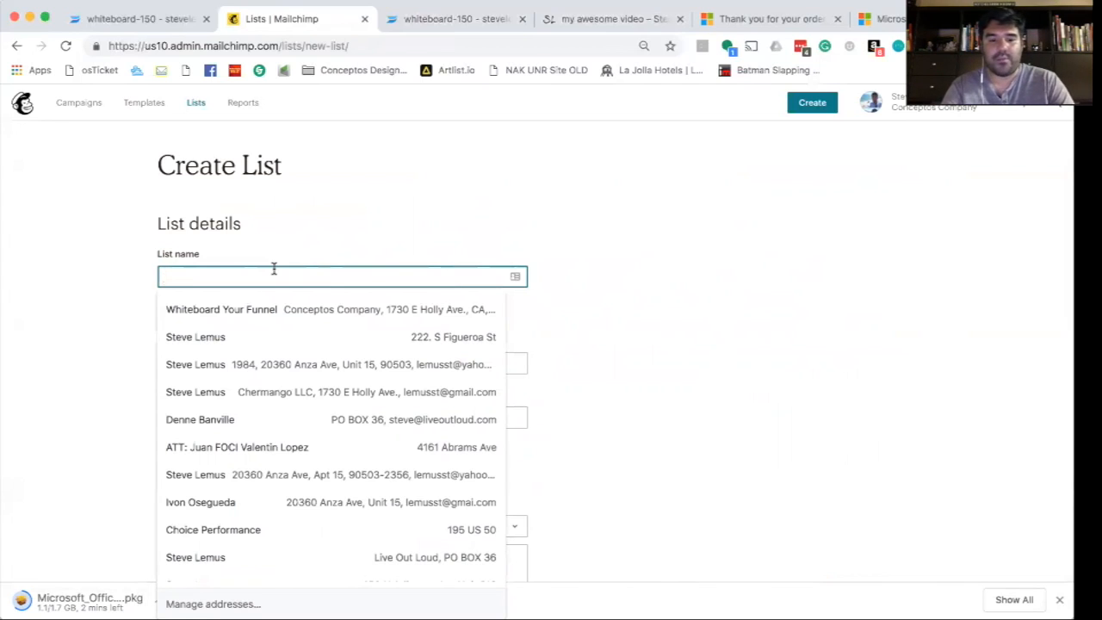
text(My Free)
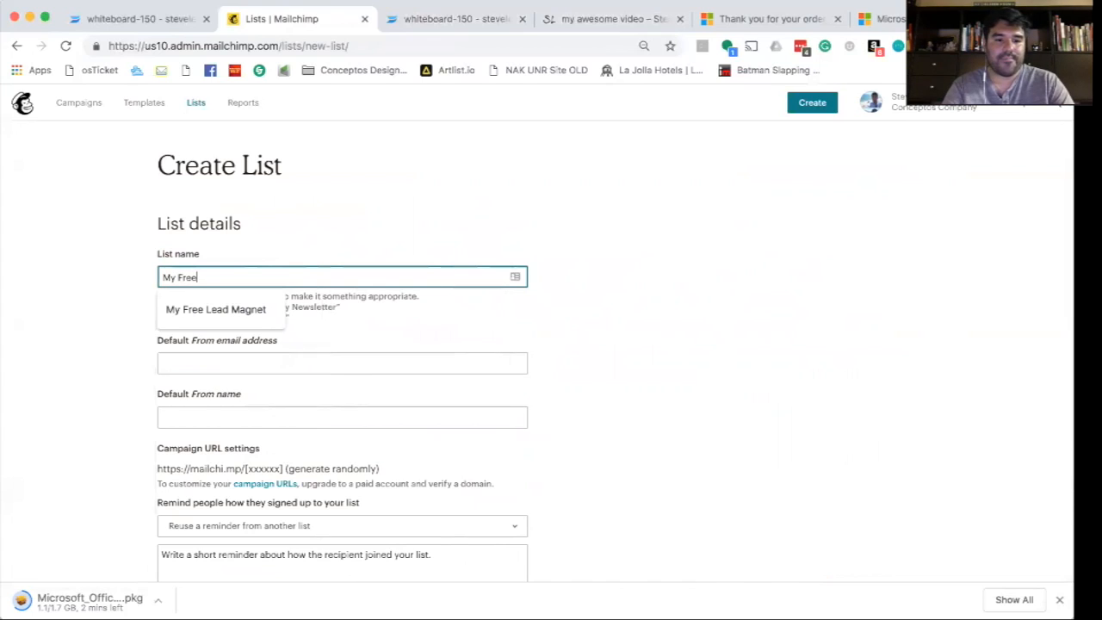
text( Lead Magnet )
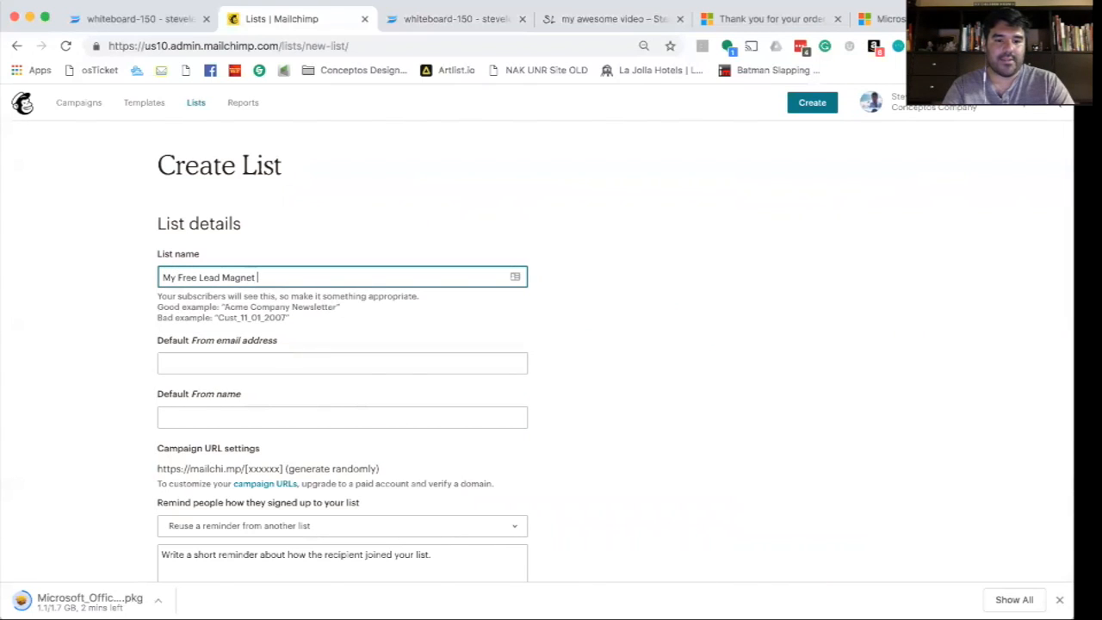
text(List)
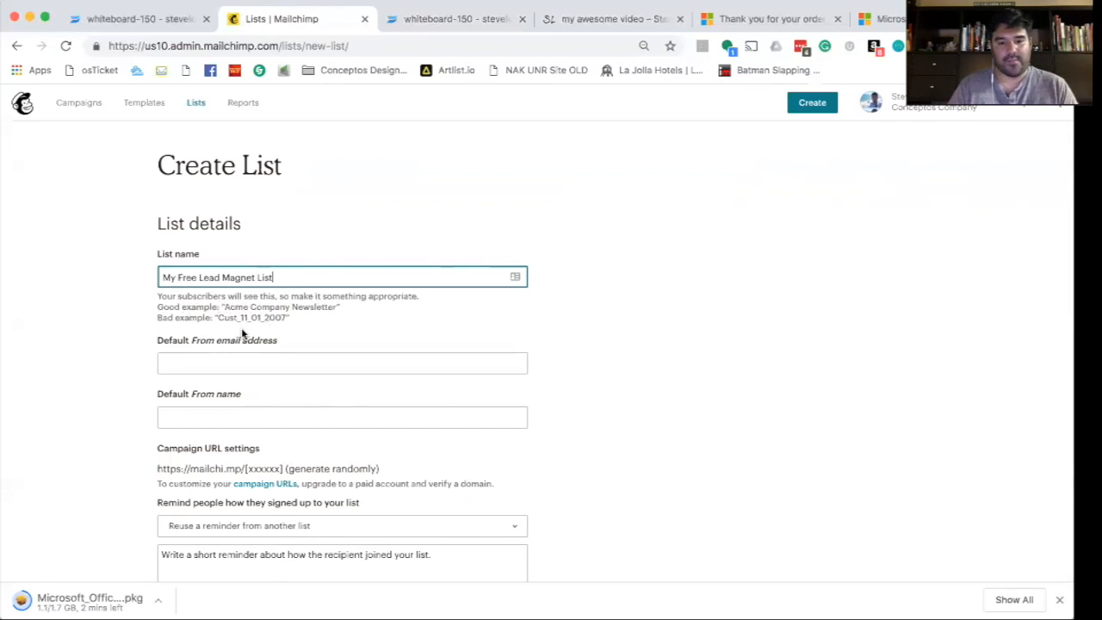
- Fill in the default From email from autofill and enter the sender's name
scroll(276, 325, down, 1)
click(270, 328)
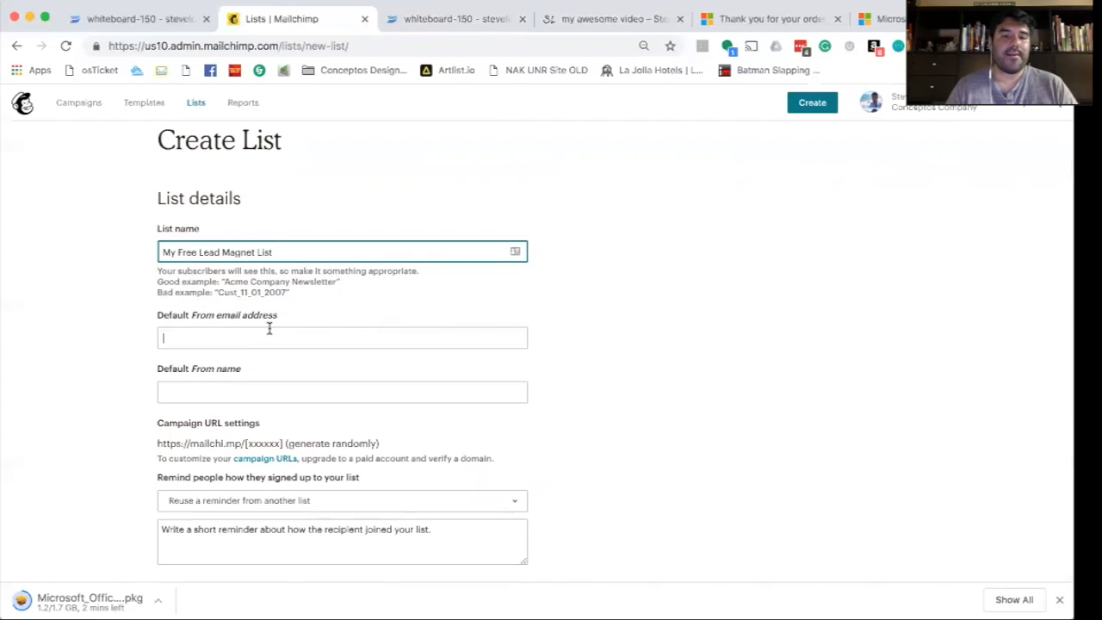
scroll(269, 328, down, 1)
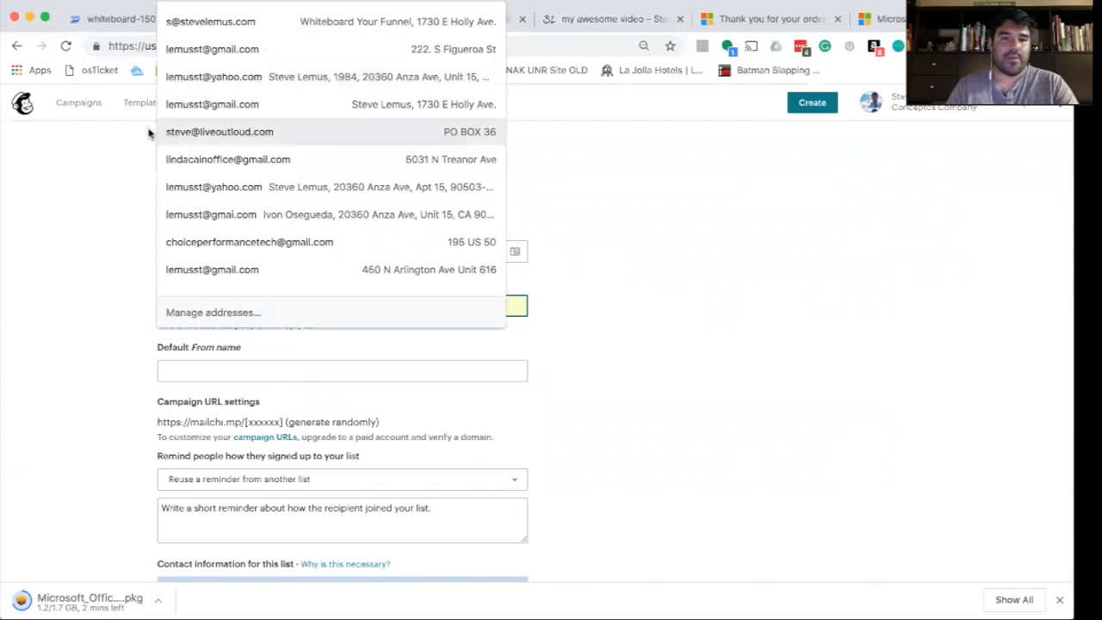
click(215, 21)
scroll(233, 327, down, 1)
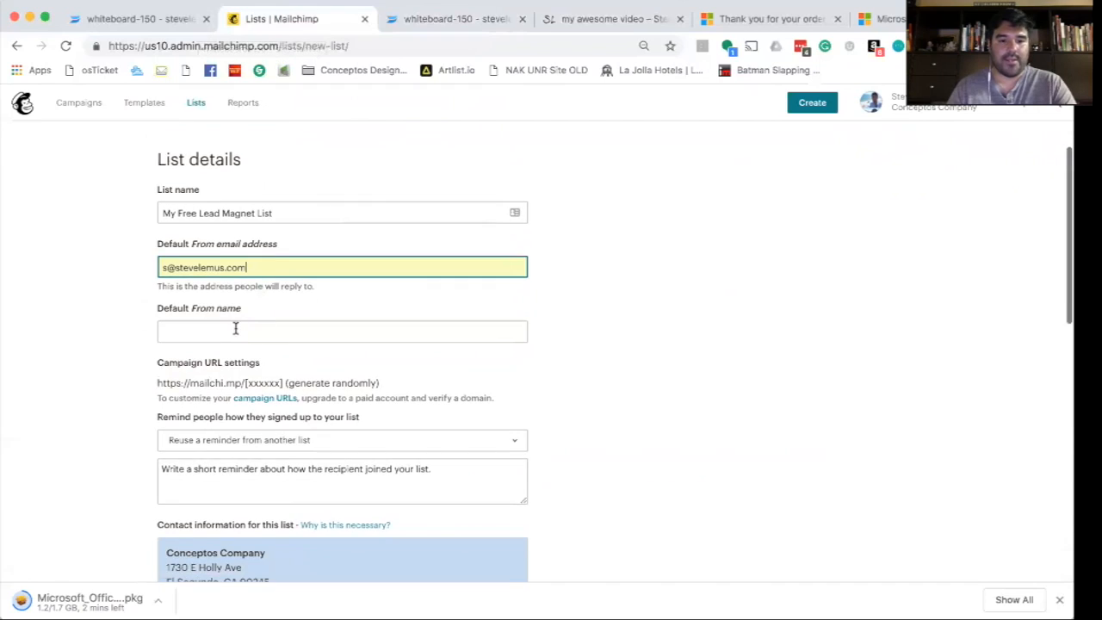
click(232, 326)
text(Steve Lemus)
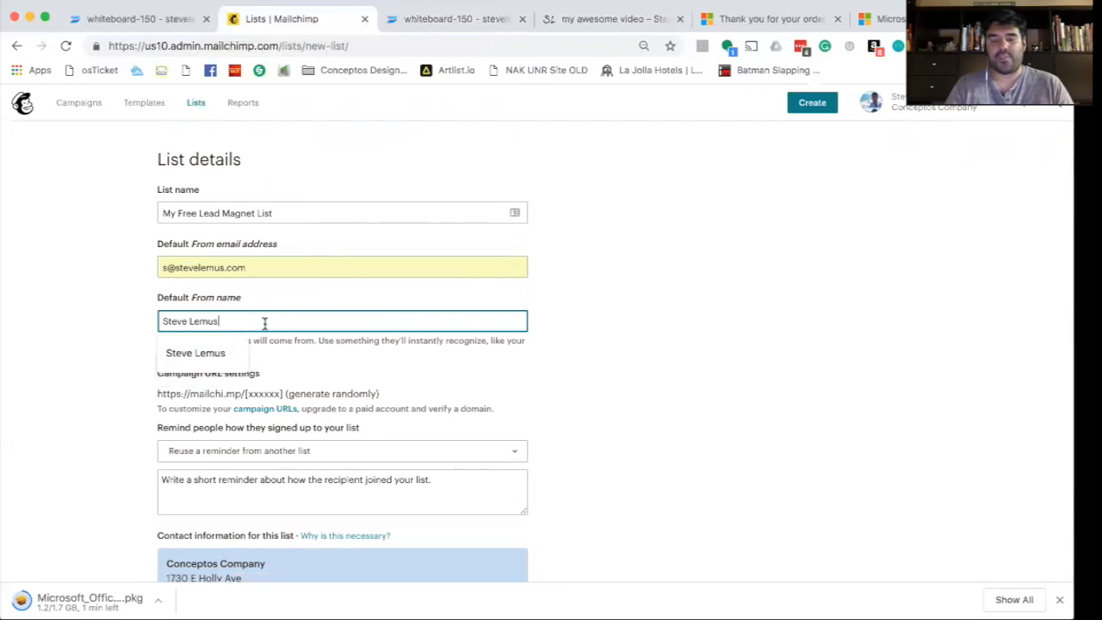
click(327, 361)
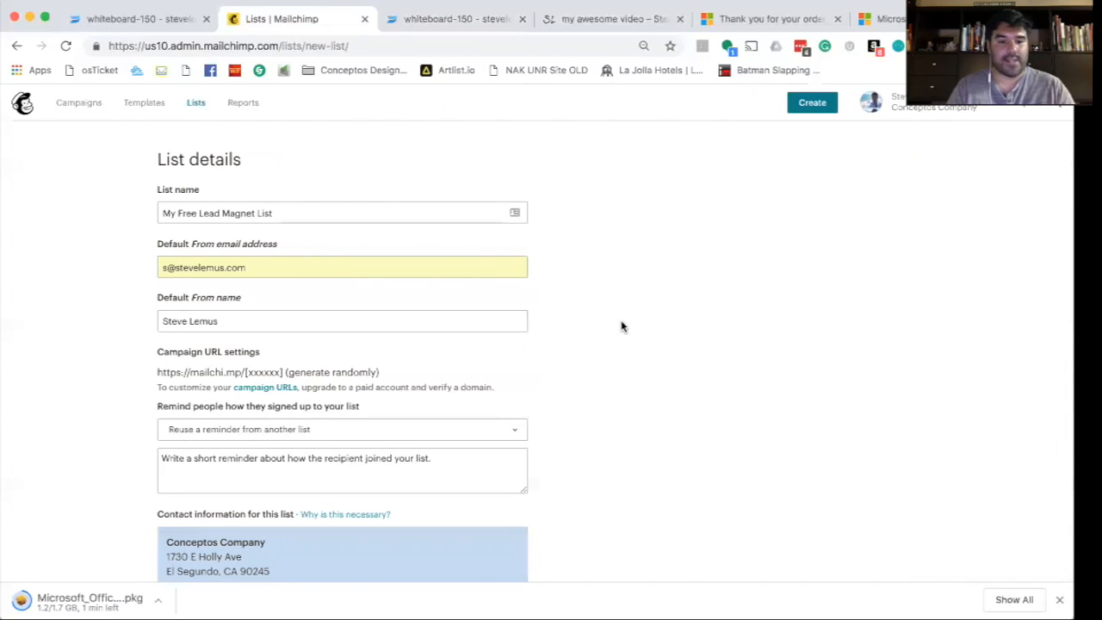
scroll(352, 307, down, 2)
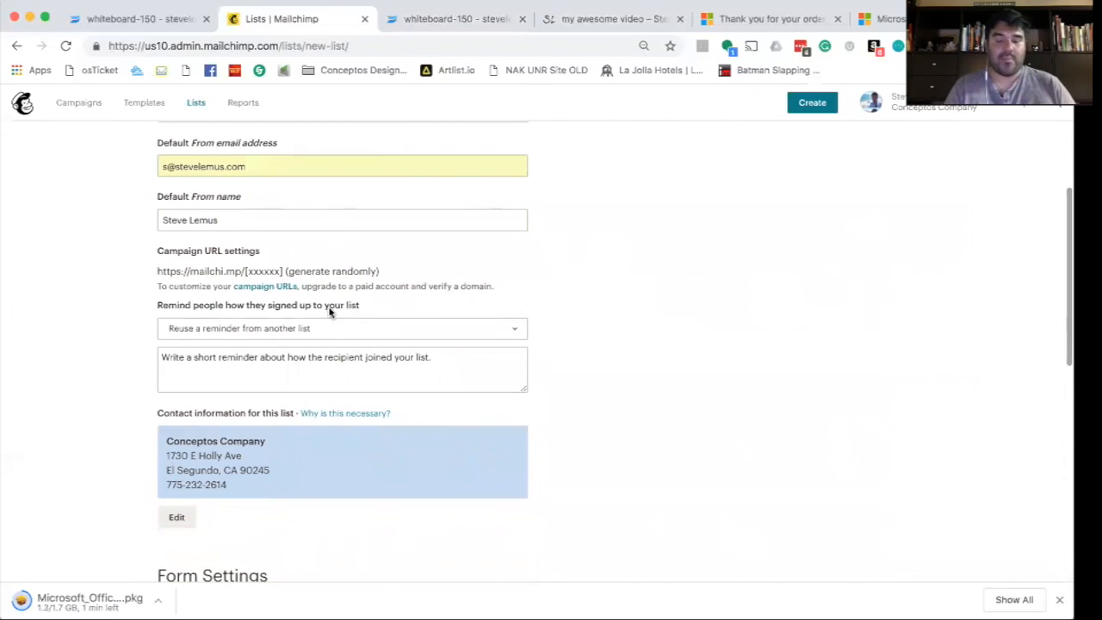
click(322, 331)
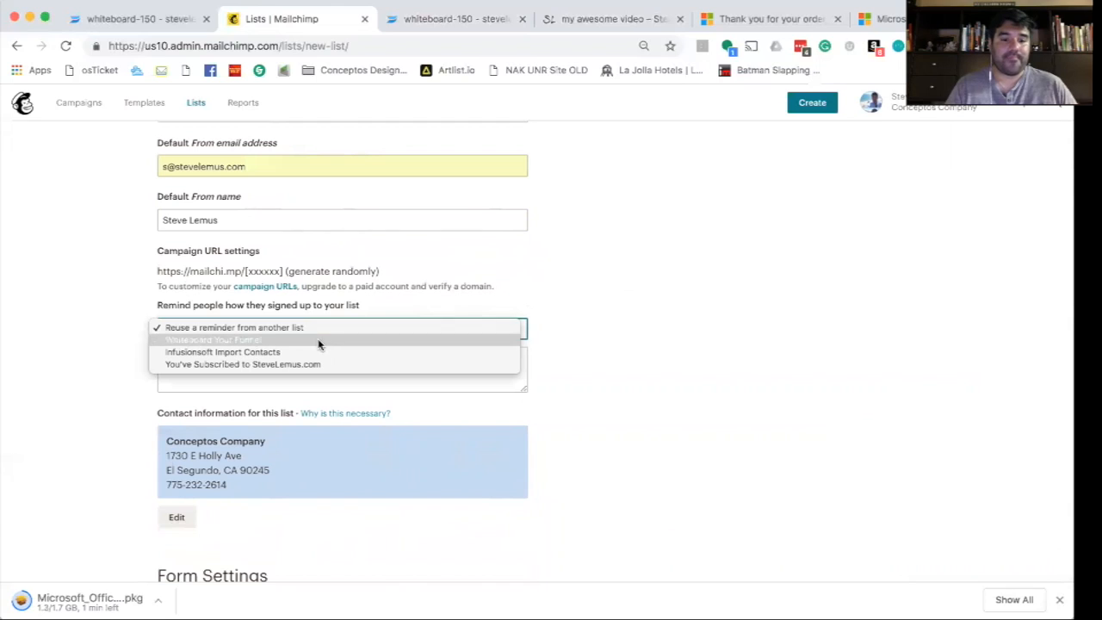
click(374, 308)
click(301, 329)
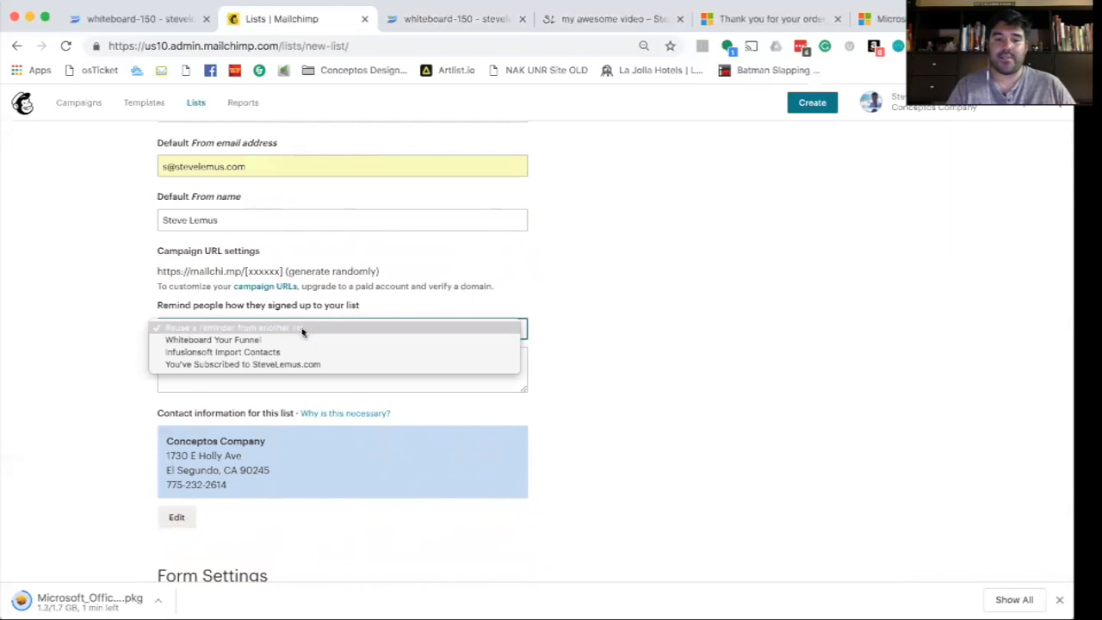
click(289, 341)
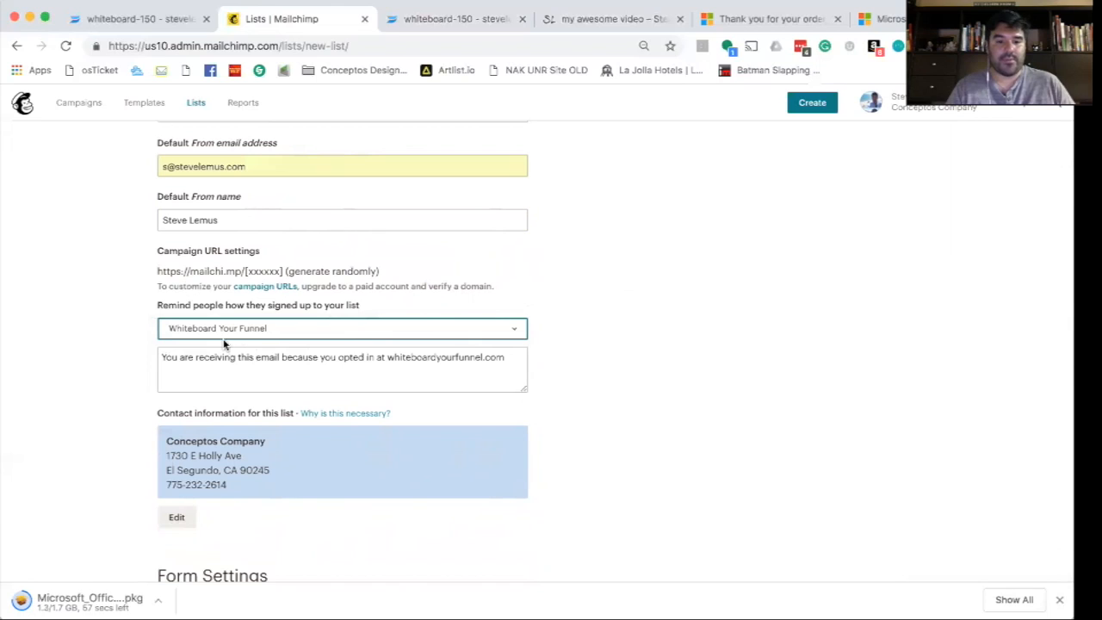
click(277, 356)
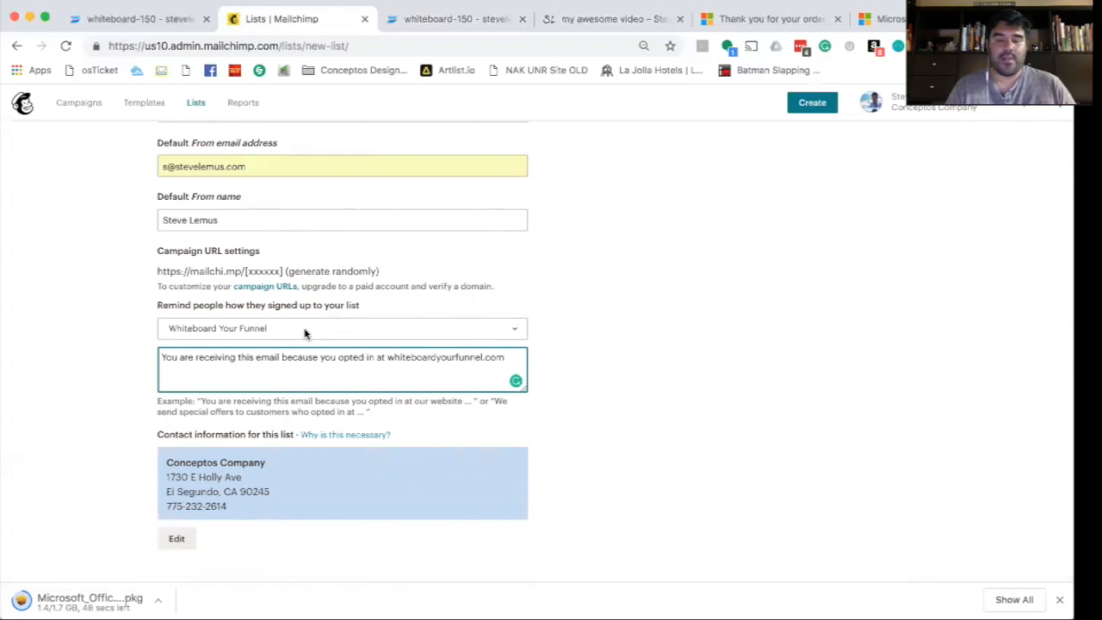
click(581, 316)
scroll(563, 261, down, 3)
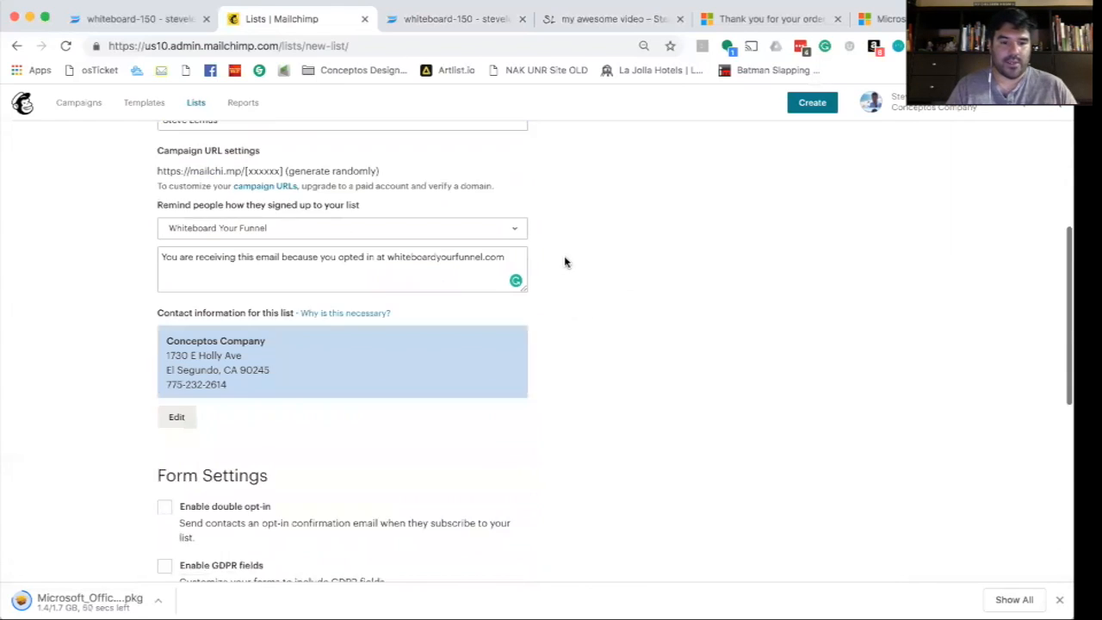
scroll(281, 393, down, 2)
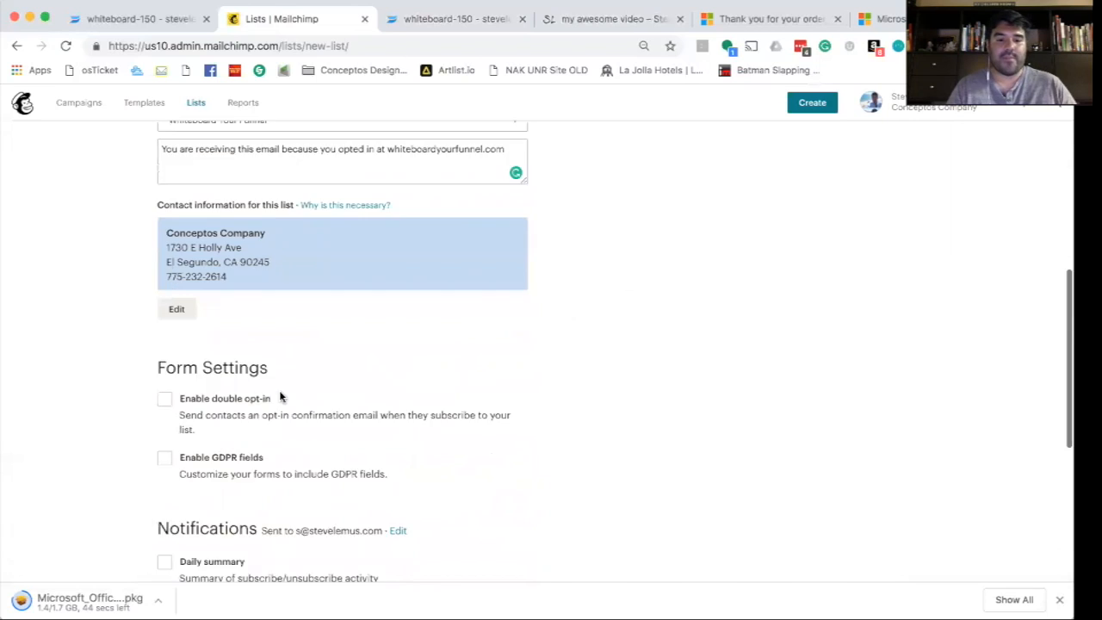
scroll(301, 384, down, 3)
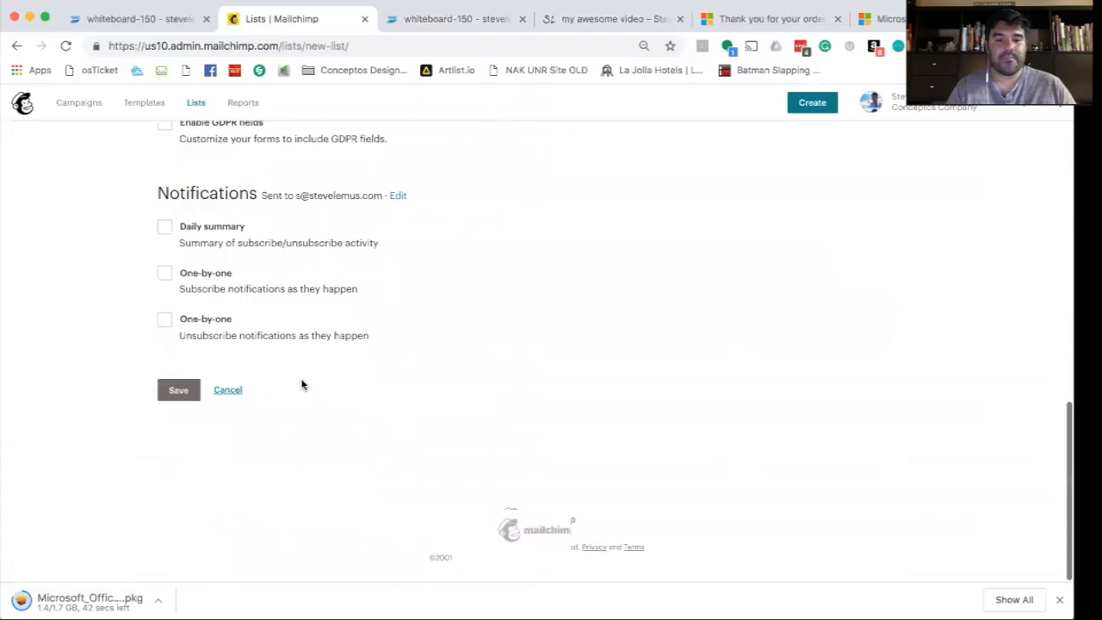
scroll(301, 384, up, 4)
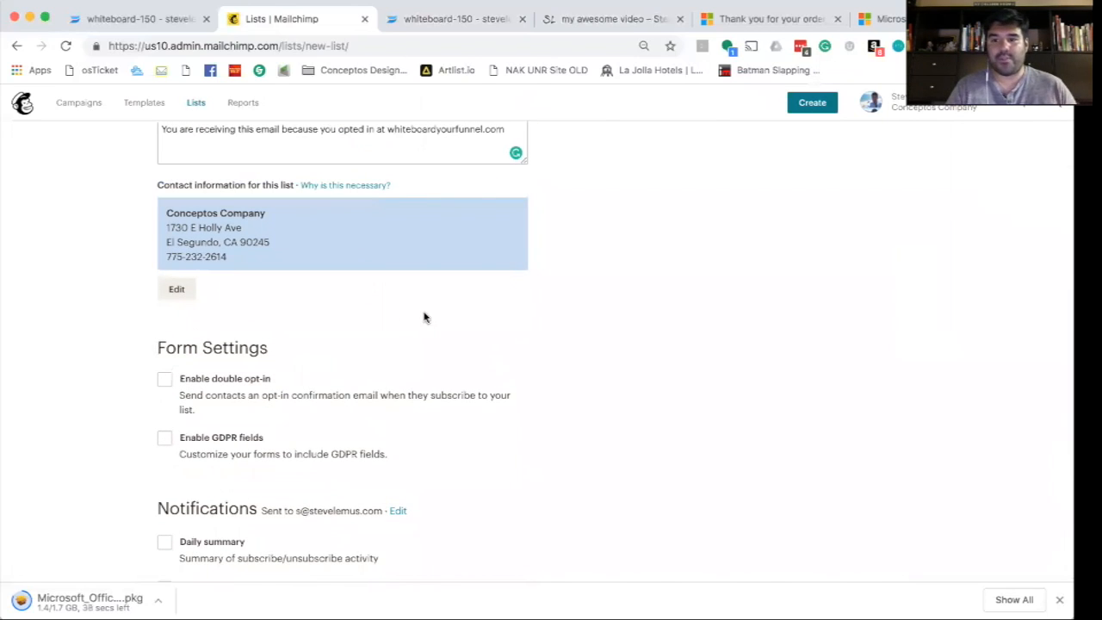
scroll(387, 305, down, 2)
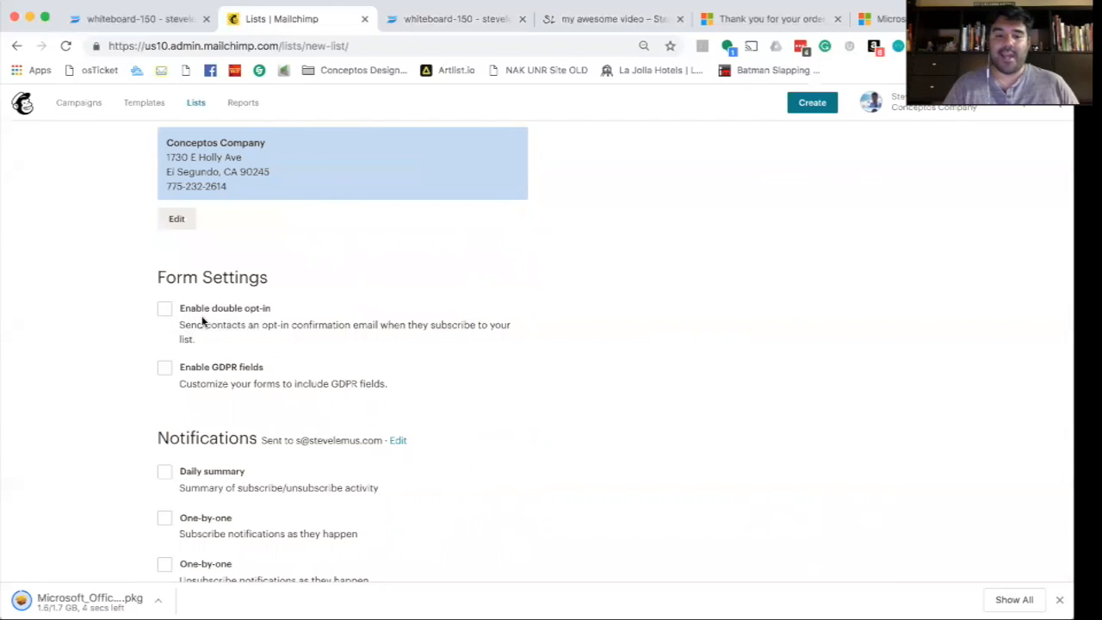
- Tick one-by-one subscribe notifications and save to create My Free Lead Magnet List
scroll(226, 322, down, 1)
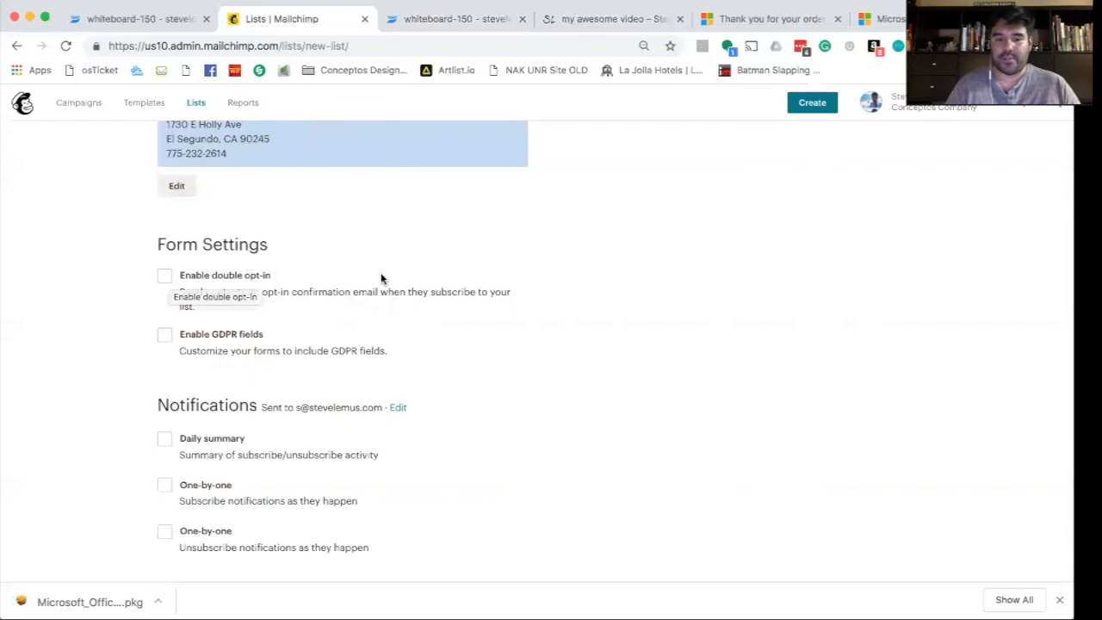
scroll(442, 287, down, 5)
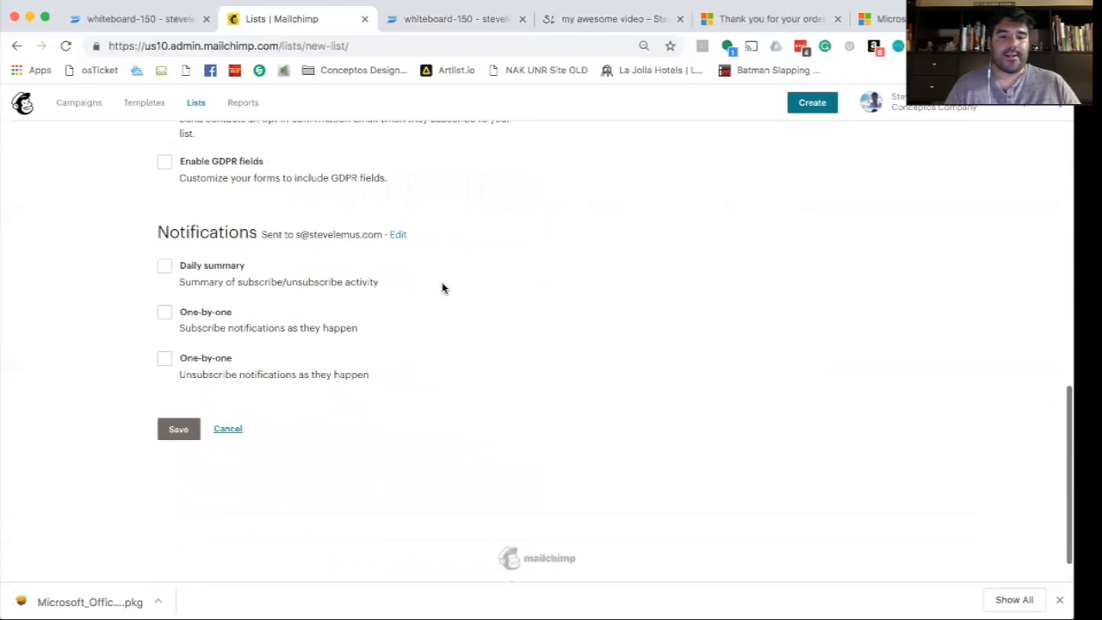
click(164, 311)
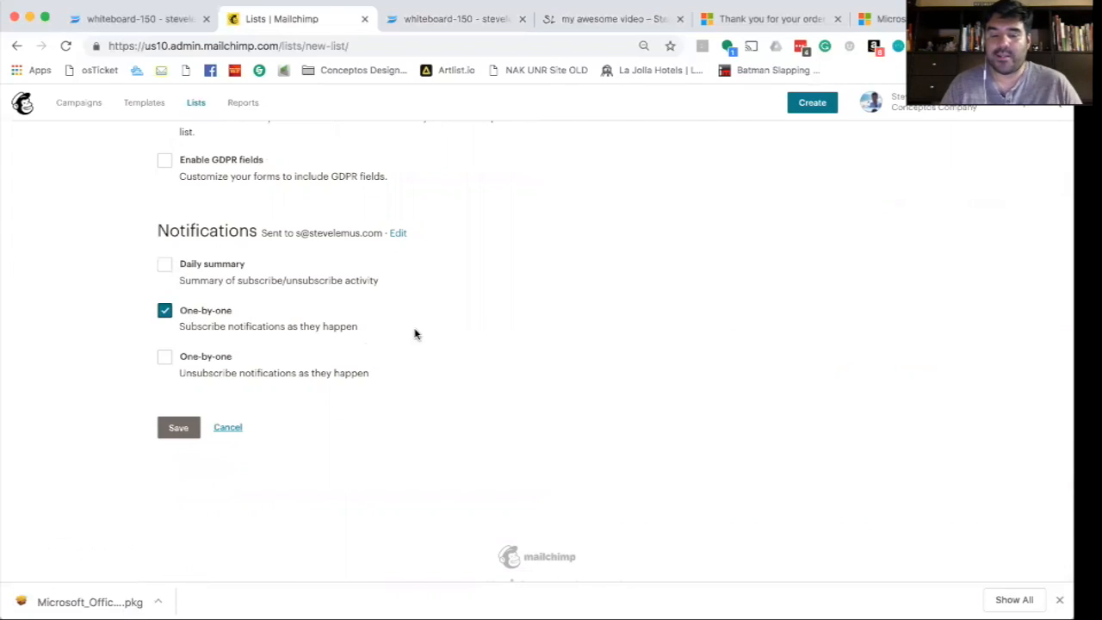
scroll(431, 327, down, 1)
click(174, 396)
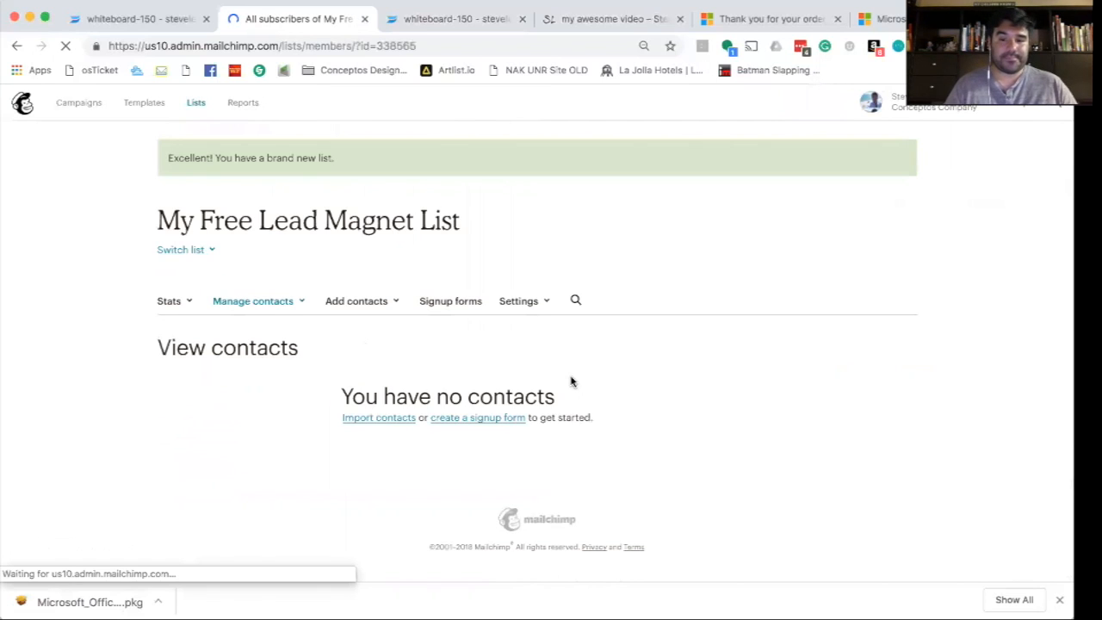
- From Lists, open Signup forms for My Free Lead Magnet List and launch the Form builder
scroll(699, 352, down, 4)
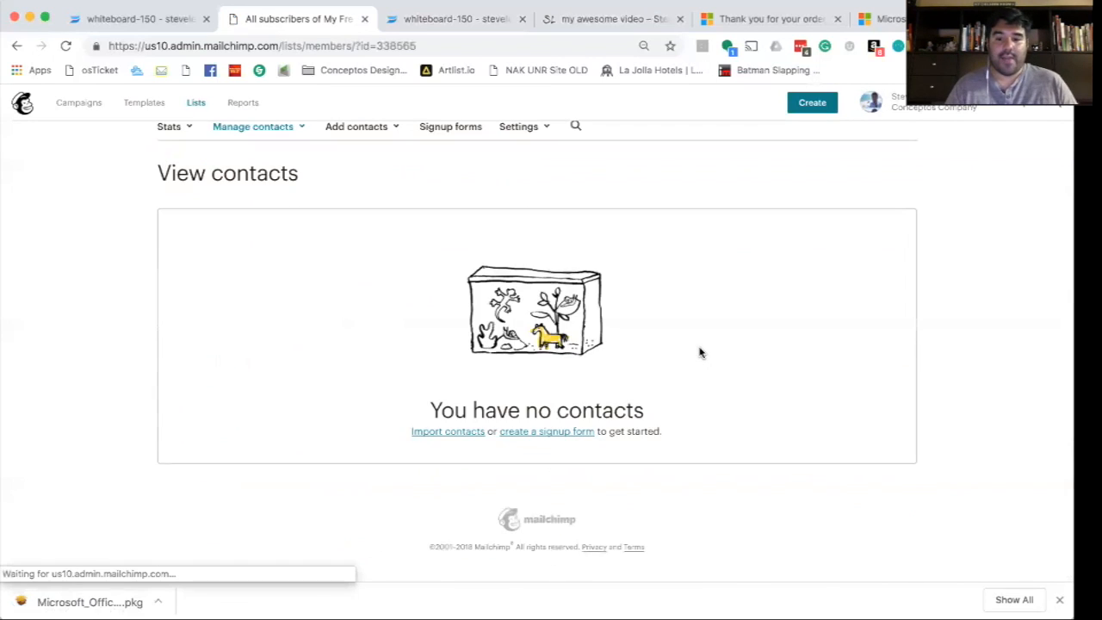
scroll(699, 352, up, 4)
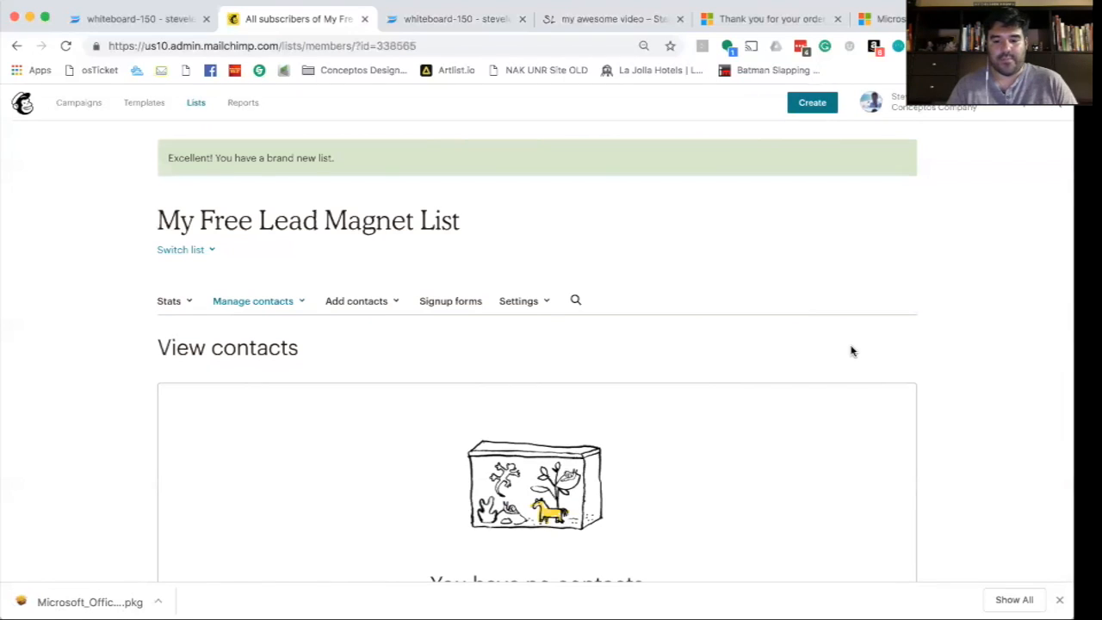
click(197, 103)
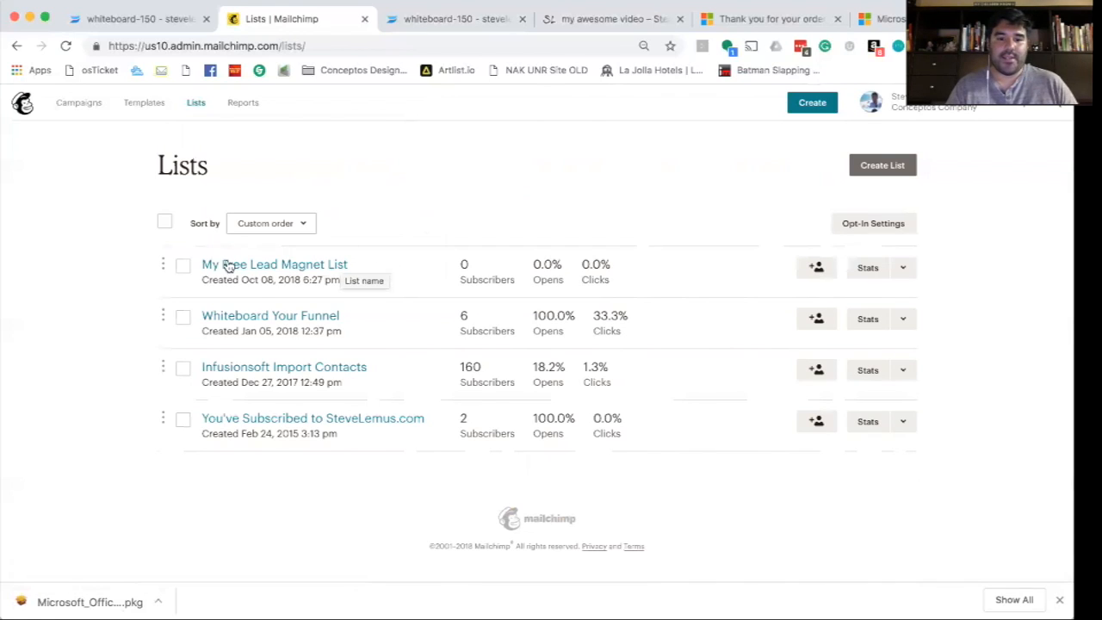
click(902, 268)
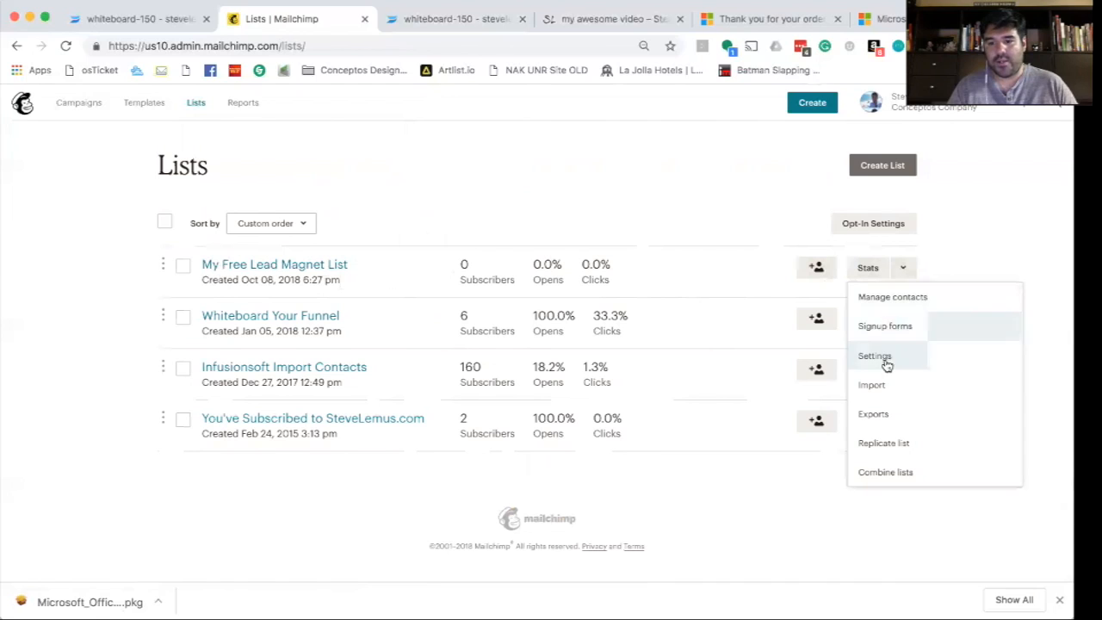
click(895, 330)
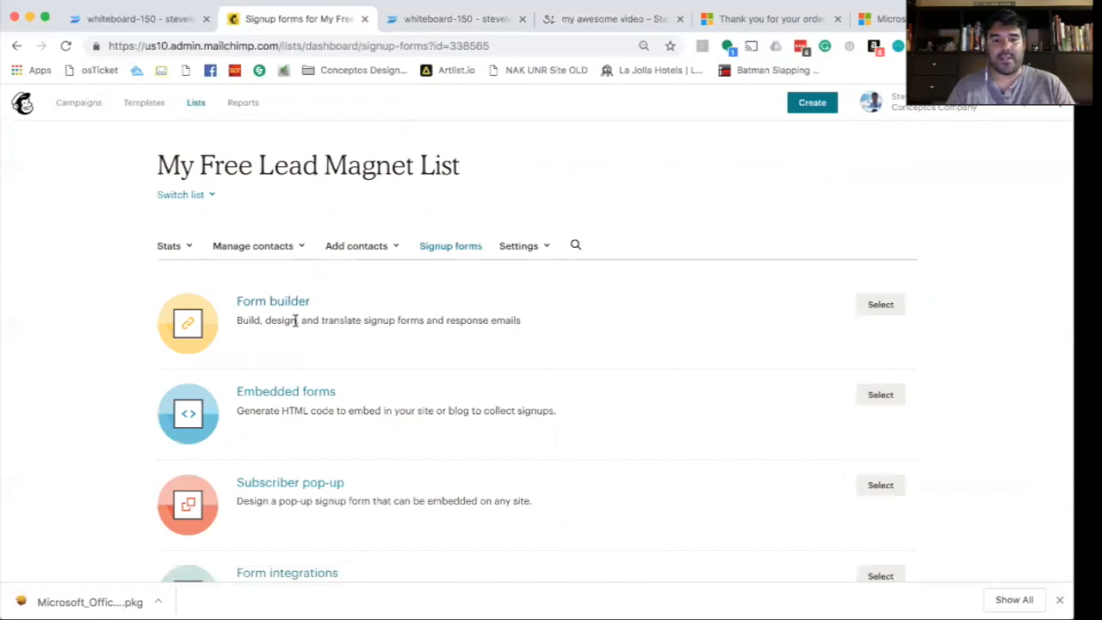
scroll(420, 336, down, 5)
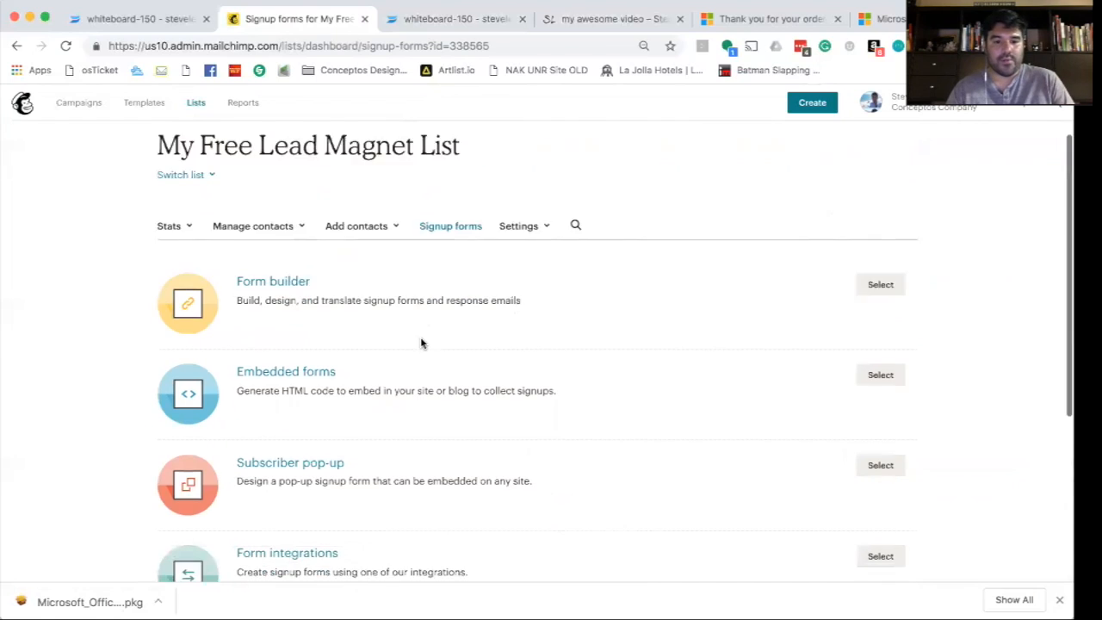
scroll(396, 392, up, 5)
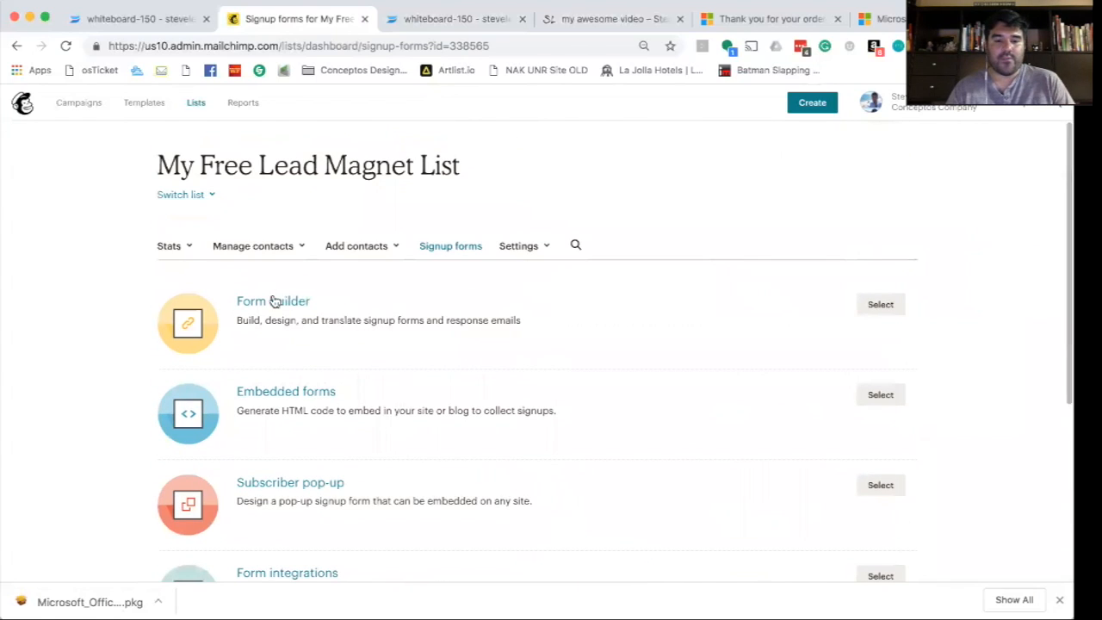
click(878, 306)
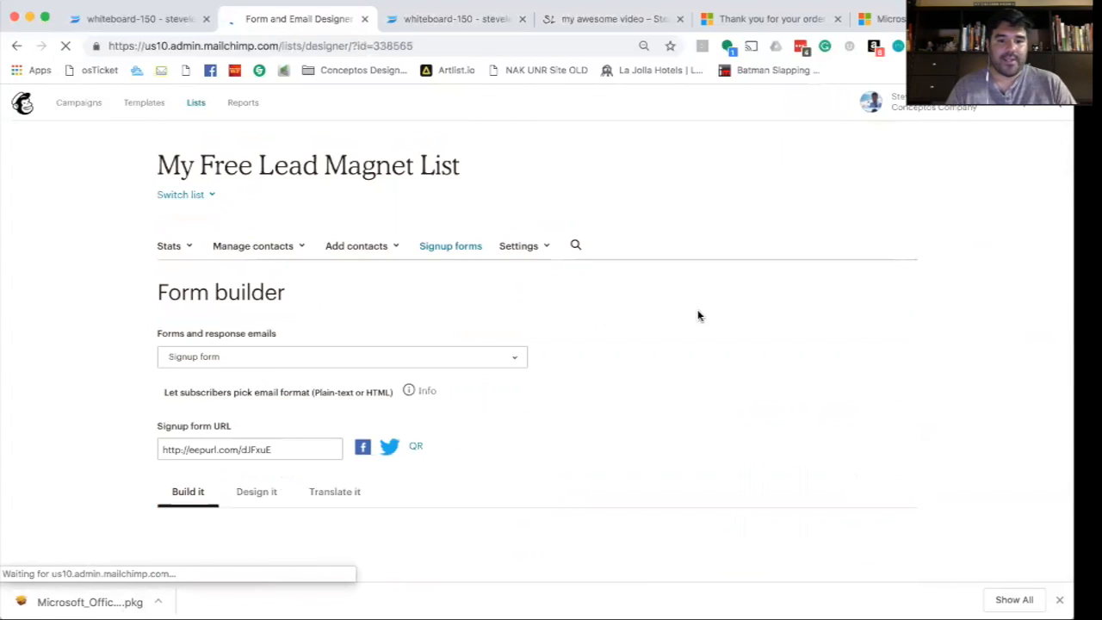
- Delete the Address field from the signup form, confirming the deletion with DELETE
scroll(642, 327, down, 5)
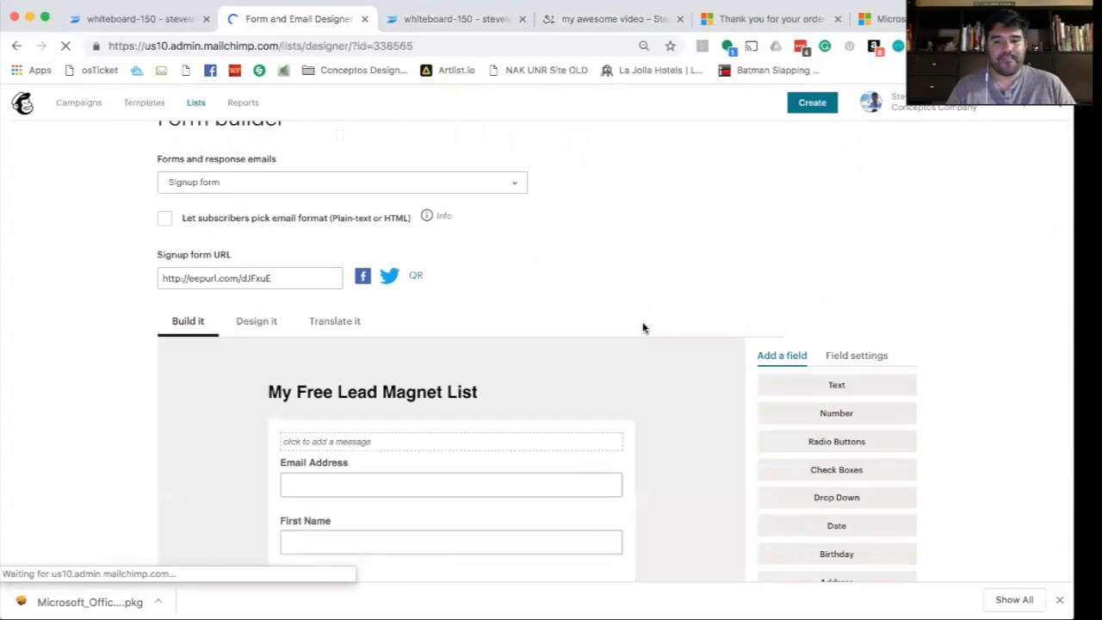
scroll(643, 328, down, 4)
scroll(546, 292, up, 4)
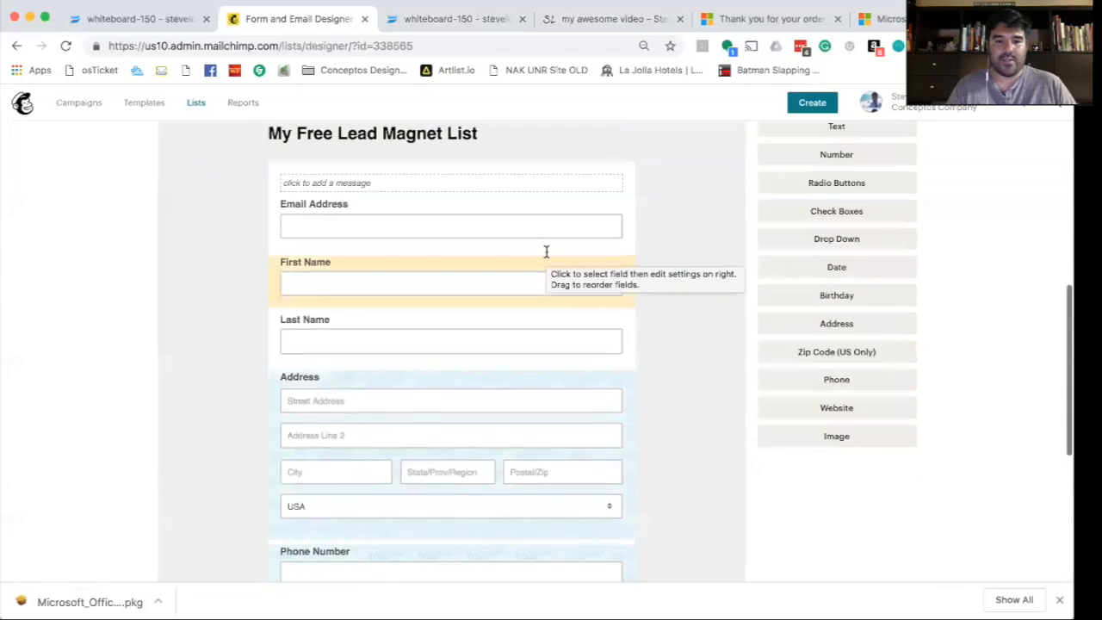
scroll(546, 256, down, 3)
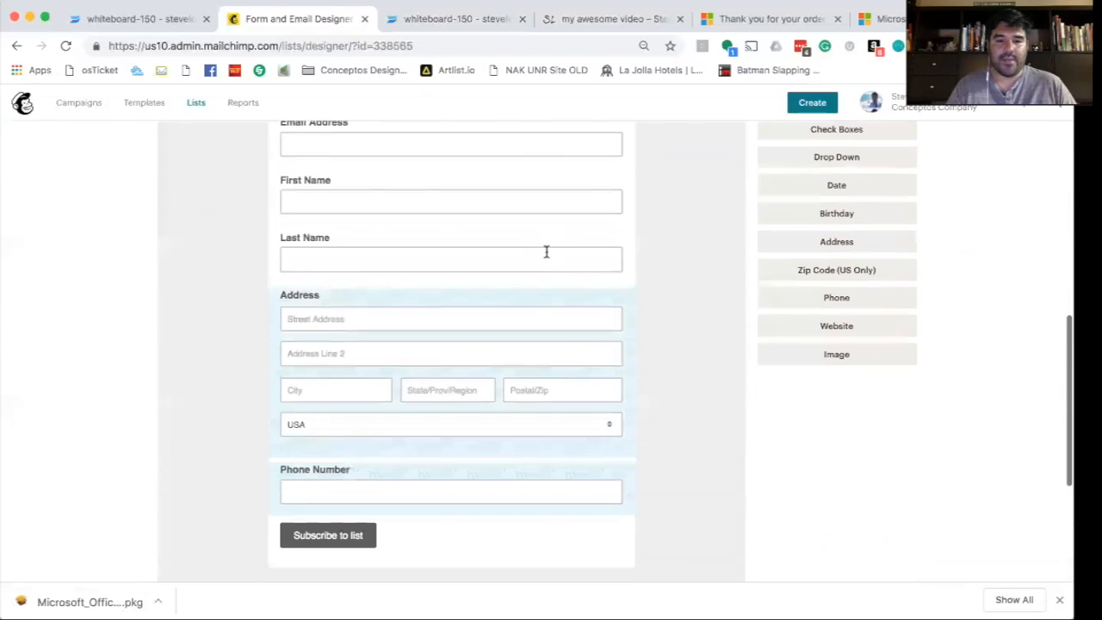
click(534, 304)
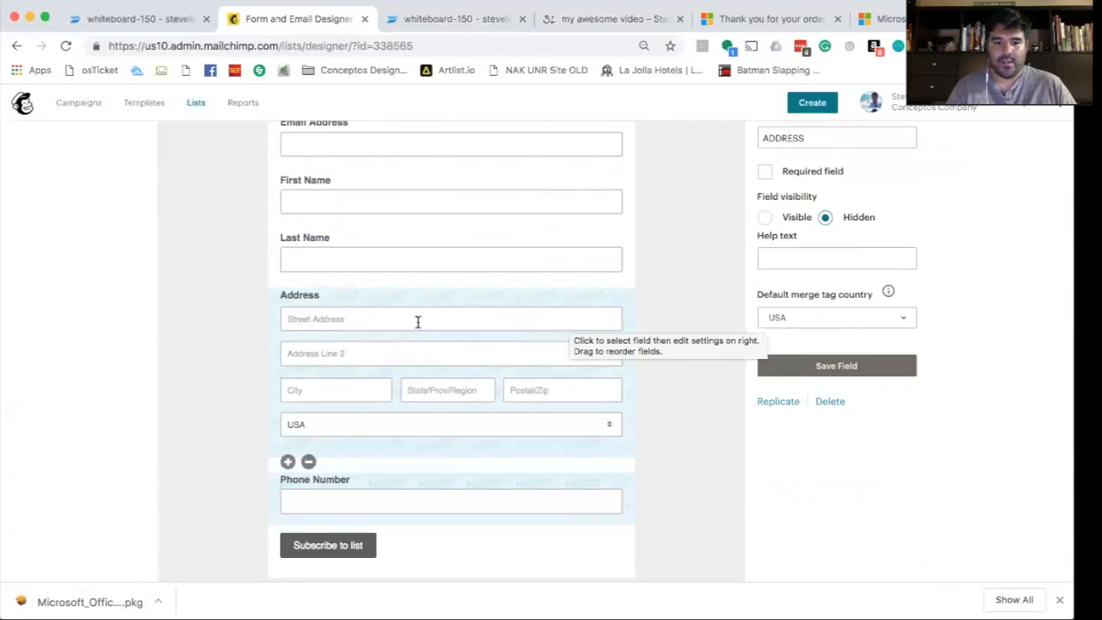
click(830, 402)
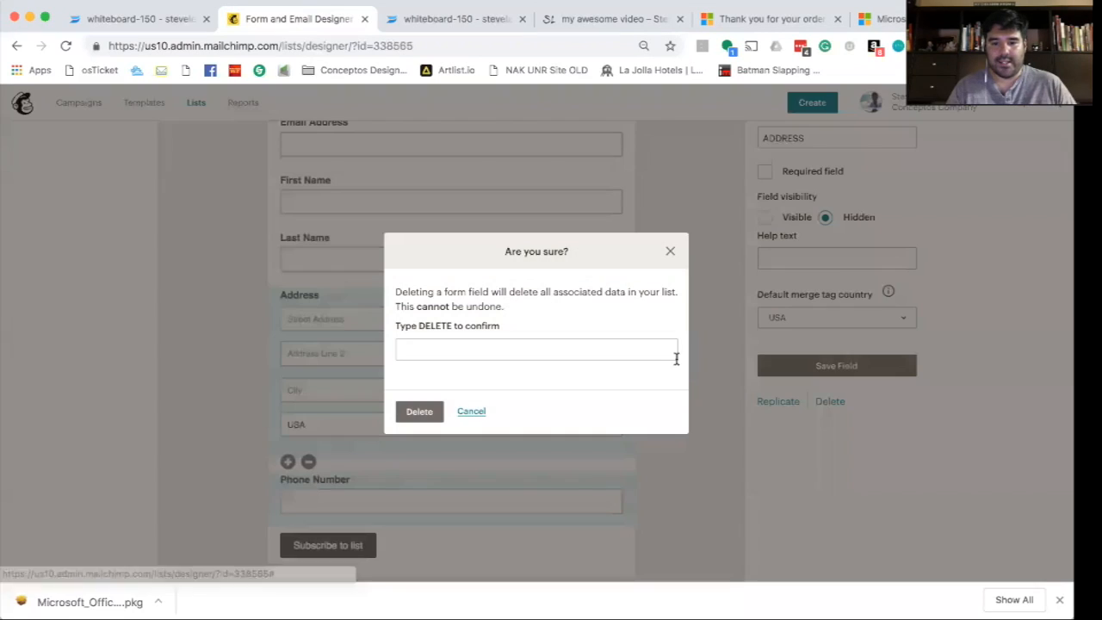
click(477, 353)
text(DELETE)
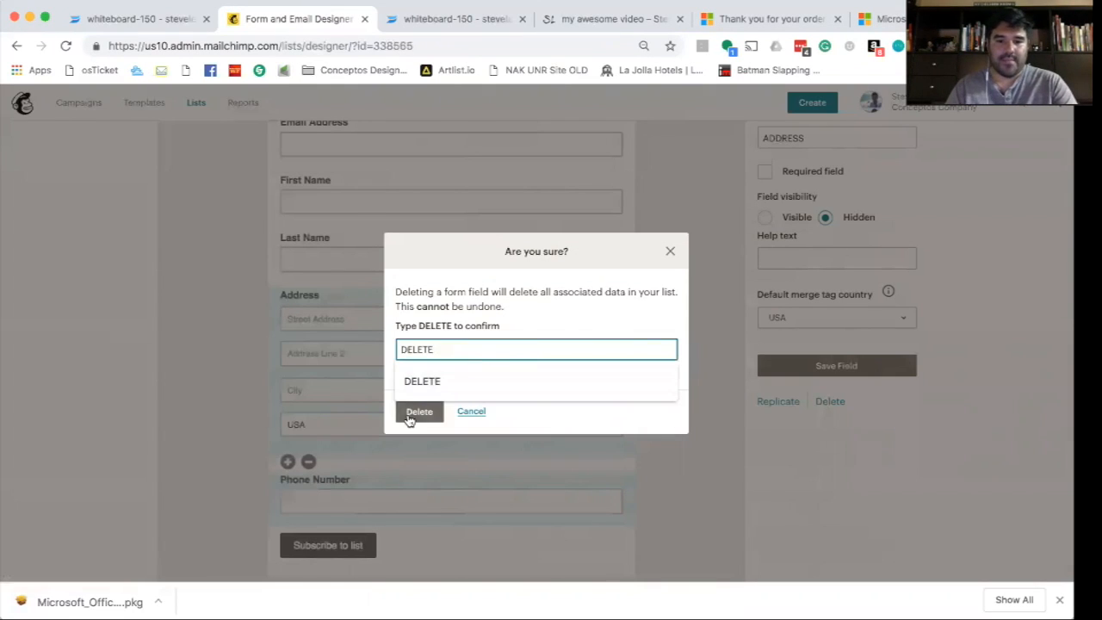
click(409, 419)
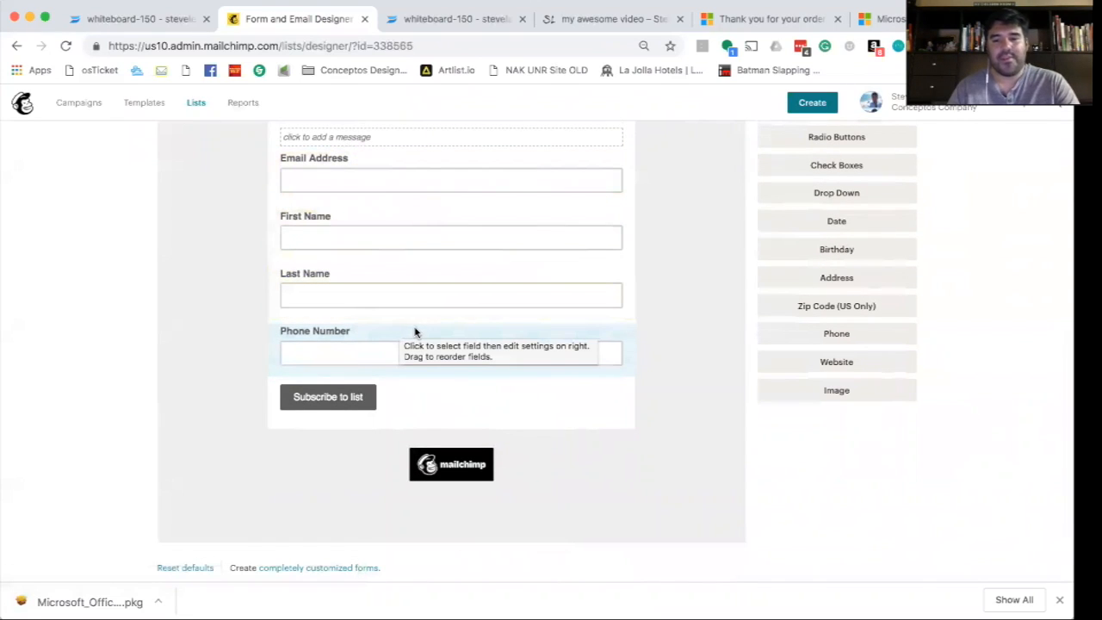
scroll(414, 332, up, 1)
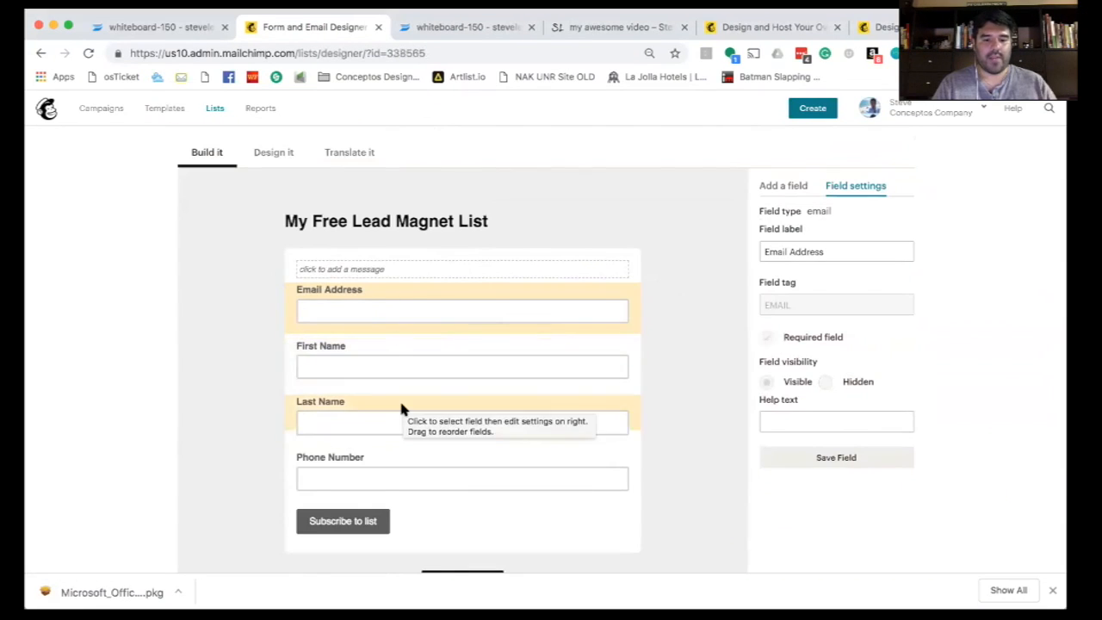
scroll(400, 408, down, 3)
scroll(399, 397, up, 5)
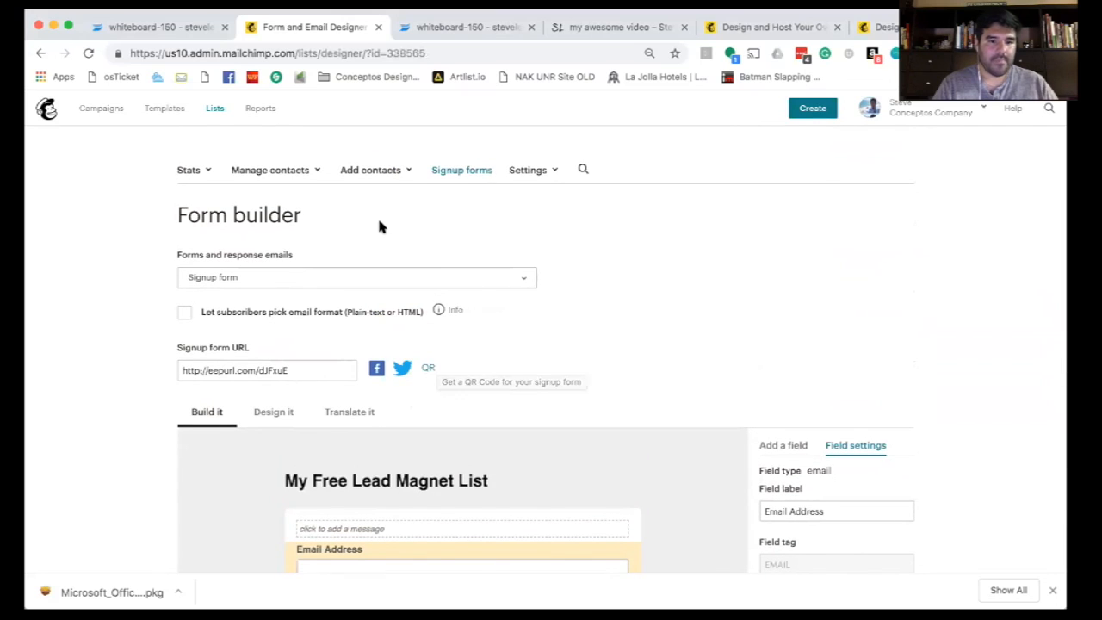
- Point the Confirmation thank you page redirect to the my-awesome-video page URL and save it
click(281, 274)
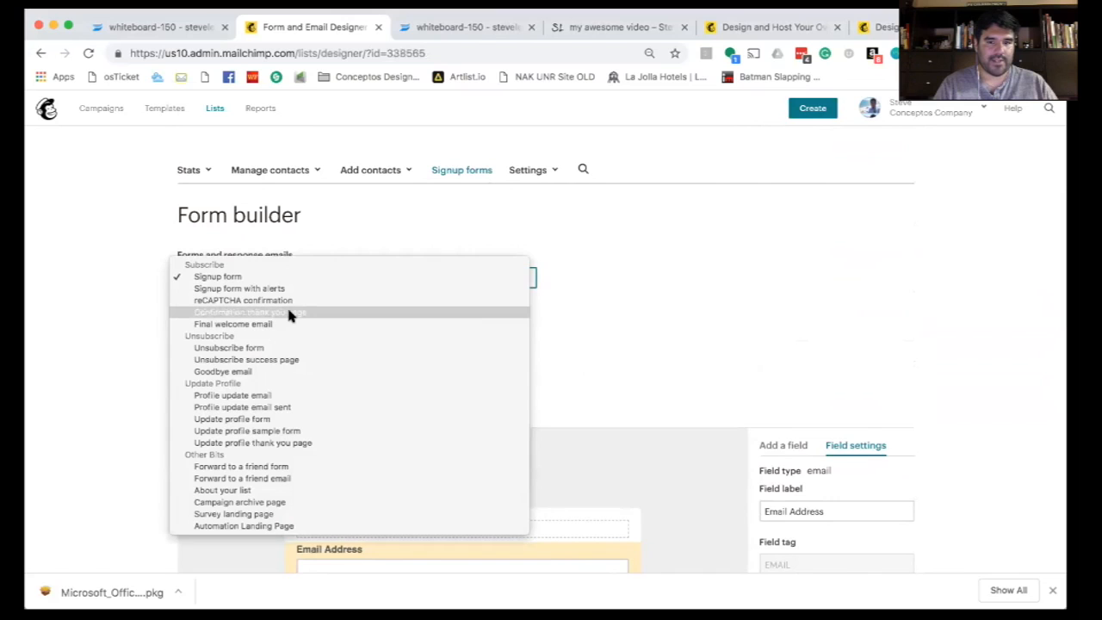
click(290, 315)
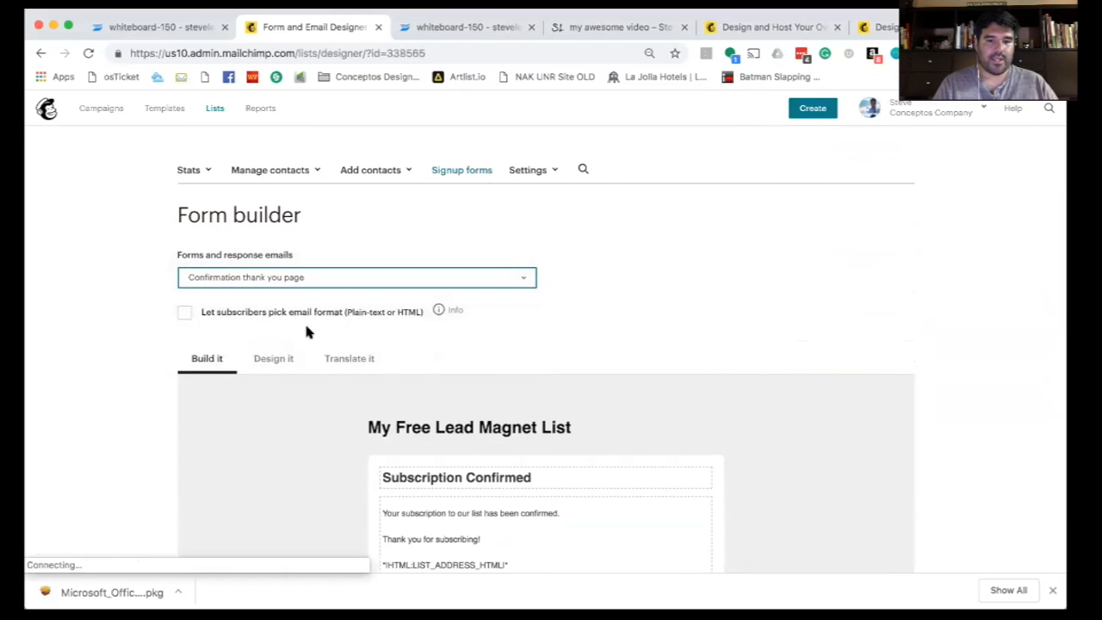
click(586, 28)
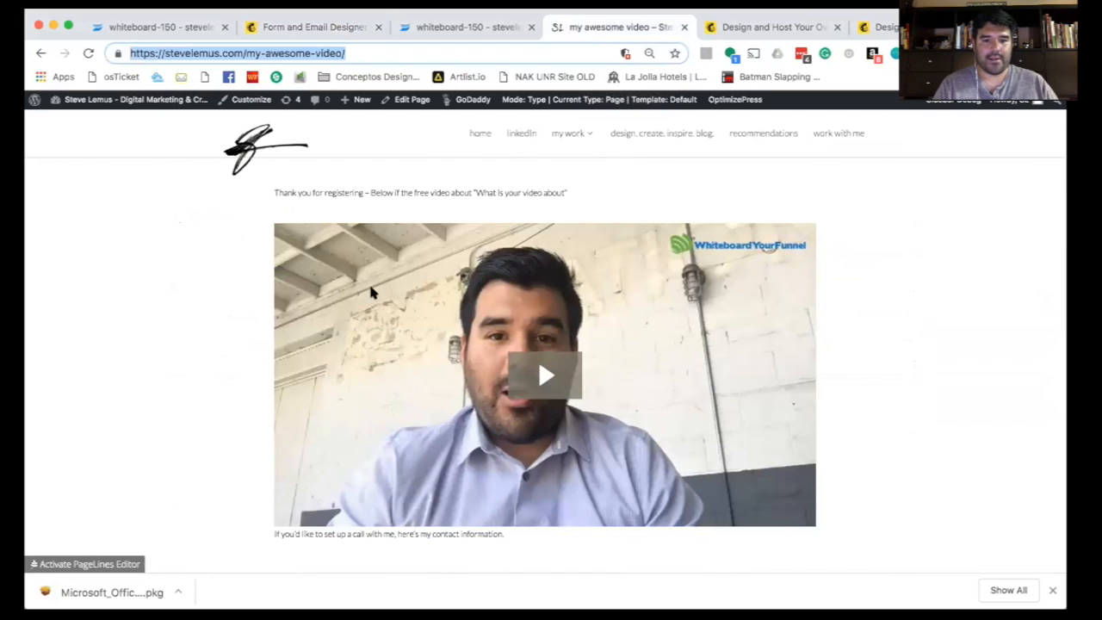
click(347, 54)
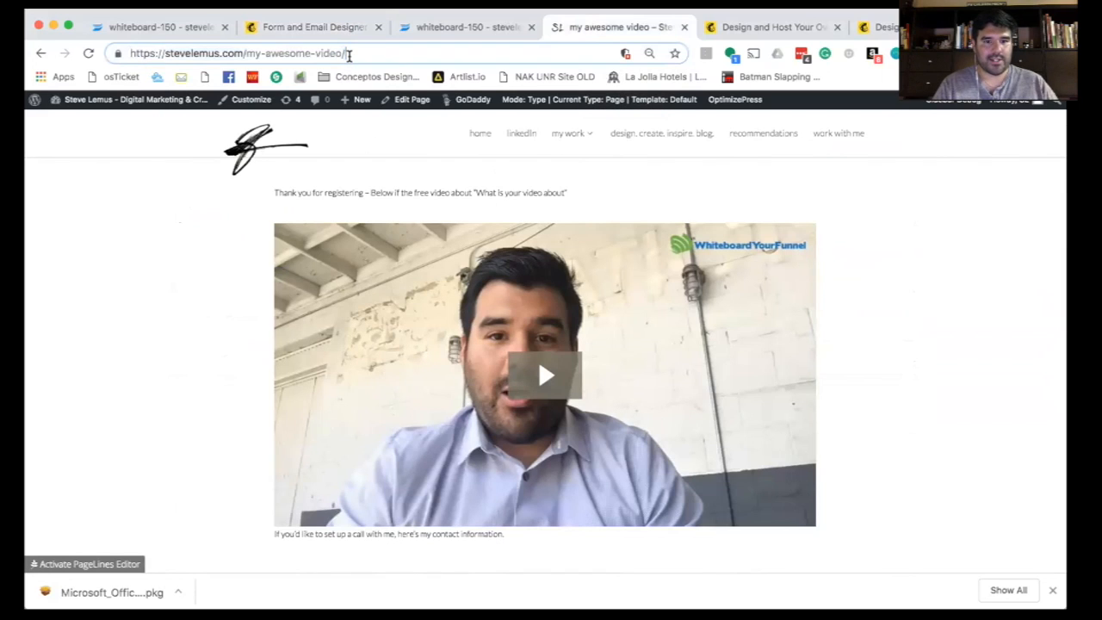
click(405, 31)
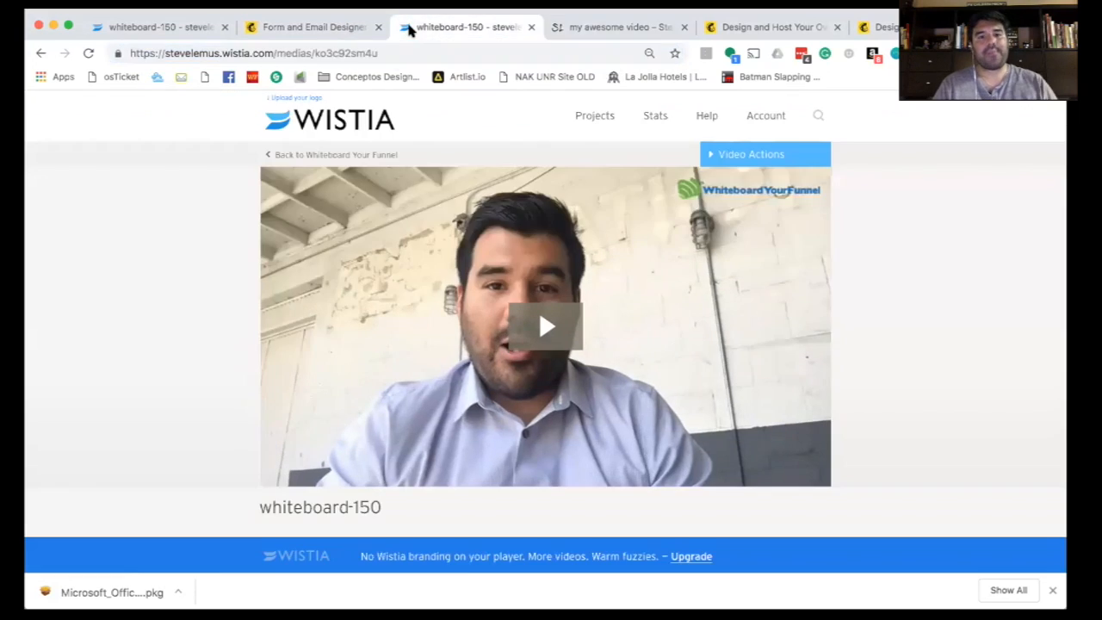
click(276, 25)
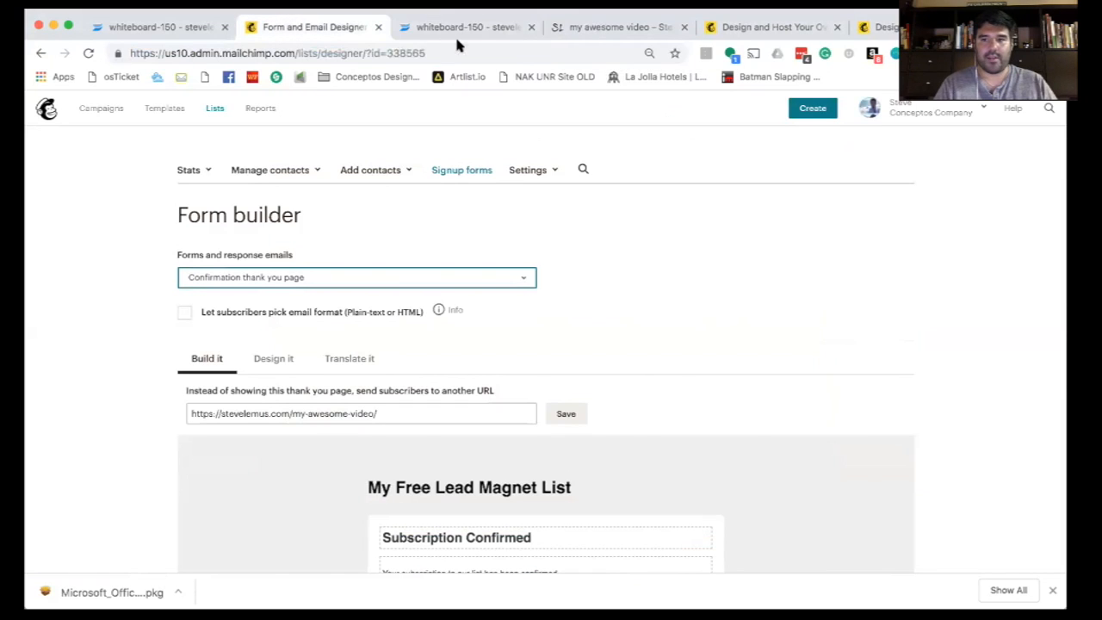
scroll(437, 239, down, 3)
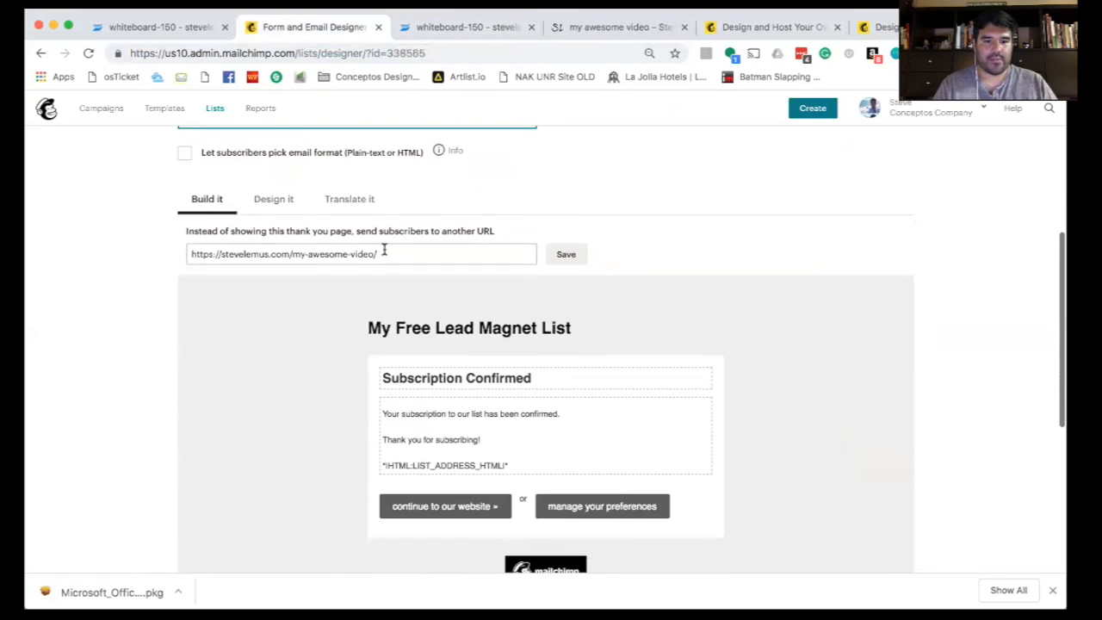
click(384, 249)
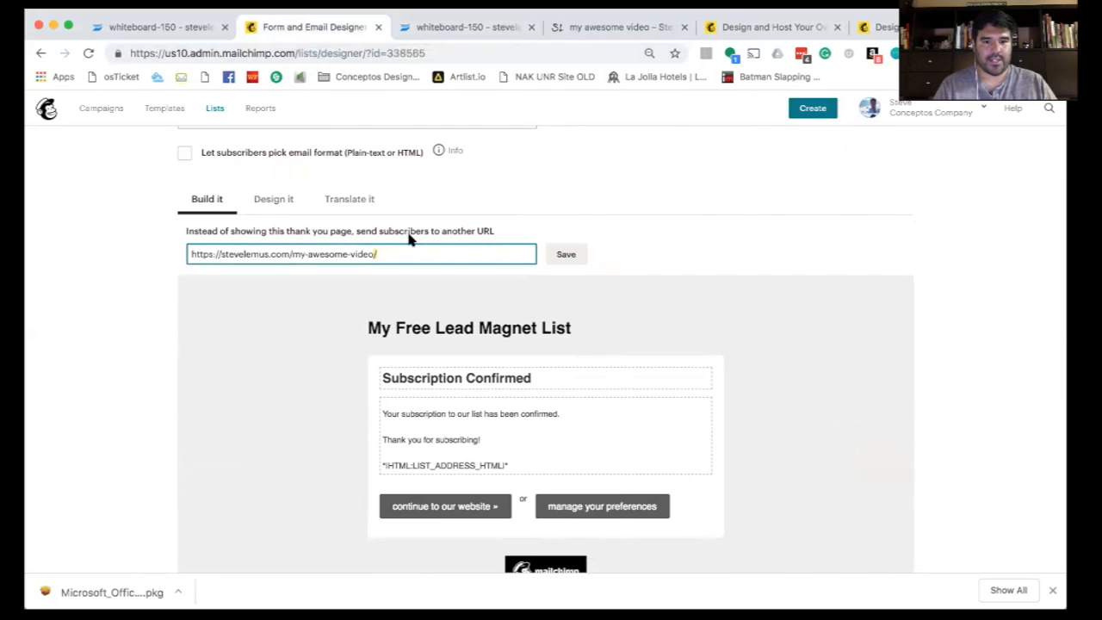
triple_click(384, 248)
click(566, 254)
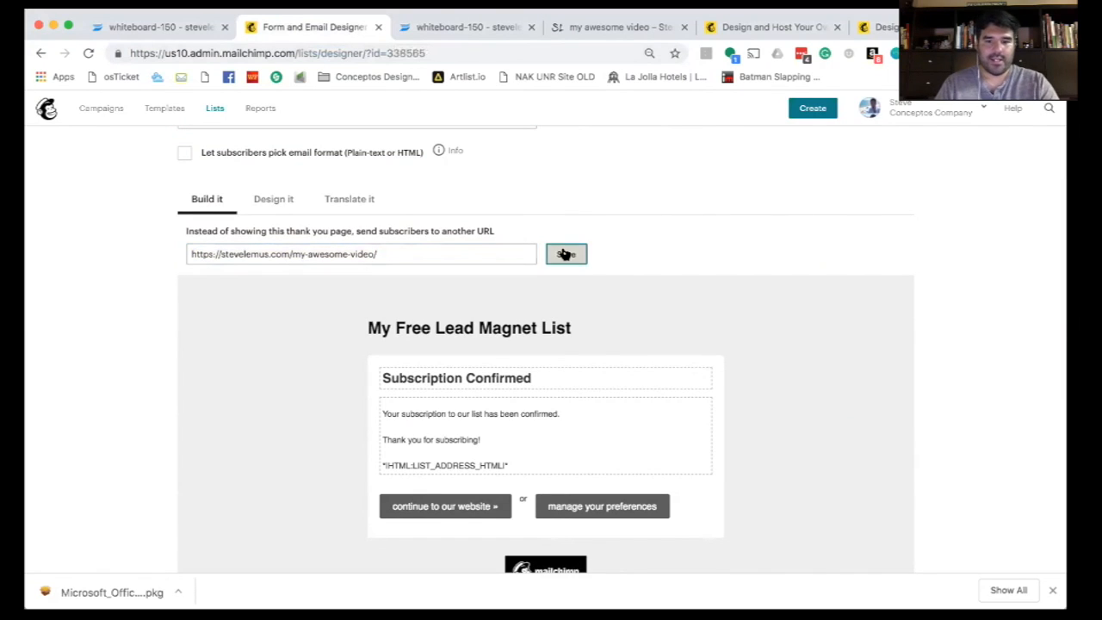
scroll(625, 279, up, 5)
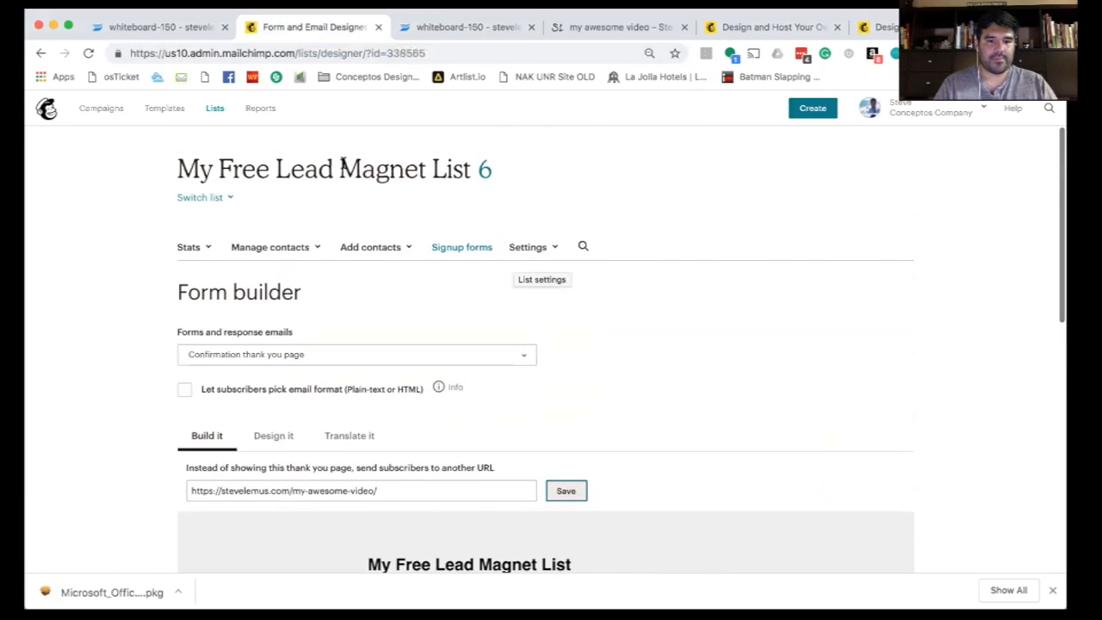
- Go from the lists overview to the form builder of My Free Lead Magnet List
click(215, 109)
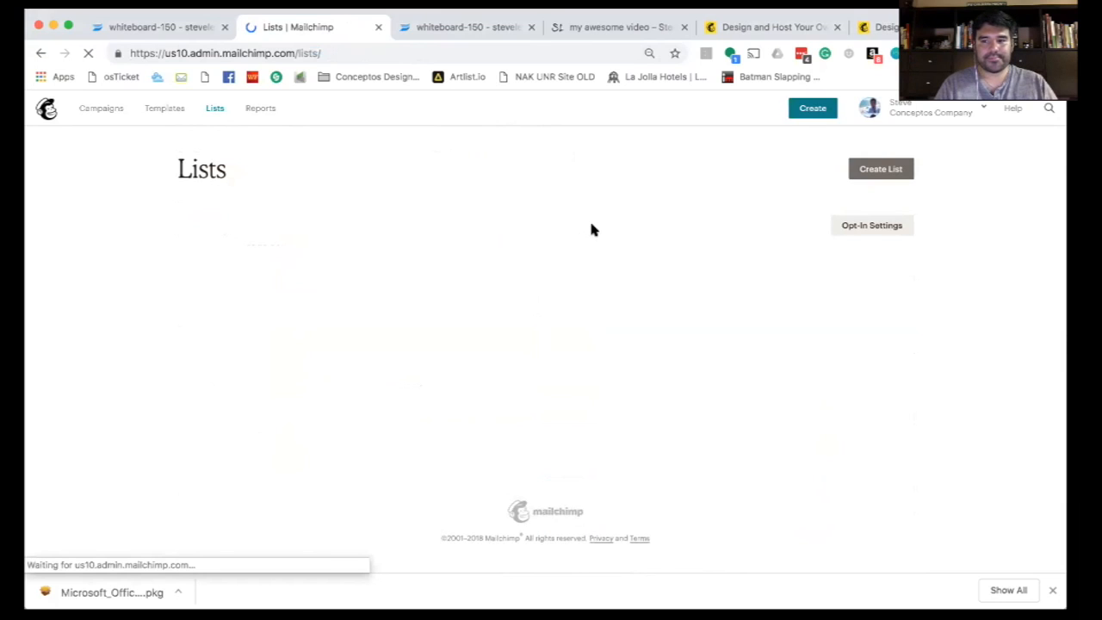
click(901, 271)
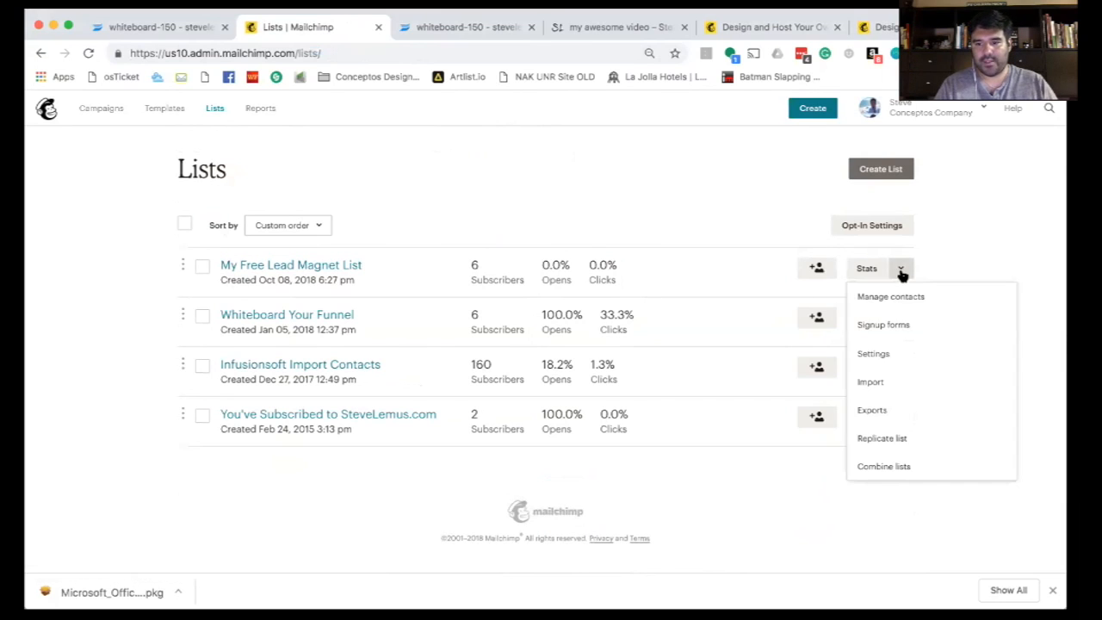
click(884, 329)
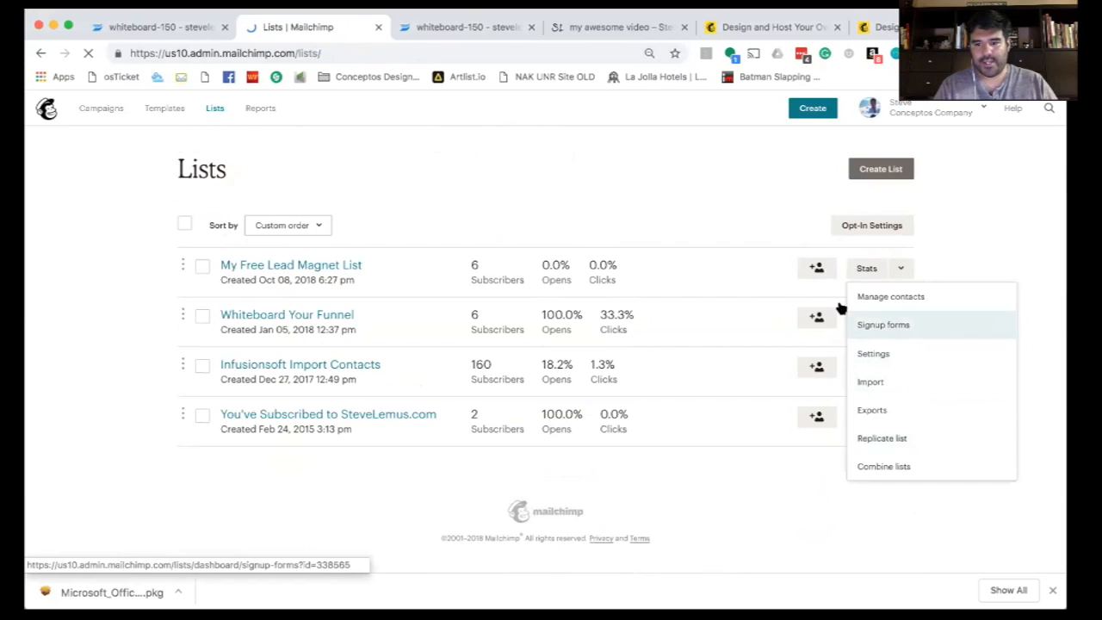
click(879, 304)
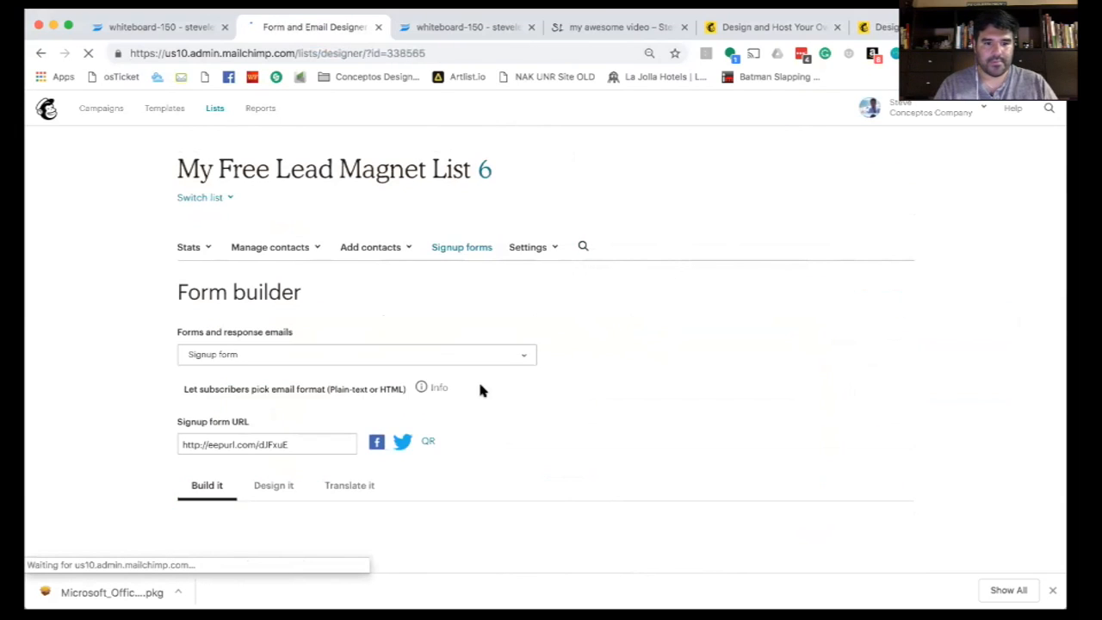
scroll(480, 390, down, 3)
scroll(481, 390, down, 1)
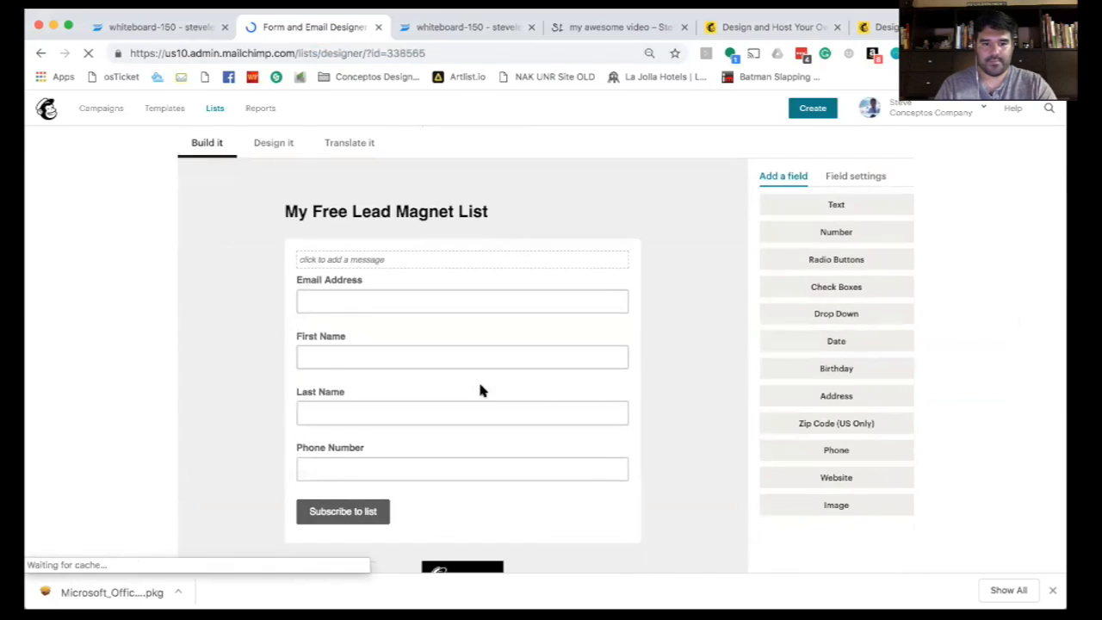
scroll(480, 390, up, 3)
- Reopen the Confirmation thank you page, re-save its redirect, and return to the signup forms overview
click(320, 227)
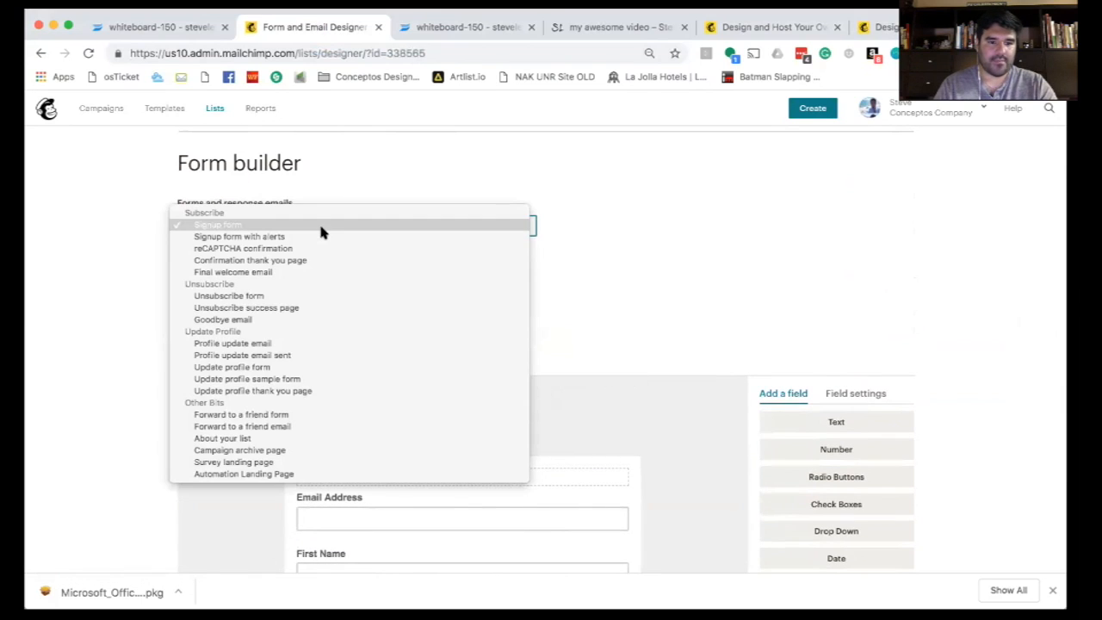
click(313, 260)
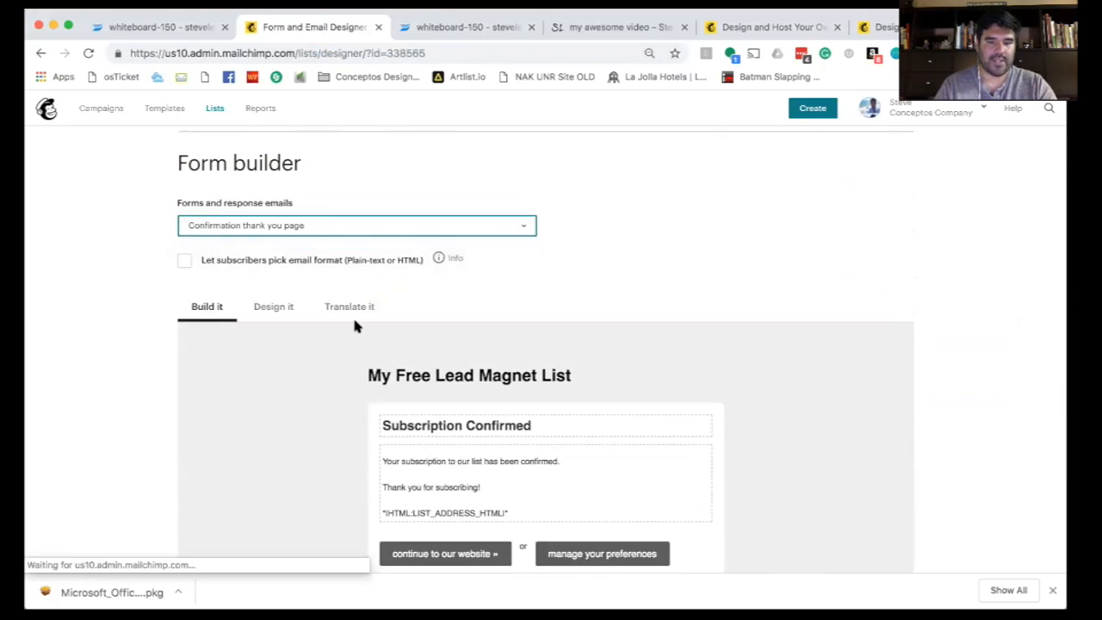
scroll(553, 307, down, 1)
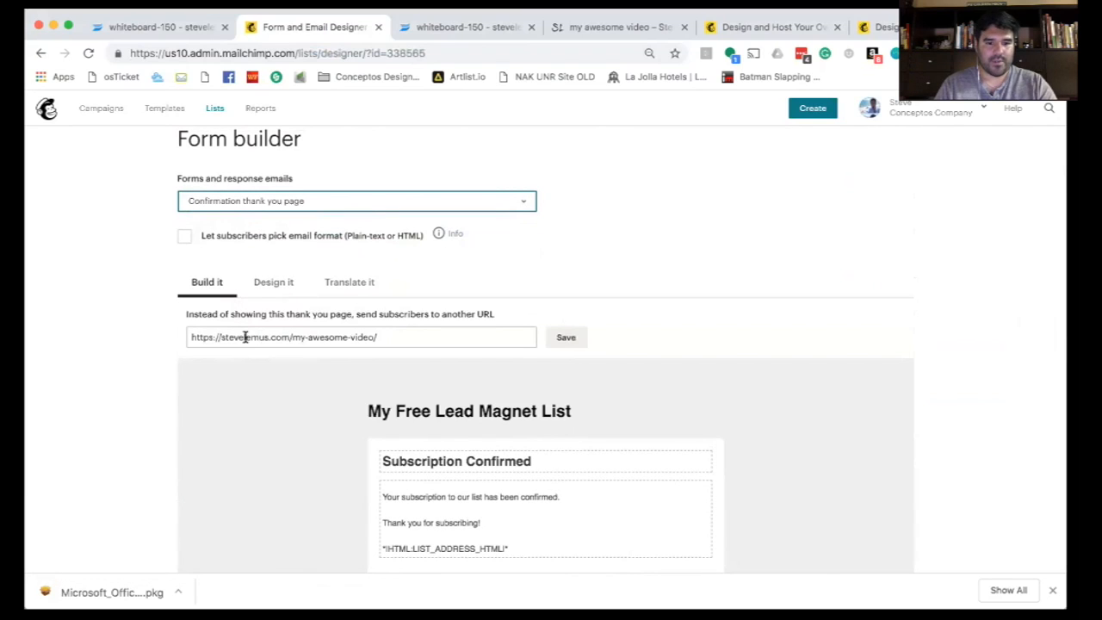
click(564, 336)
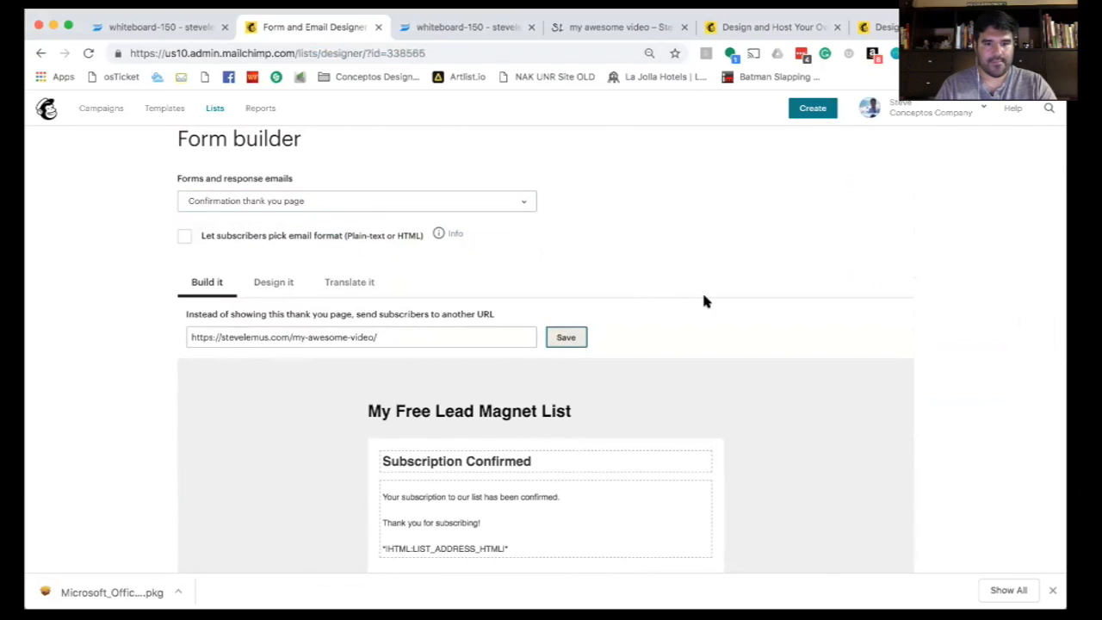
scroll(754, 302, down, 2)
scroll(755, 302, up, 4)
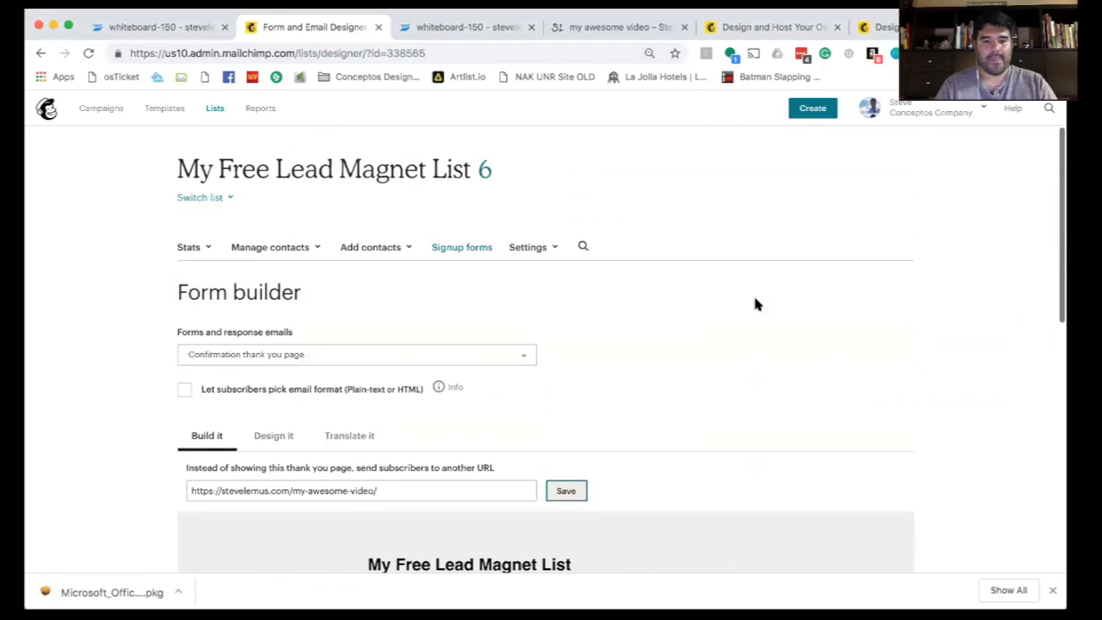
click(456, 248)
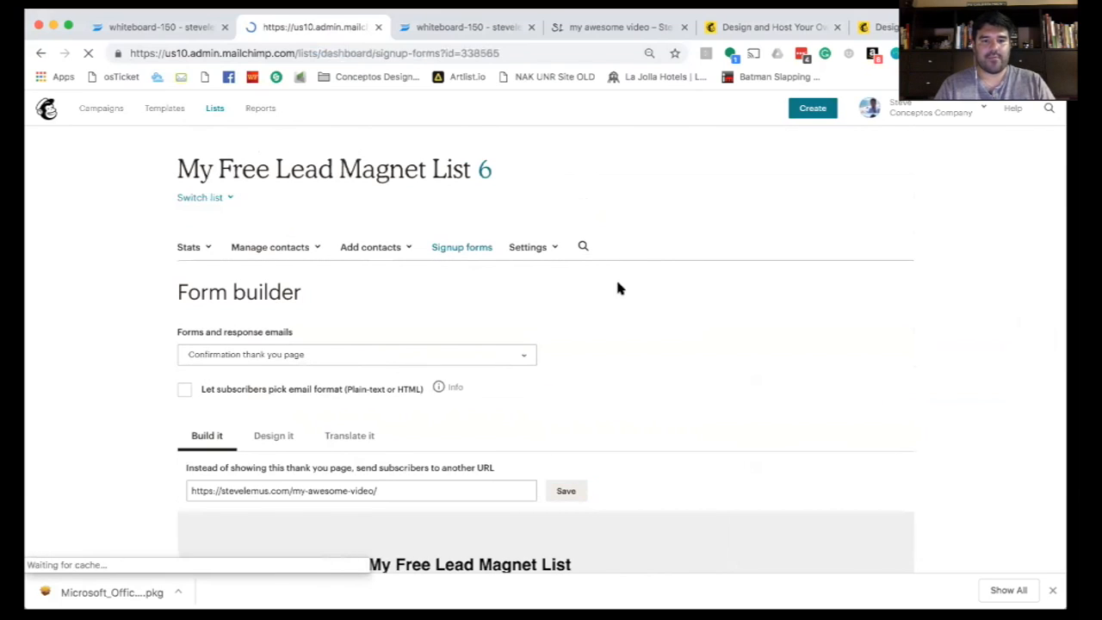
- Open the embedded form options and retitle the form 'Download my free Lead magnet'
click(871, 398)
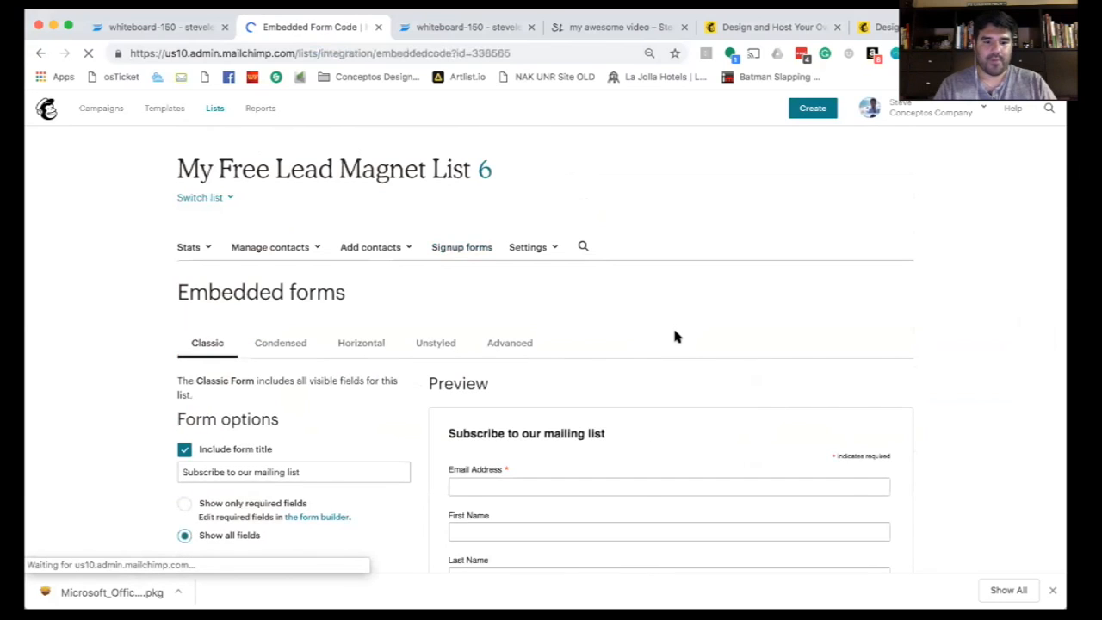
scroll(672, 325, down, 5)
triple_click(292, 274)
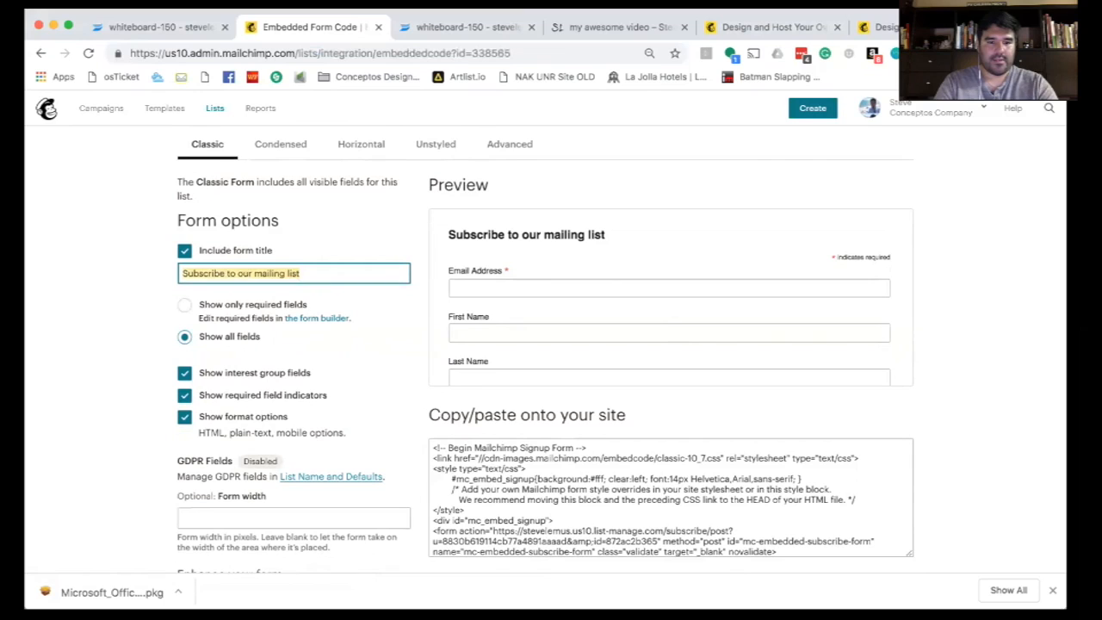
text(Download my free Lead magnet)
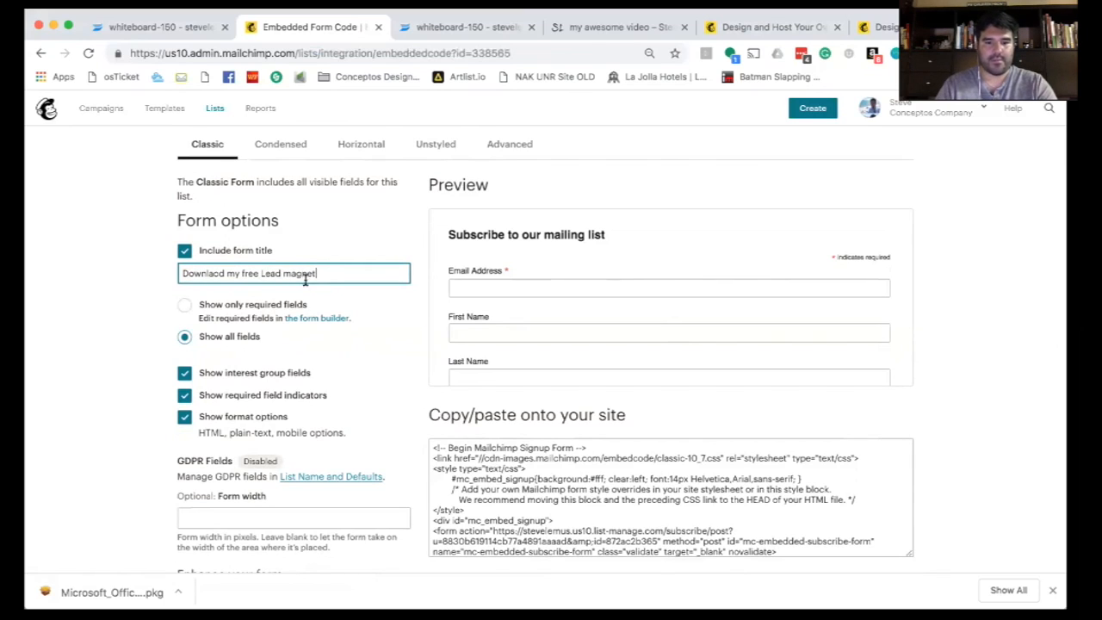
key(Tab)
- Disable all JavaScript in the embedded form and select the embed code for copying
scroll(396, 281, down, 2)
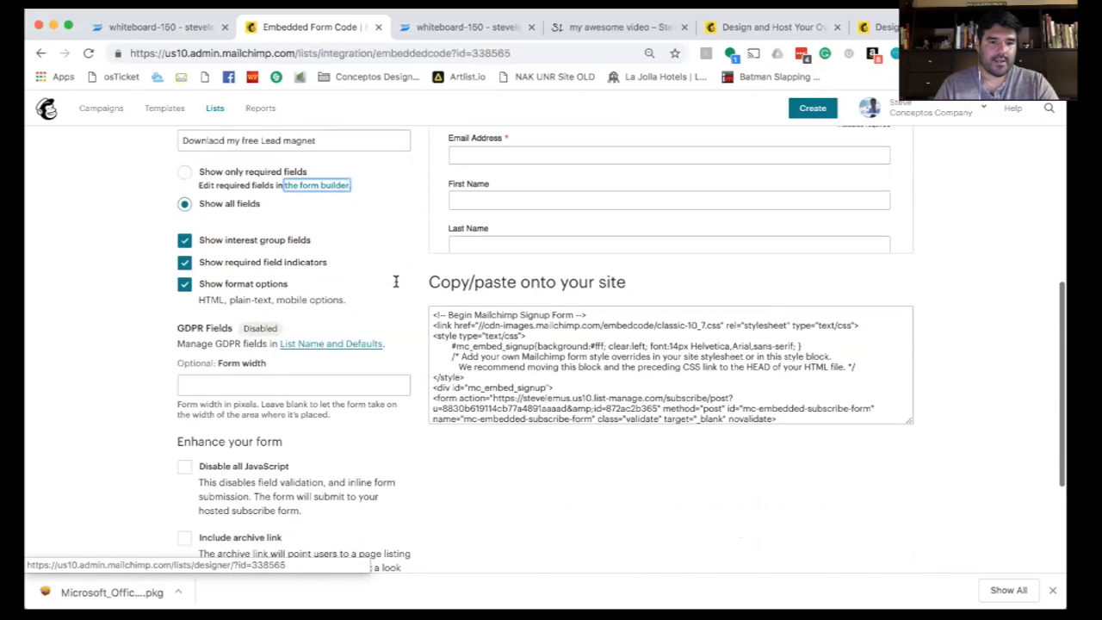
scroll(388, 332, down, 2)
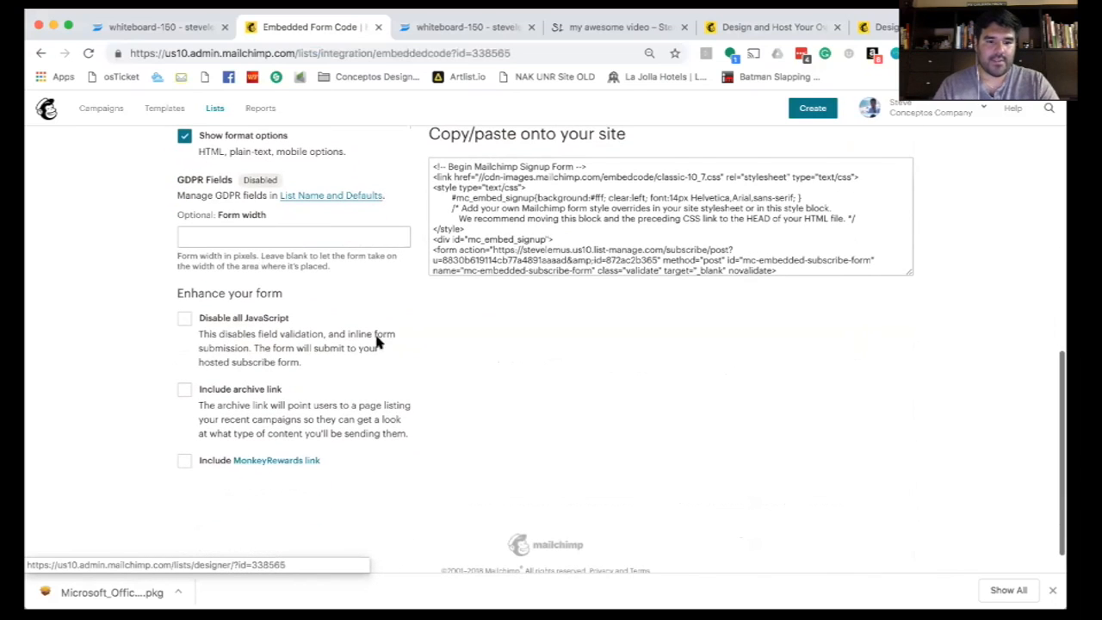
click(201, 321)
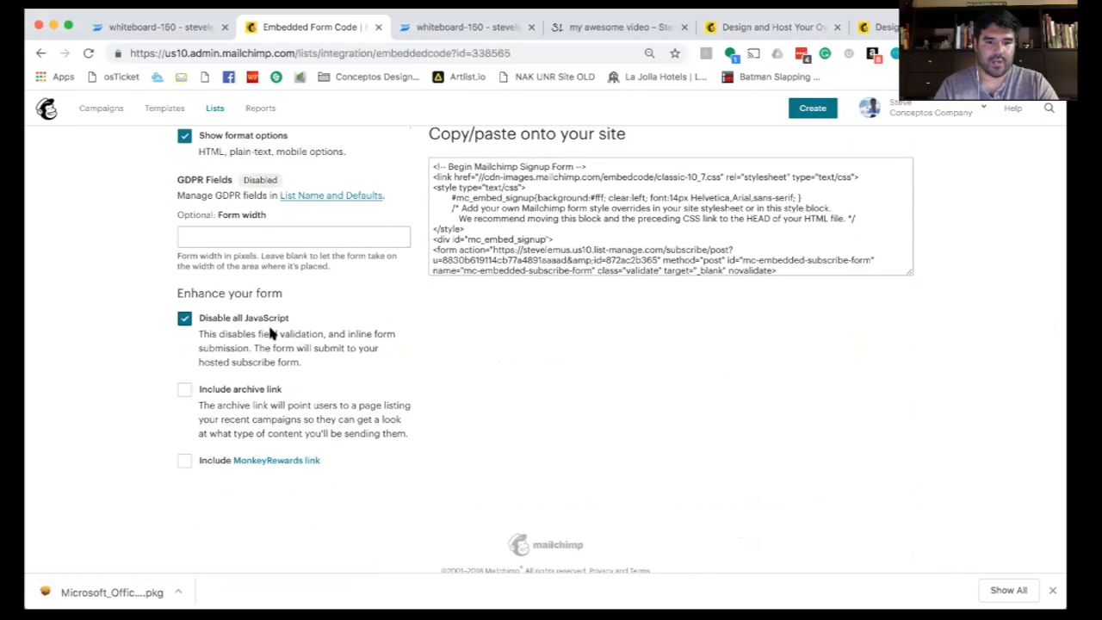
click(469, 221)
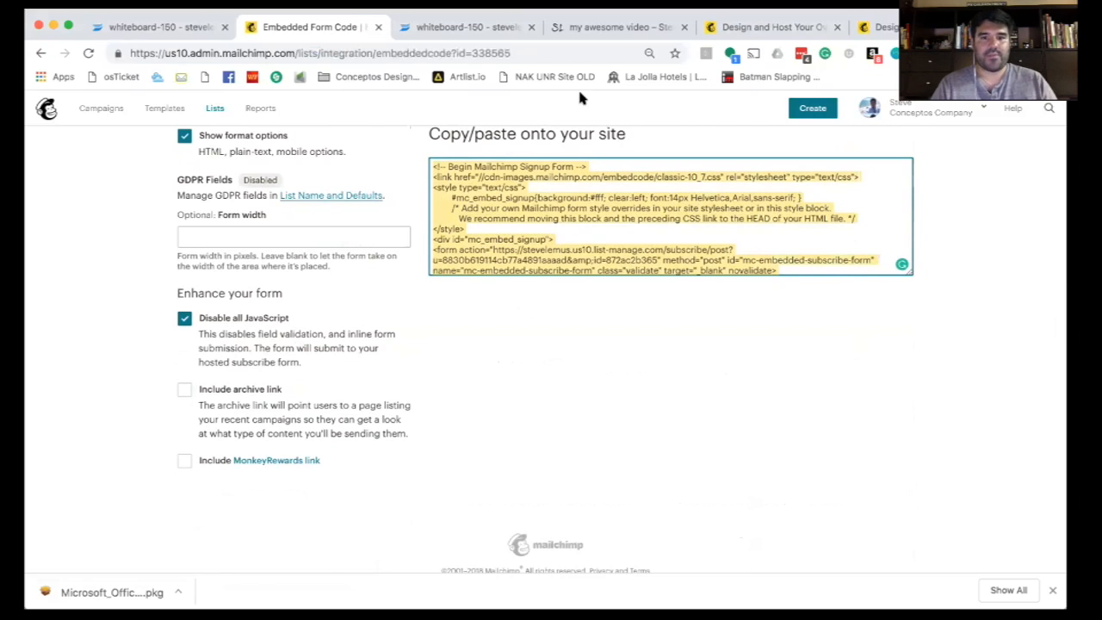
click(595, 31)
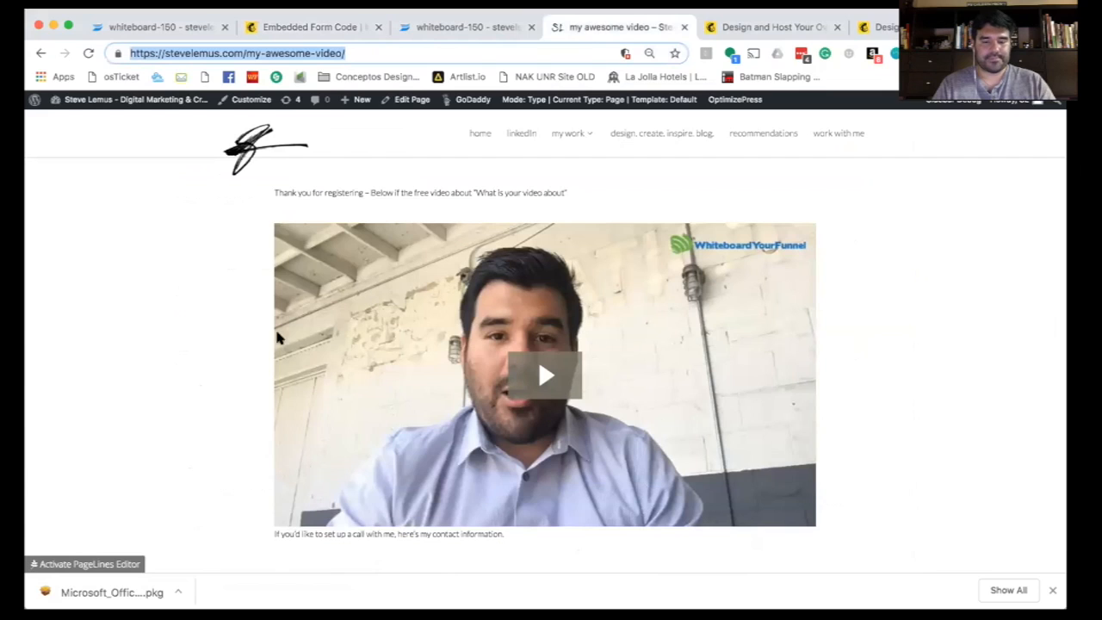
- Open the 'my awesome video – opt in' page from the WordPress dashboard
mouse_move(158, 105)
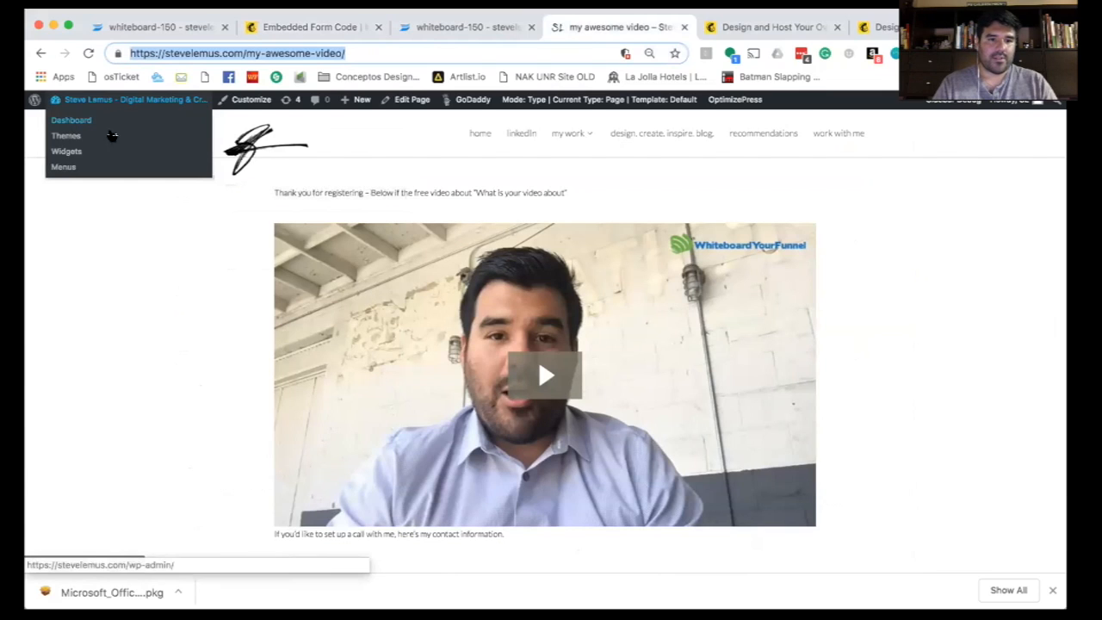
click(73, 120)
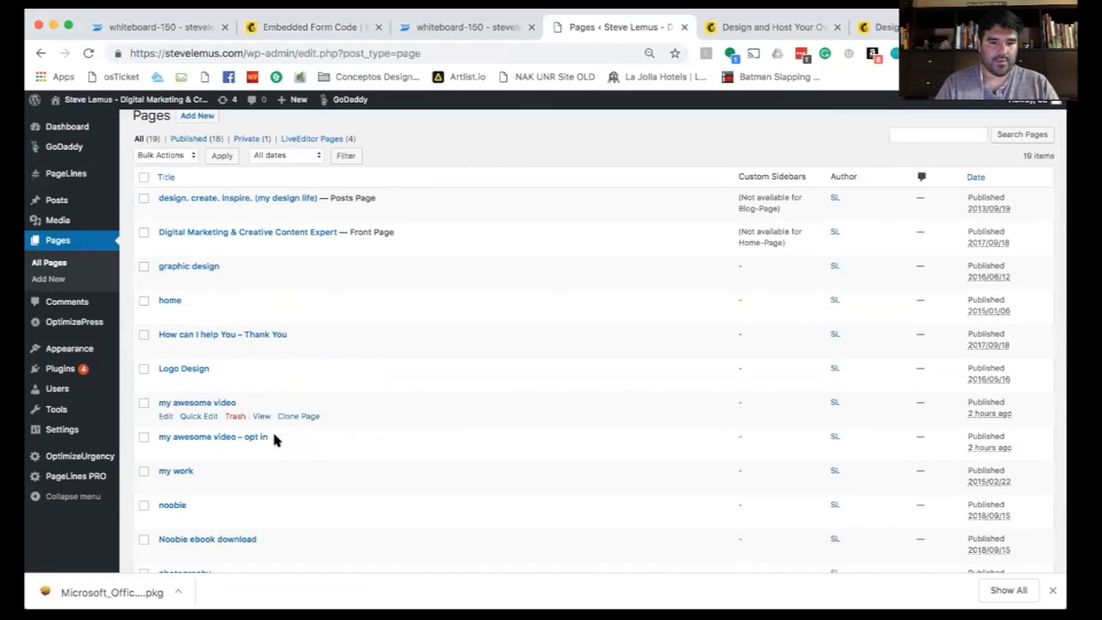
click(264, 451)
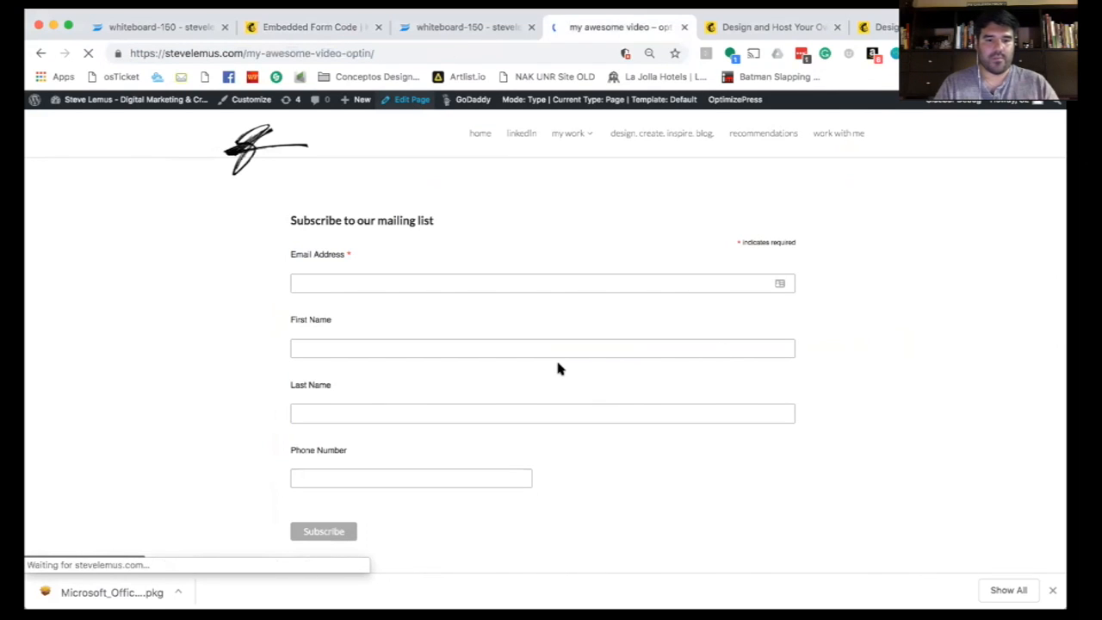
- Replace the page's code with the copied Mailchimp signup code and update the page
key(ctrl+a)
key(Delete)
key(ctrl+v)
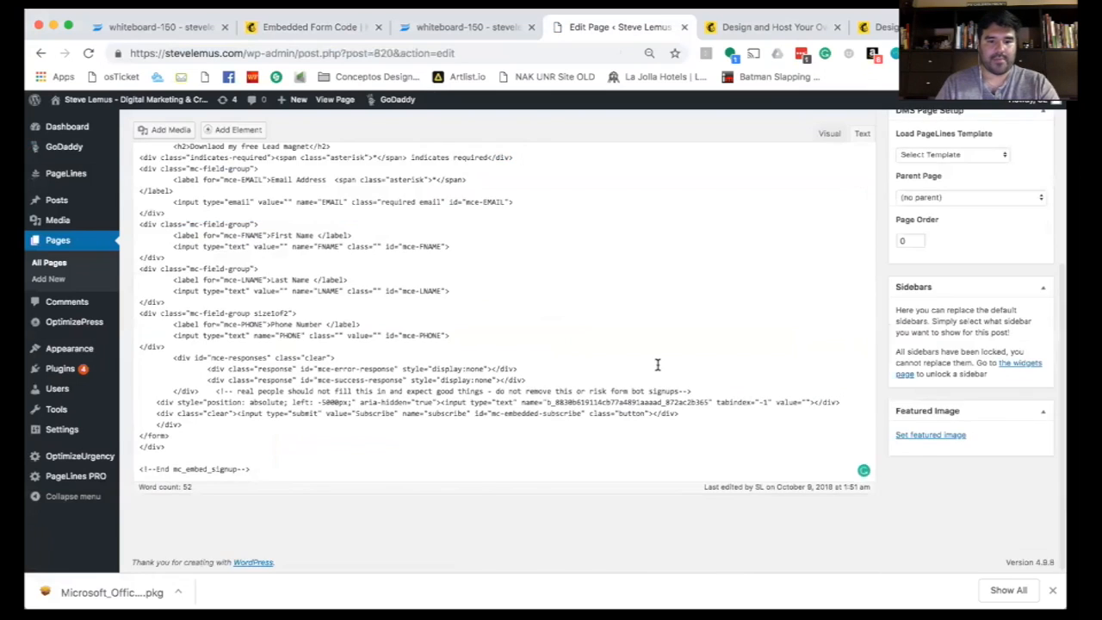
scroll(657, 365, up, 5)
click(1023, 338)
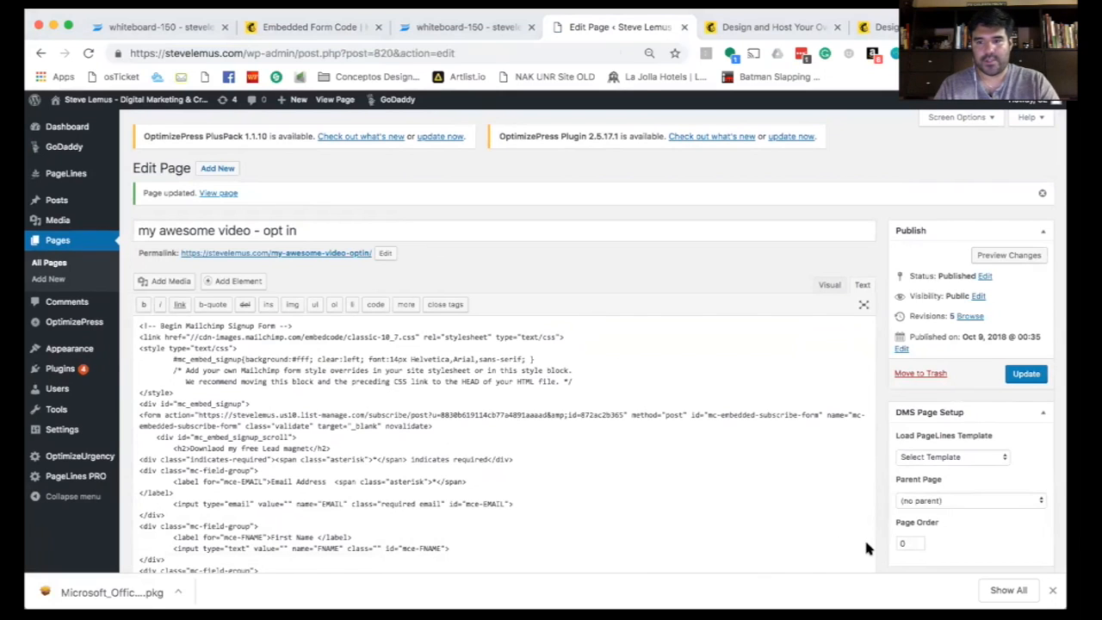
key(super+Tab)
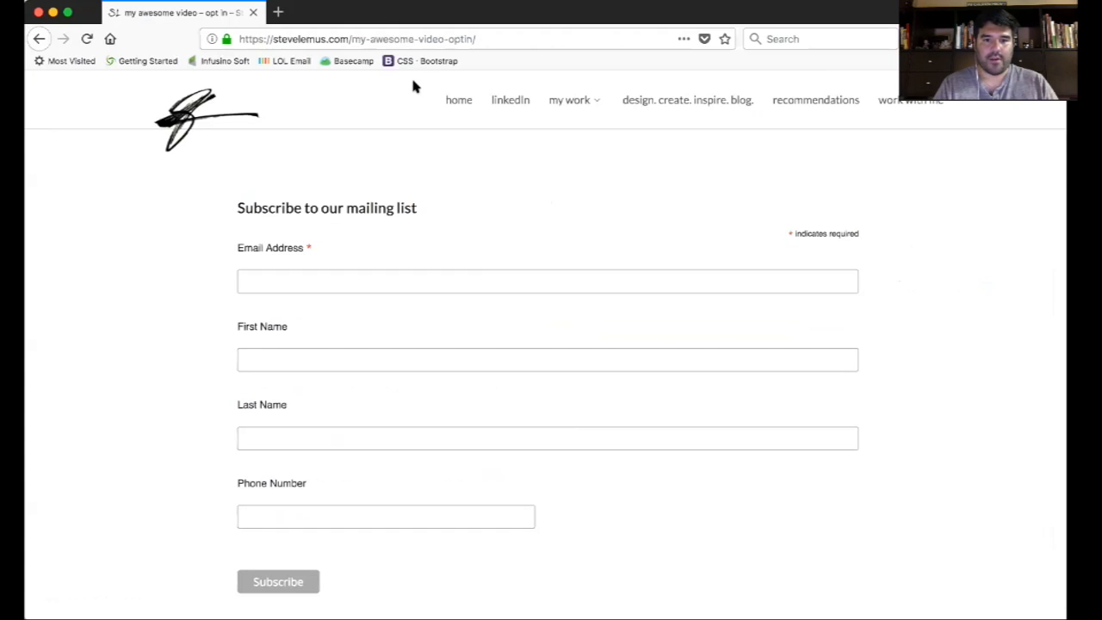
- Reload the opt-in page and enter a test email address in the signup form
key(super+r)
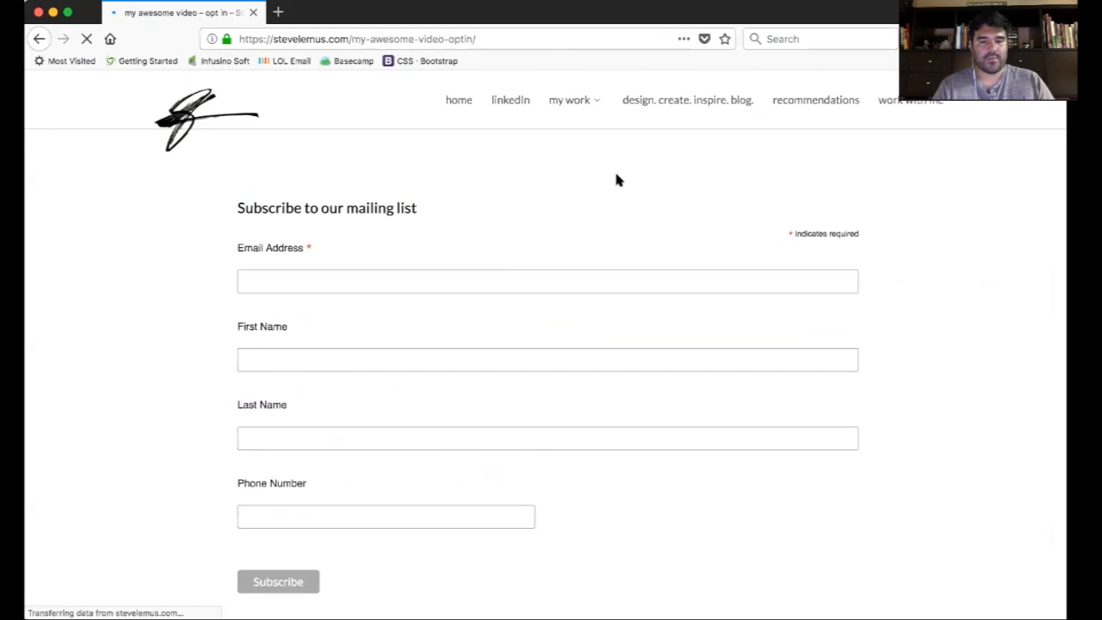
click(462, 263)
text(steve)
key(BackSpace)
key(BackSpace)
key(BackSpace)
key(BackSpace)
key(BackSpace)
text(test)
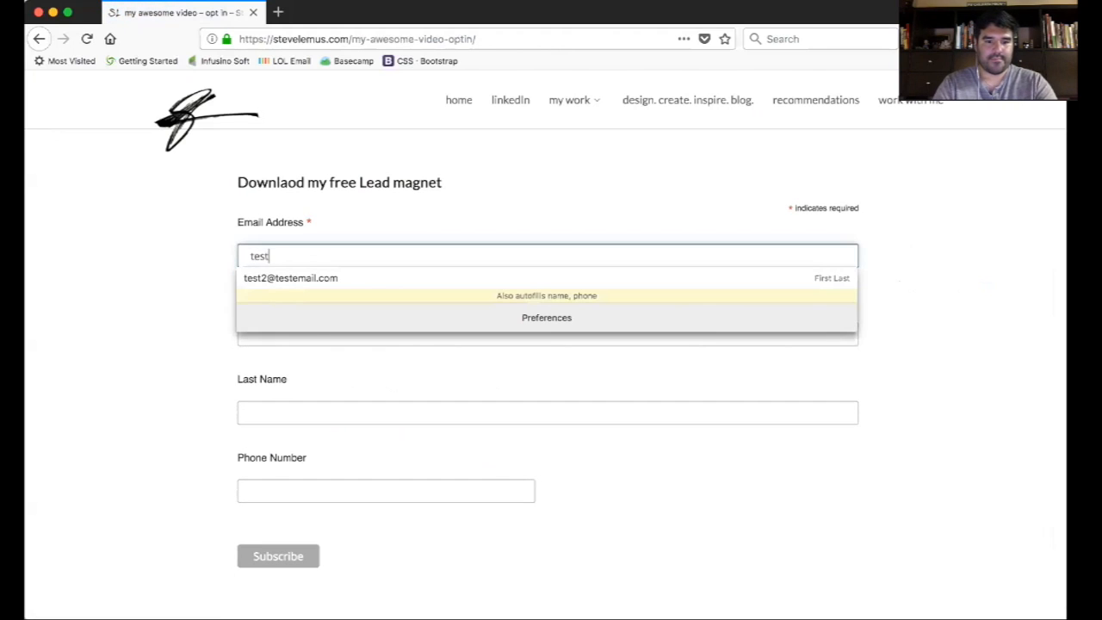
text(12)
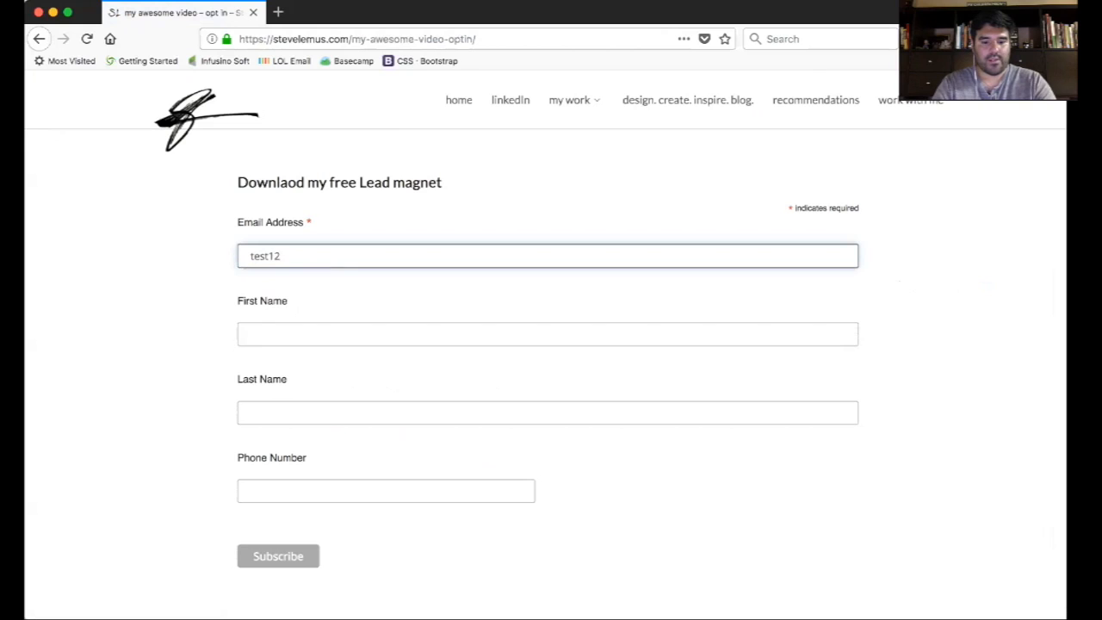
text(@myemail.com)
key(Tab)
- Fill 'First Name', 'Last Name' and a dummy phone number, then submit the test signup
text(Fist)
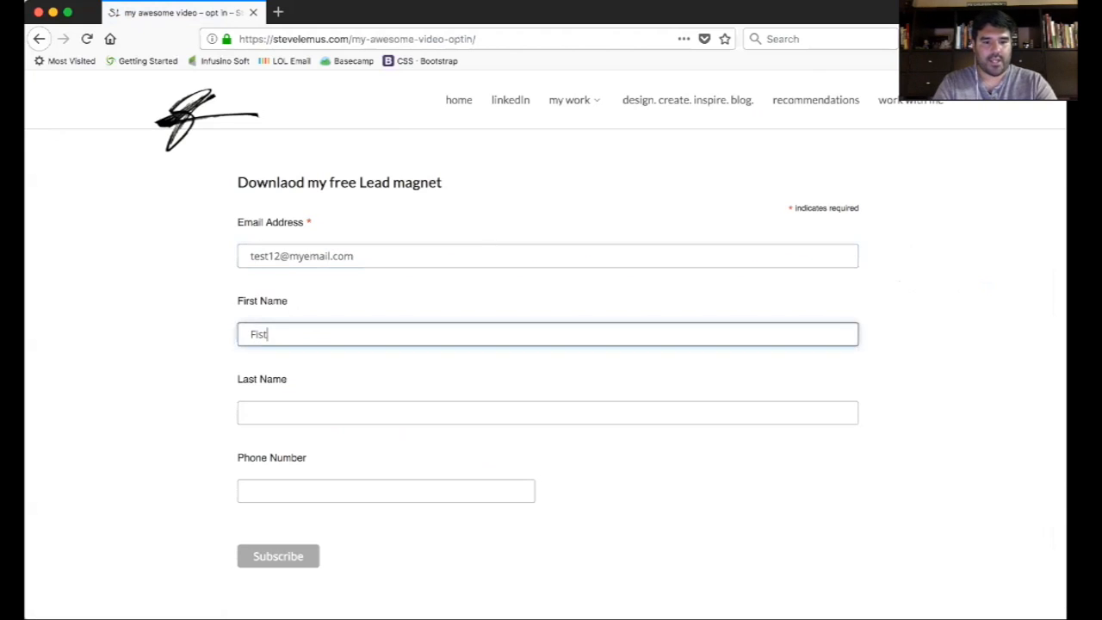
text(t)
key(BackSpace)
key(BackSpace)
text(rst Nam)
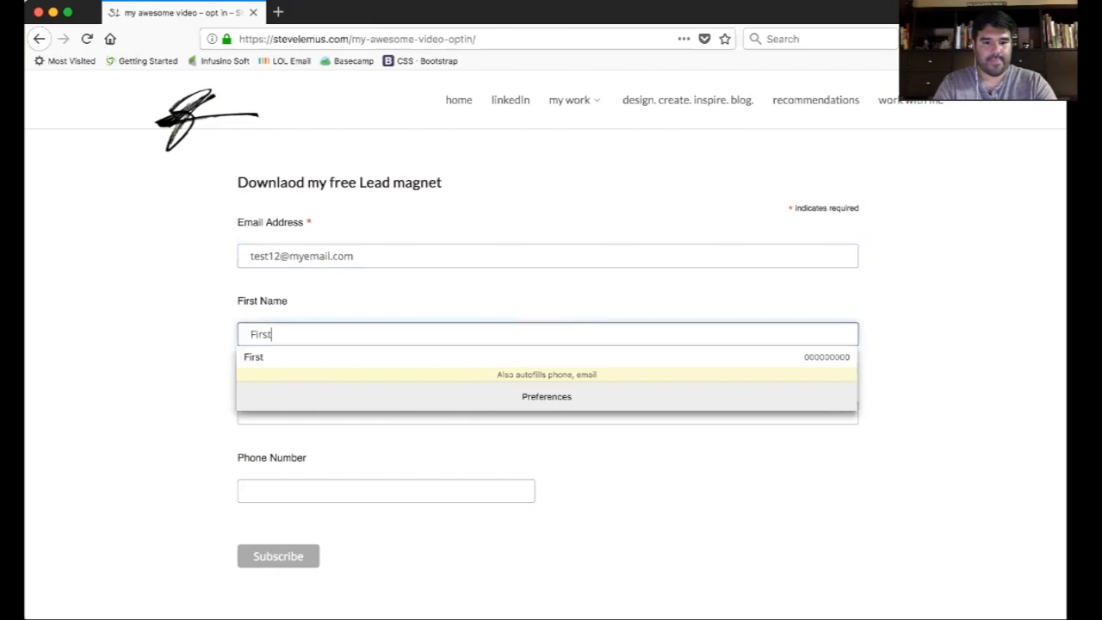
text(e)
key(Tab)
text(Last Name)
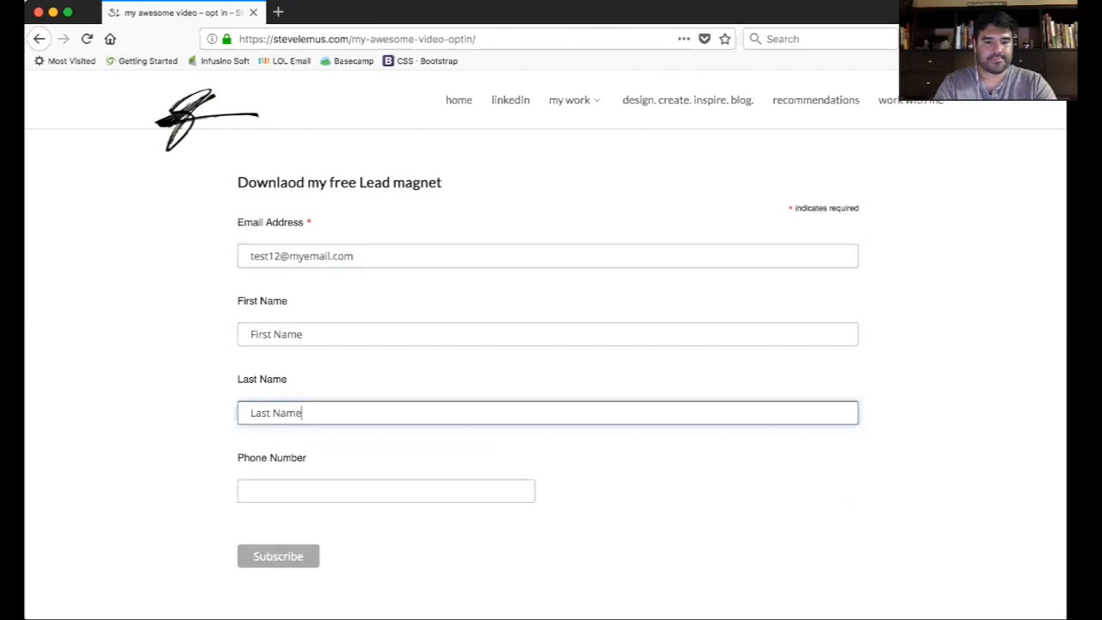
key(Tab)
text(000000000)
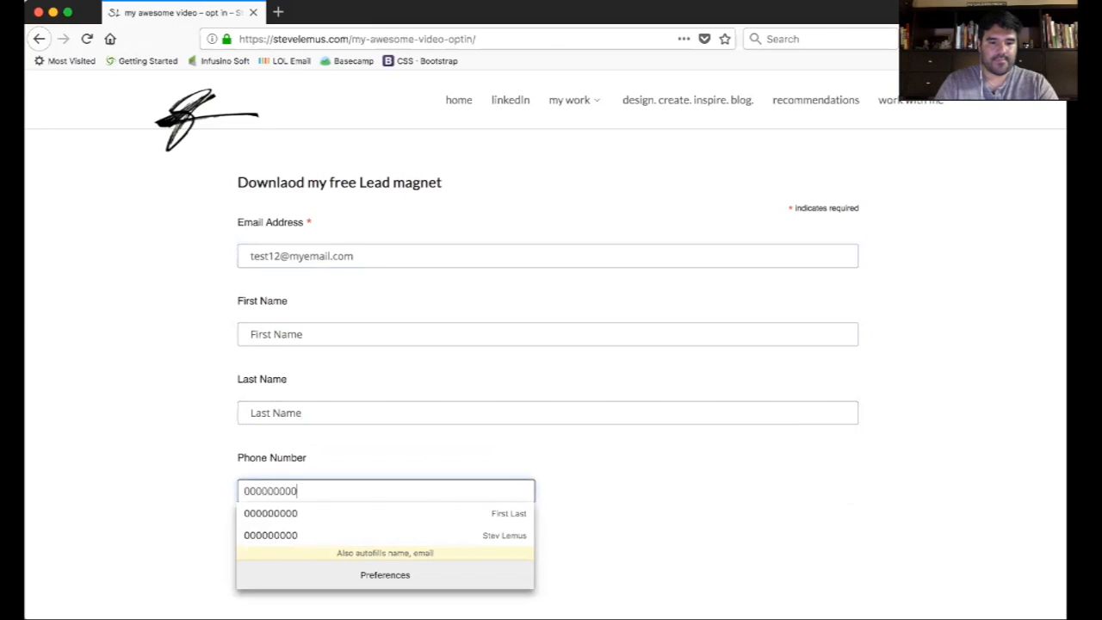
click(602, 441)
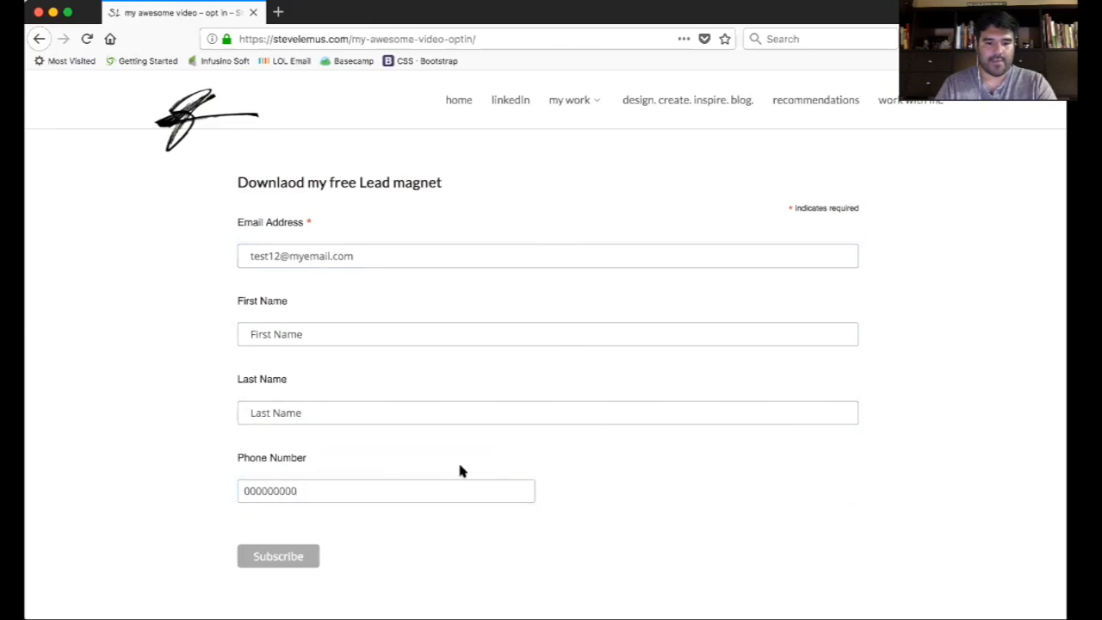
click(301, 557)
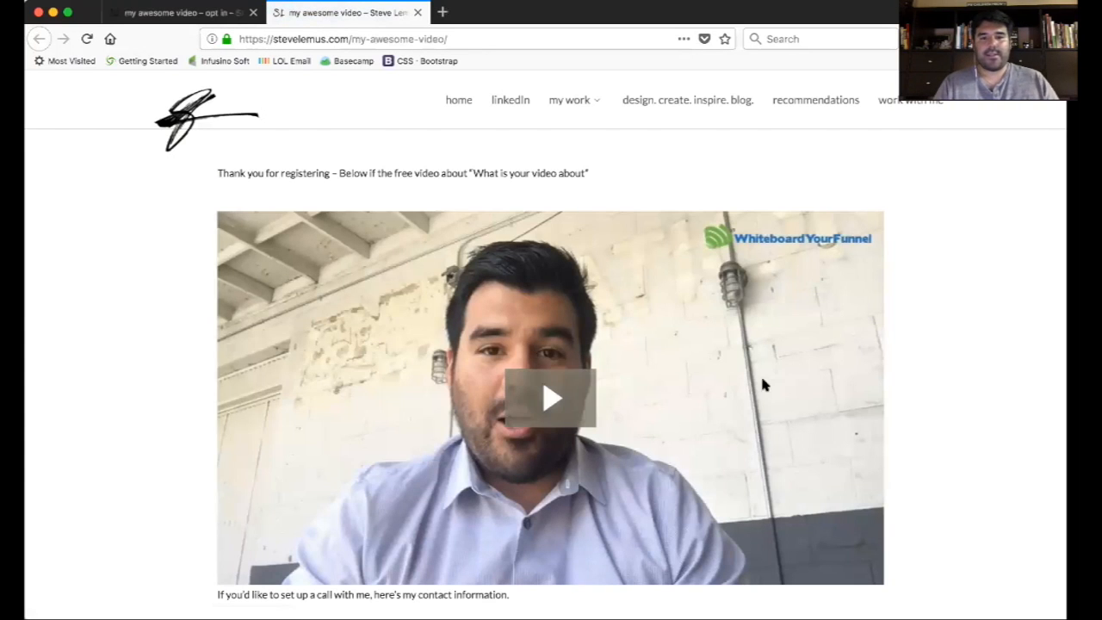
- Scroll through the thank-you page to check the free video appears
scroll(933, 366, down, 1)
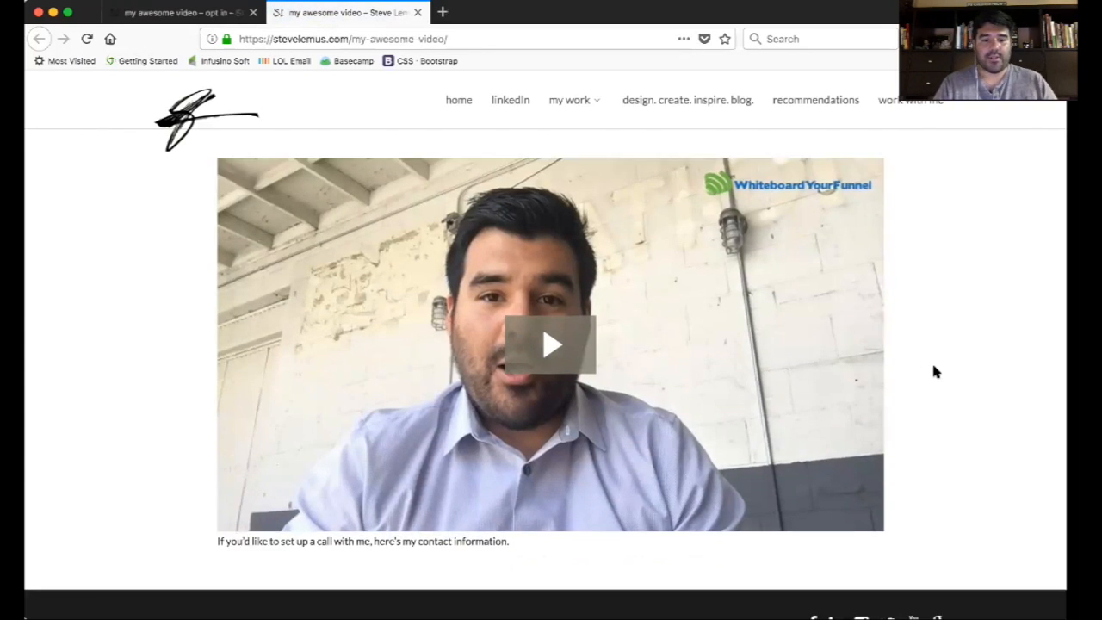
scroll(934, 366, up, 1)
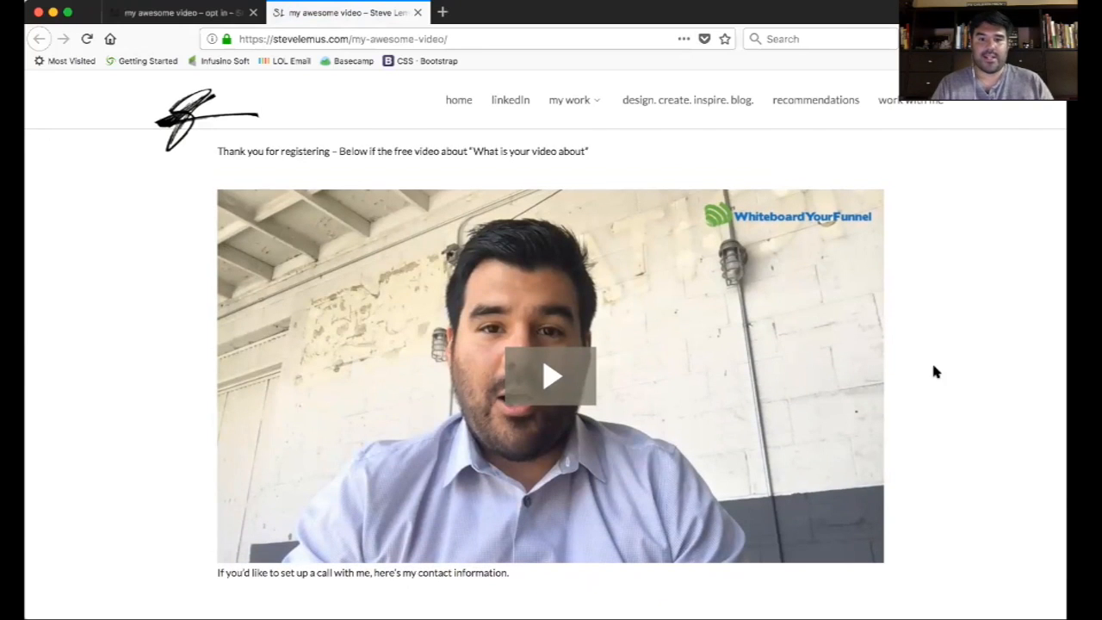
scroll(946, 341, down, 2)
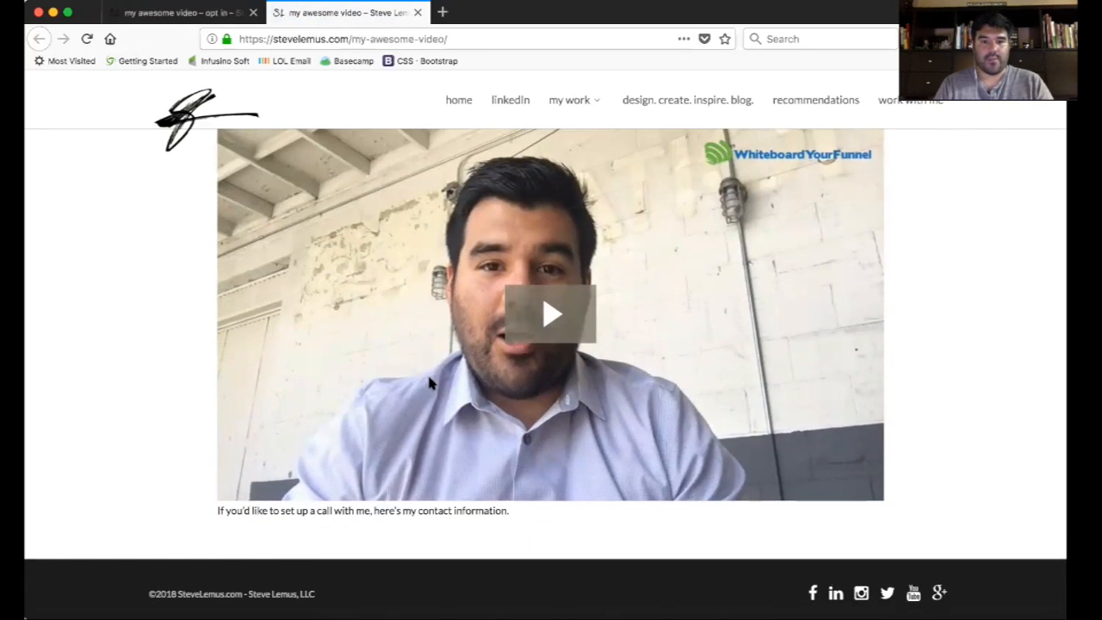
scroll(430, 383, down, 1)
scroll(430, 383, up, 2)
scroll(430, 383, up, 1)
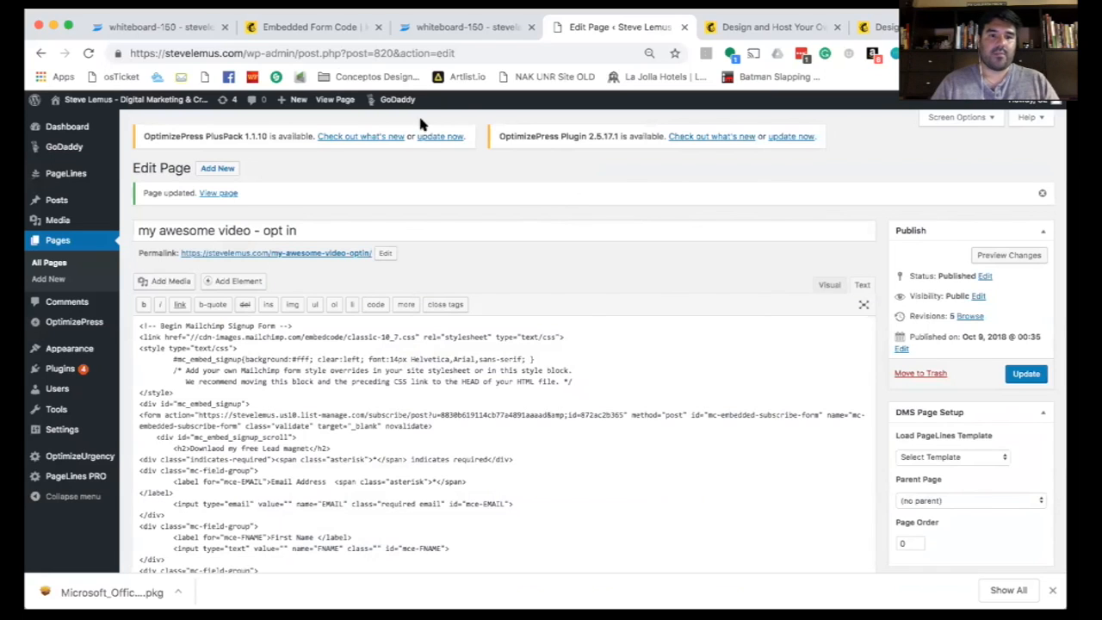
- Reopen the list's form builder and check the Confirmation thank you page redirect URL
click(152, 27)
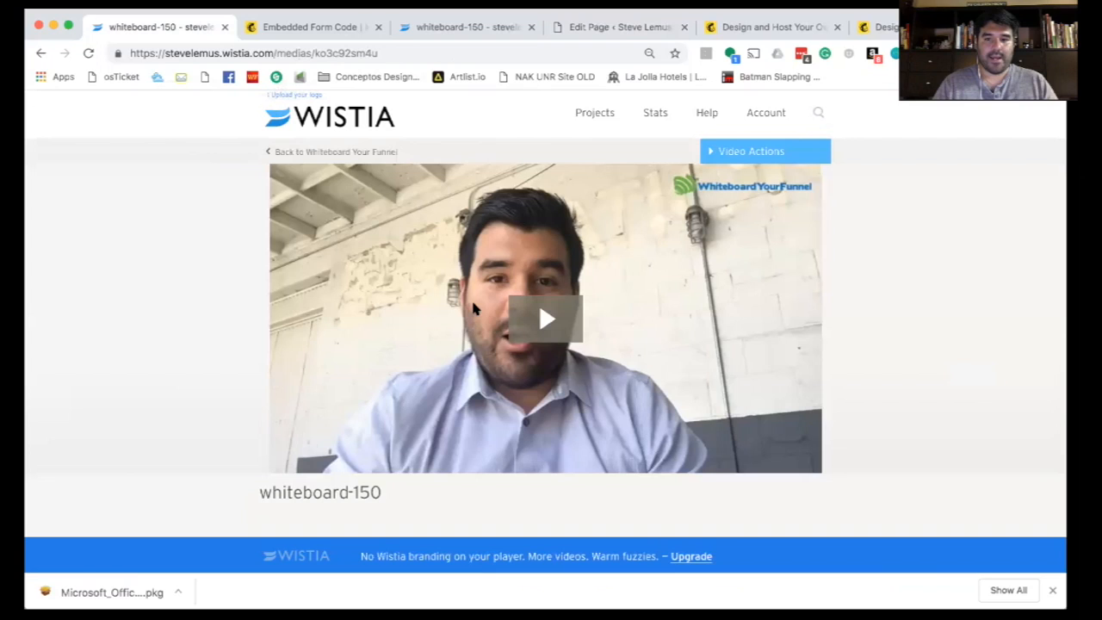
click(291, 27)
scroll(594, 408, up, 5)
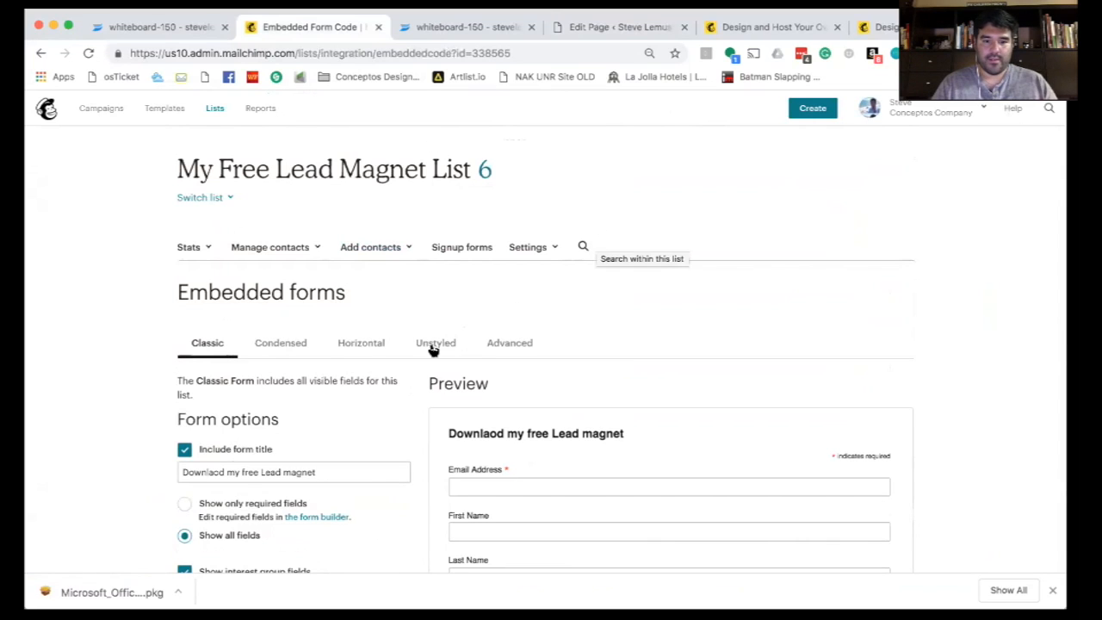
click(465, 247)
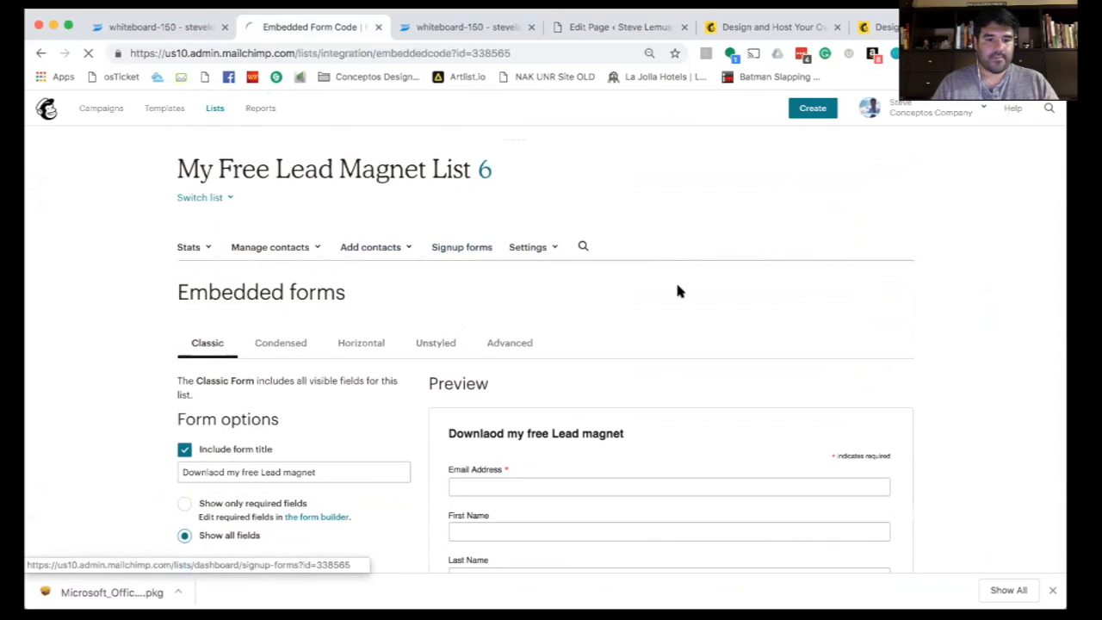
click(878, 309)
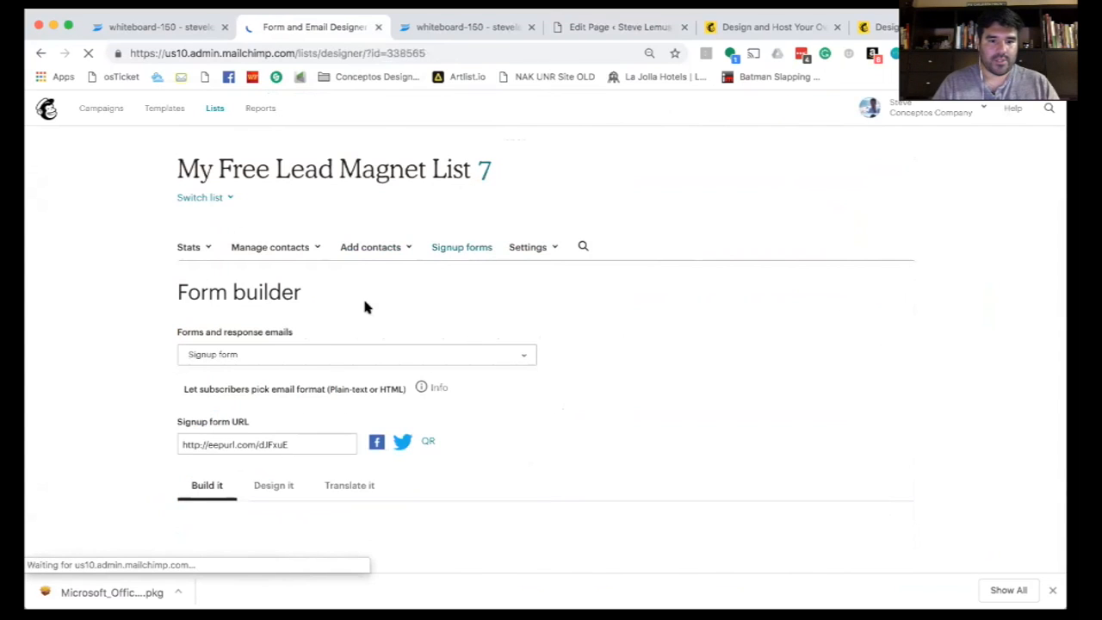
click(352, 348)
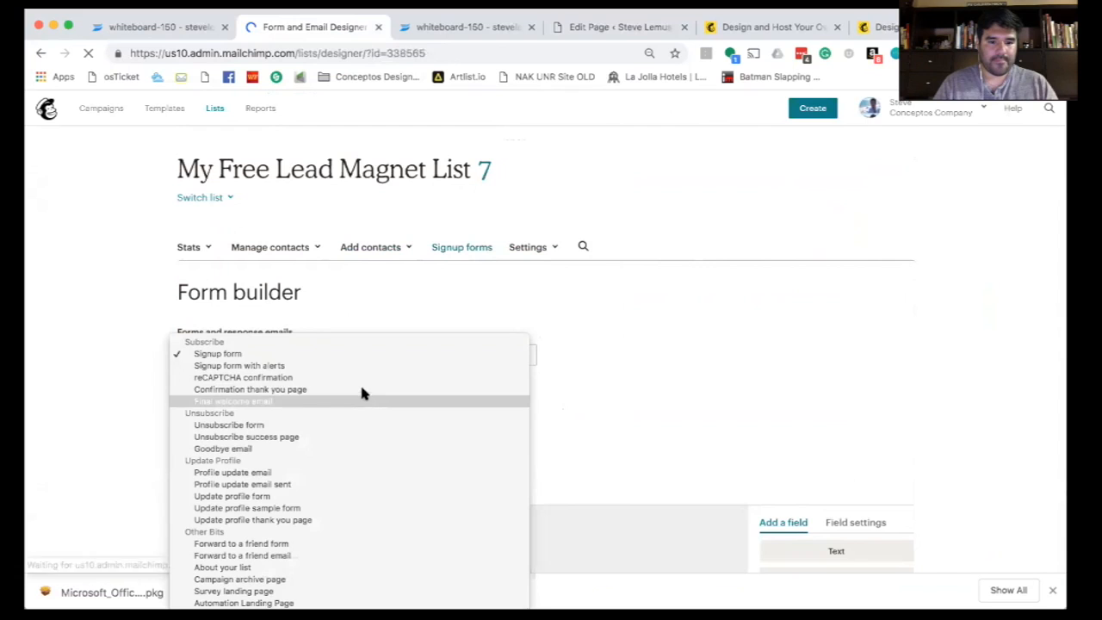
click(362, 393)
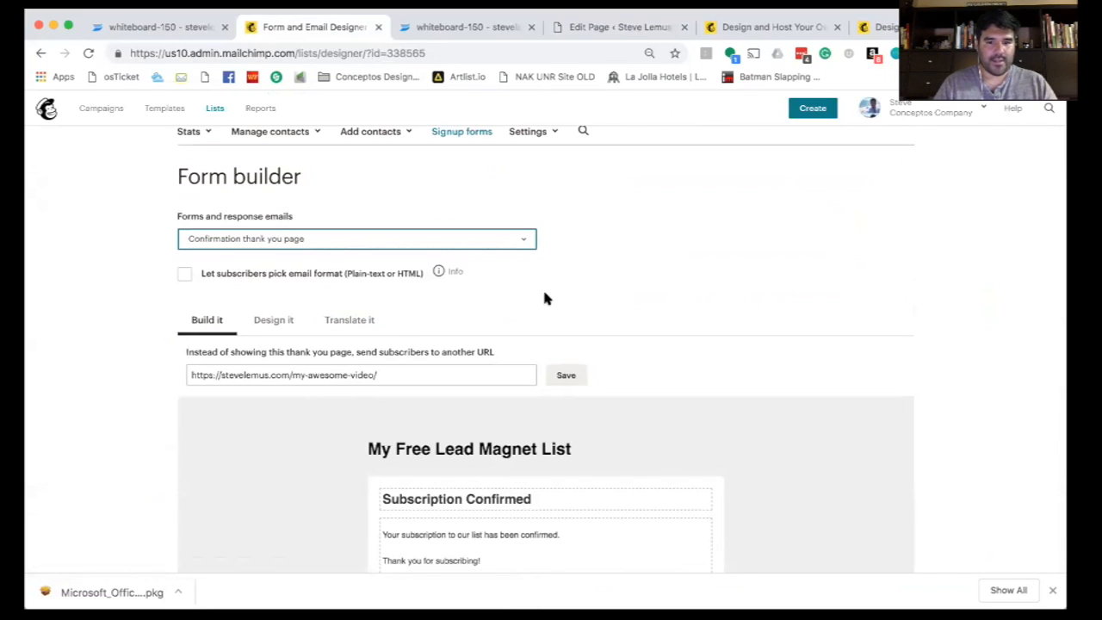
scroll(544, 297, up, 2)
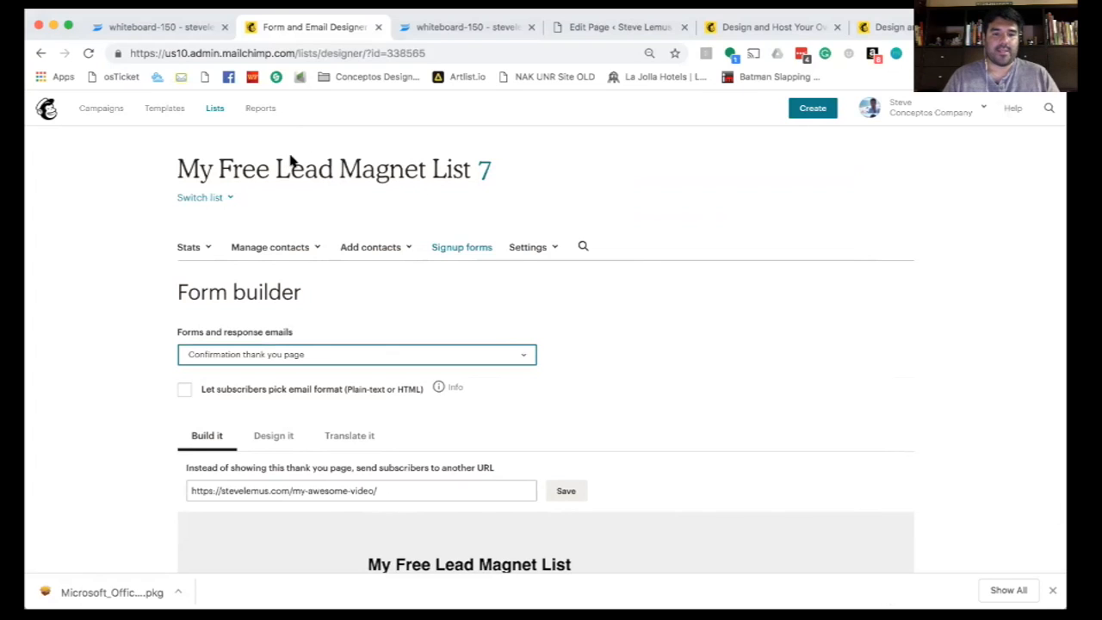
- Go to the Campaigns overview and begin creating a new campaign
click(214, 109)
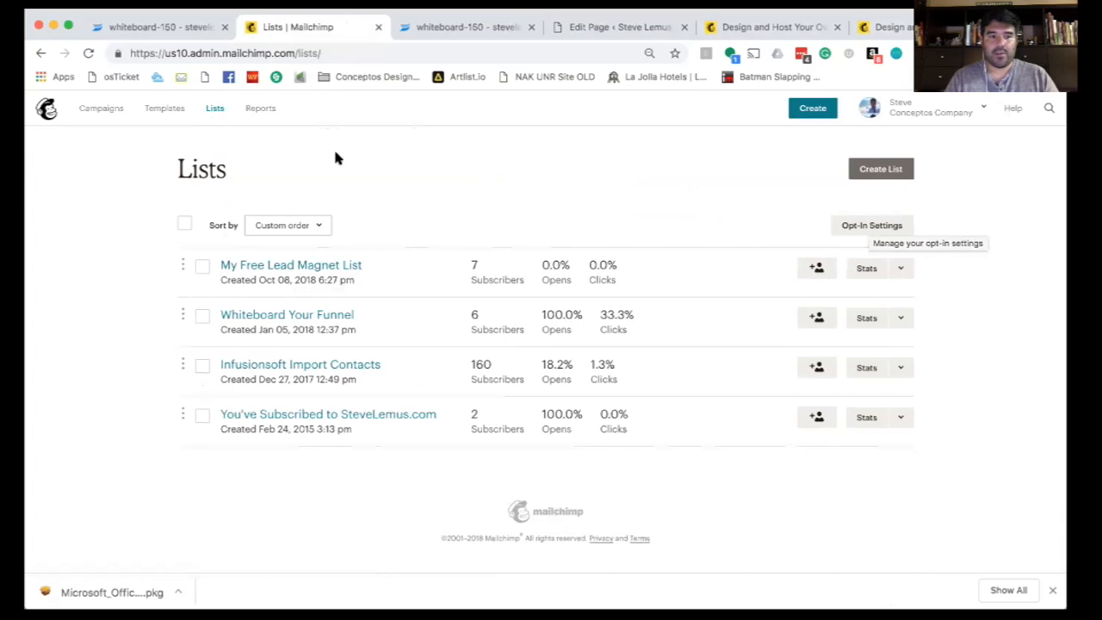
click(103, 109)
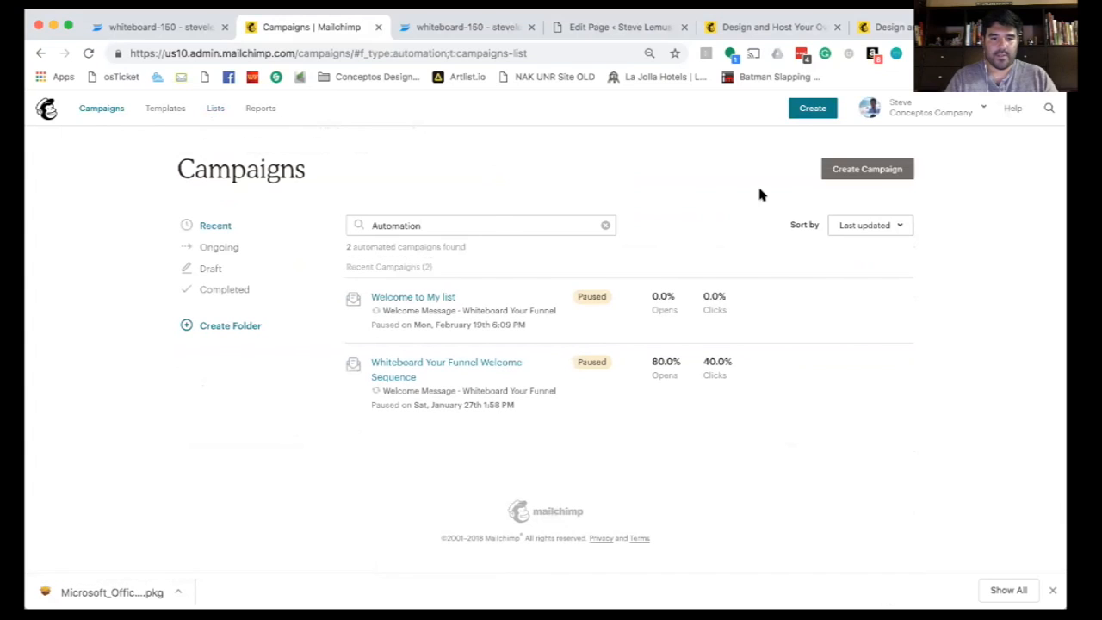
click(867, 168)
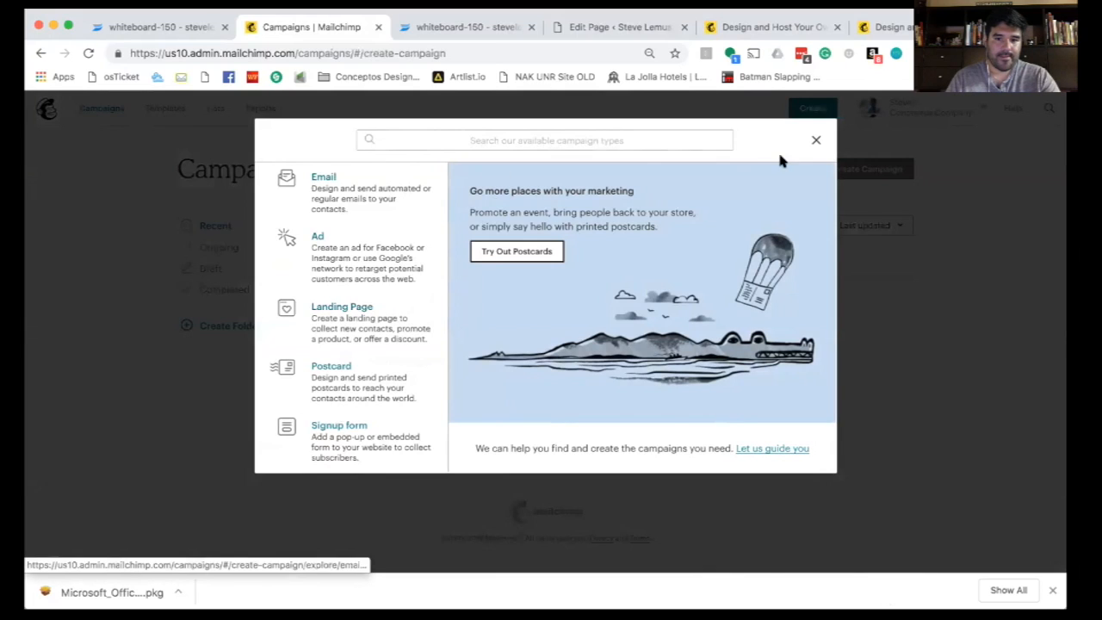
click(815, 140)
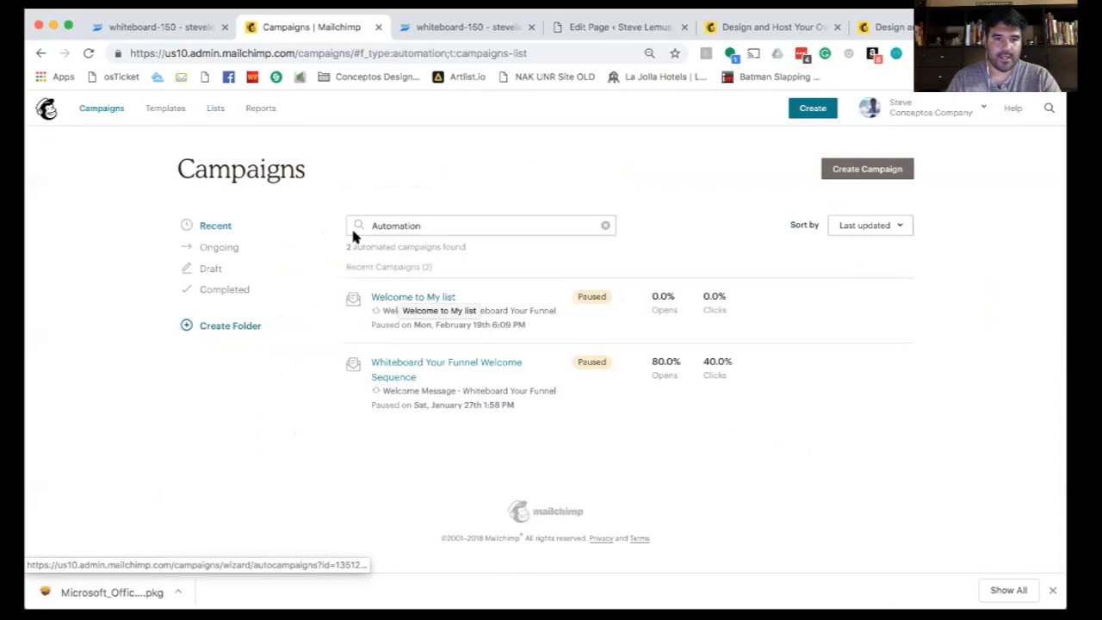
double_click(391, 227)
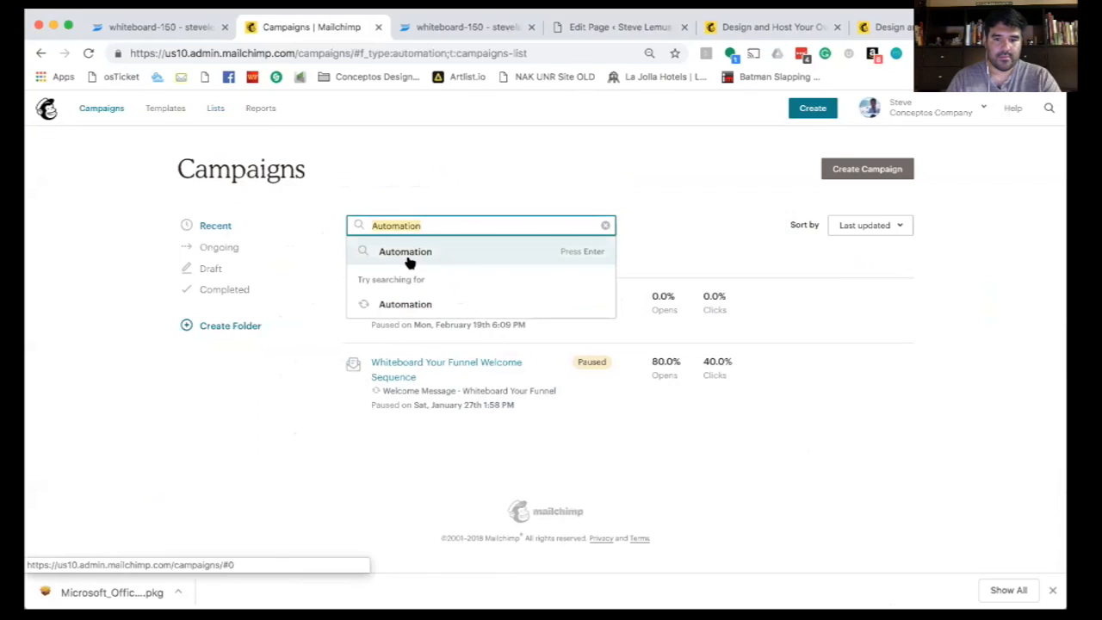
click(508, 183)
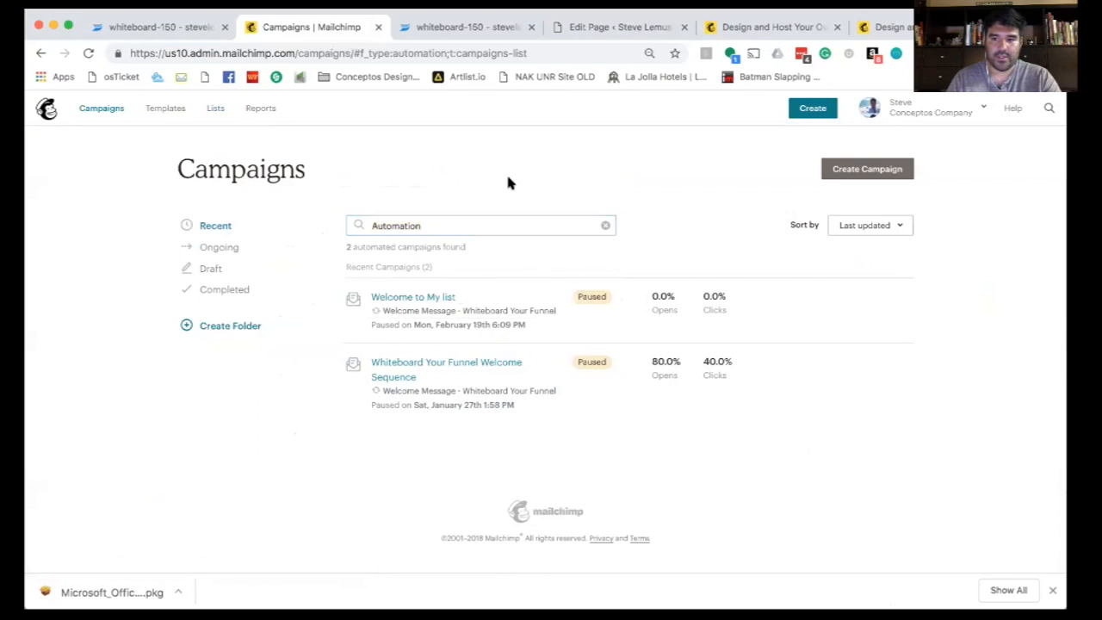
click(832, 175)
- Start an automated 'Welcome new subscribers' email targeting My Free Lead Magnet List
click(344, 186)
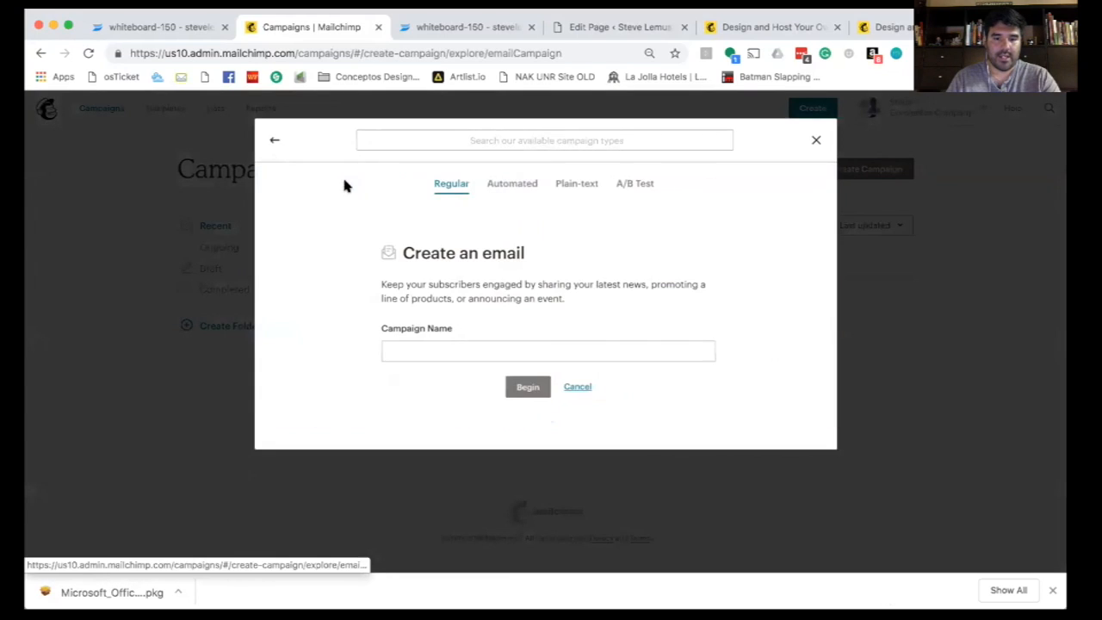
click(516, 184)
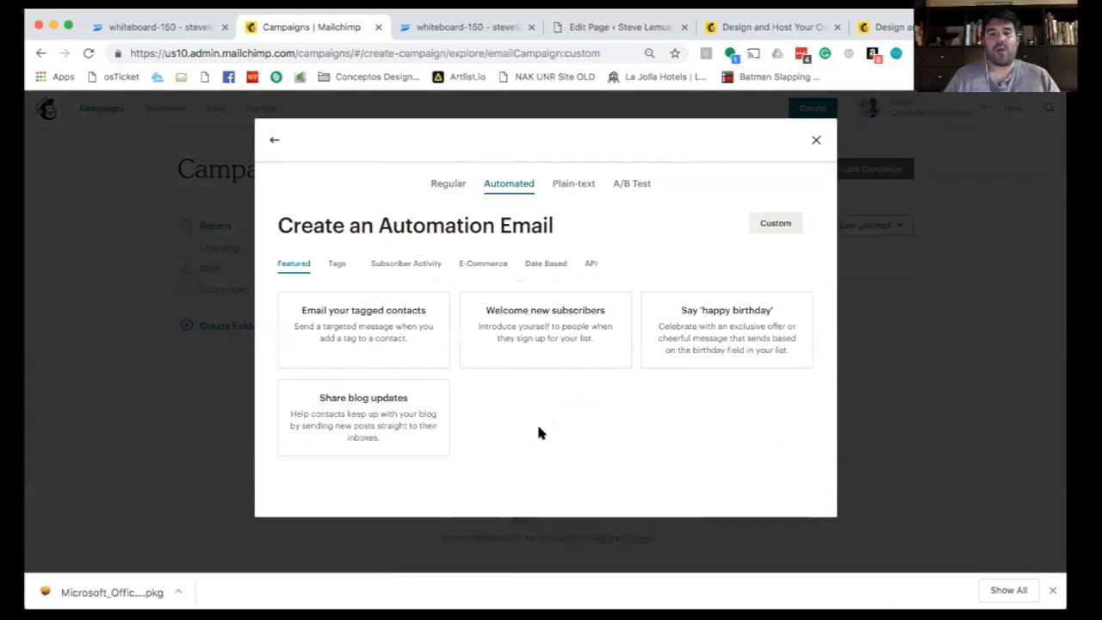
click(522, 318)
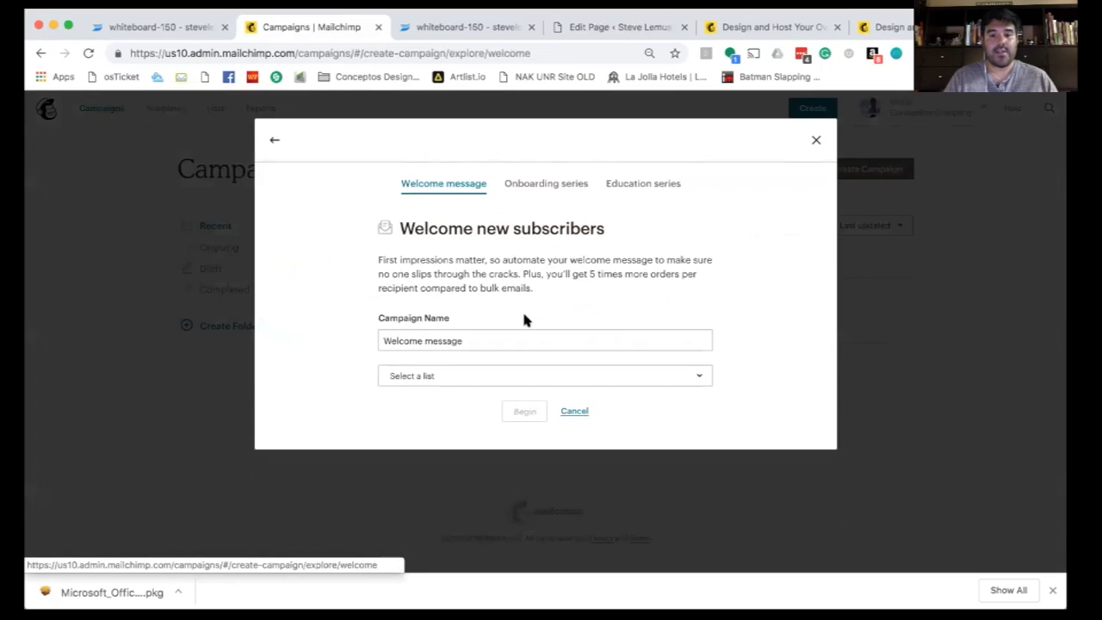
click(445, 376)
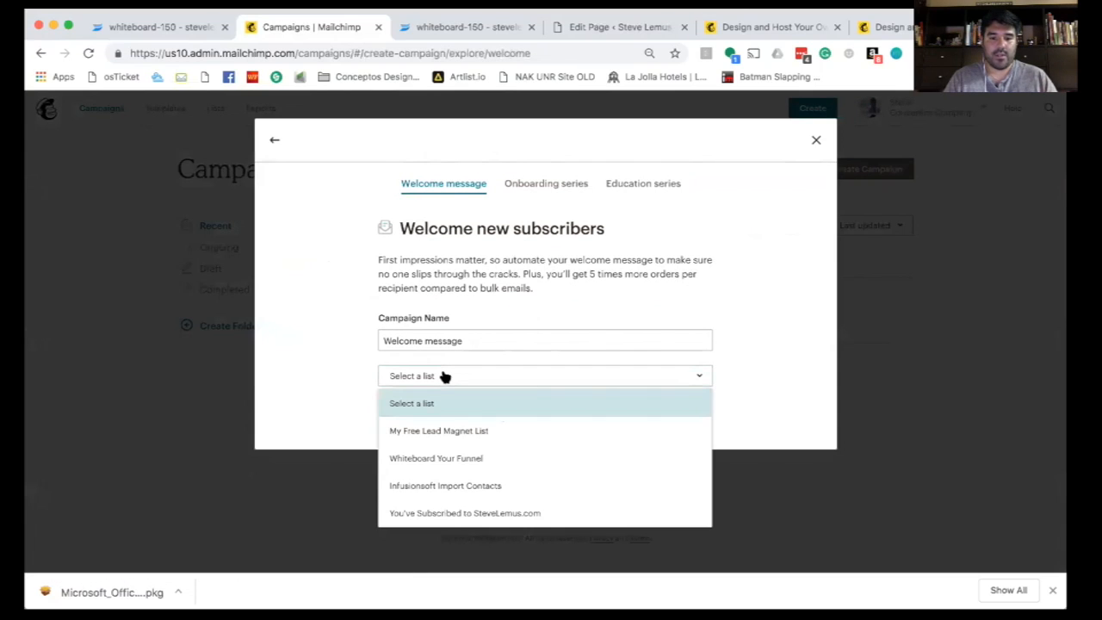
click(447, 431)
click(519, 412)
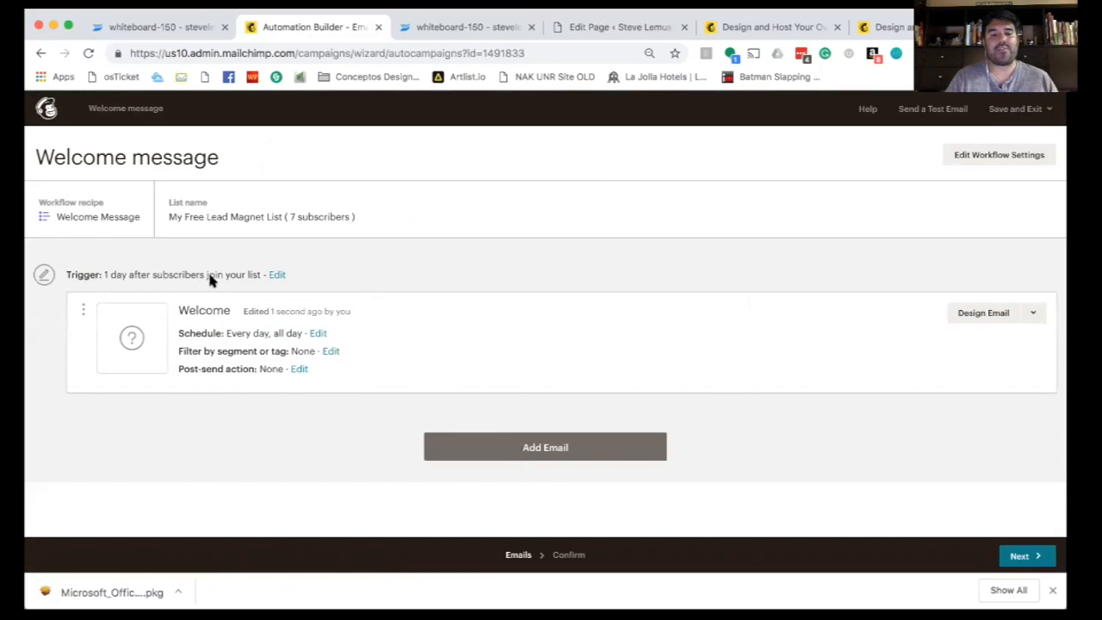
- Change the welcome trigger delay to immediately and include imported subscribers
click(276, 275)
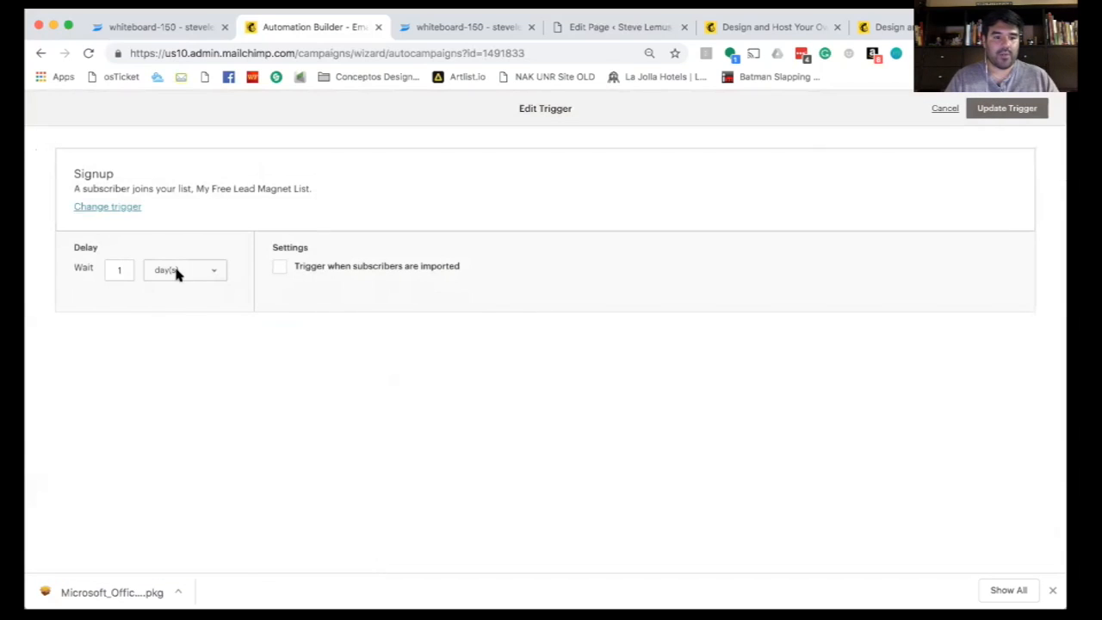
click(117, 272)
click(172, 270)
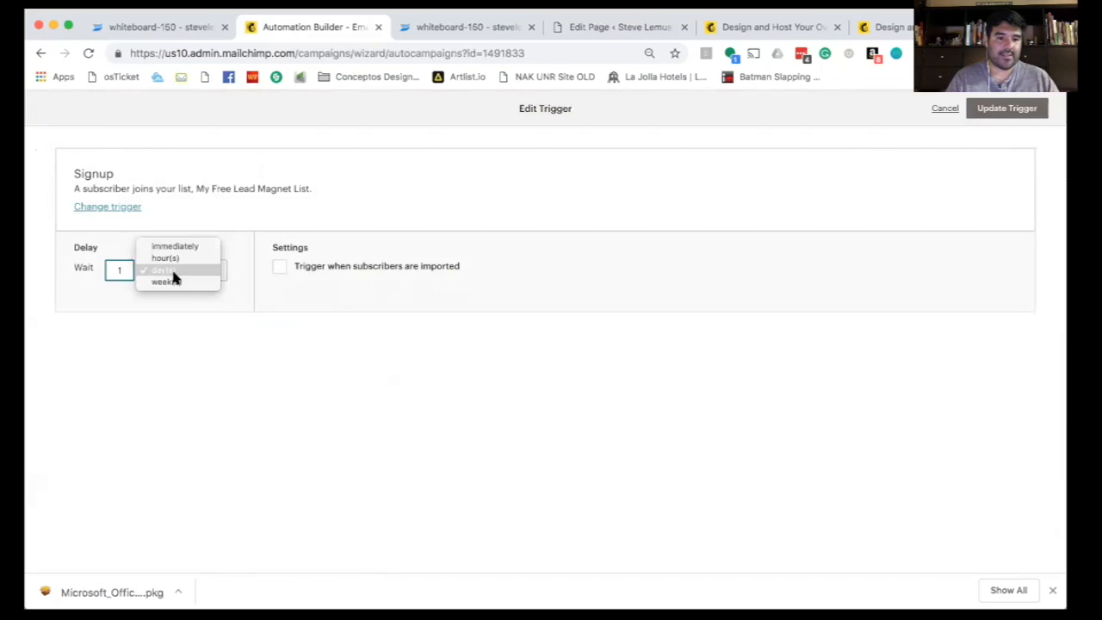
click(176, 247)
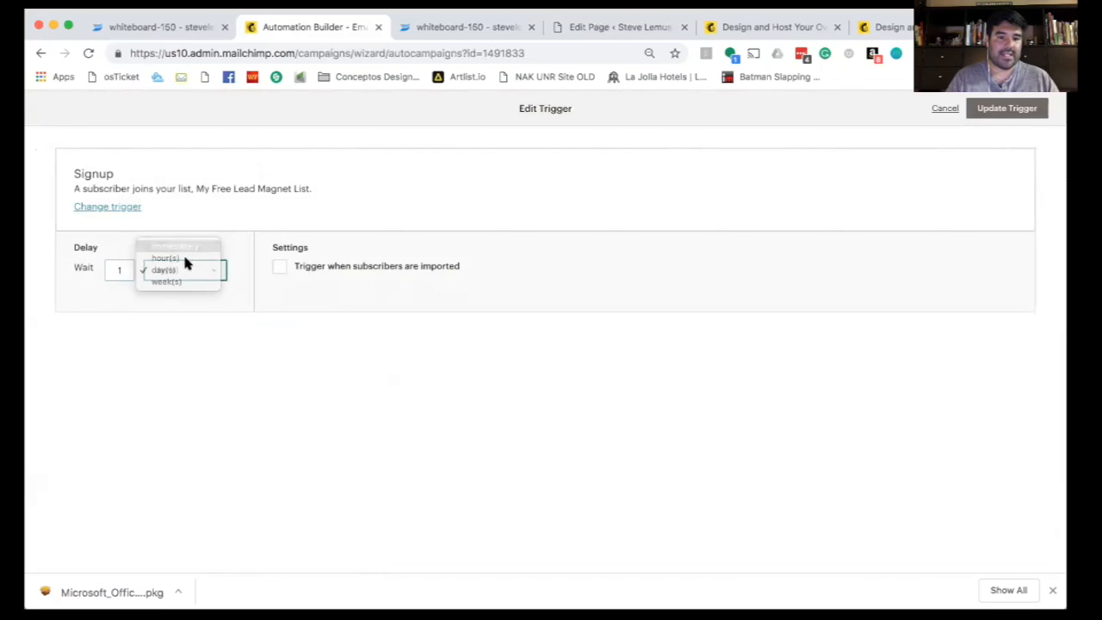
click(241, 282)
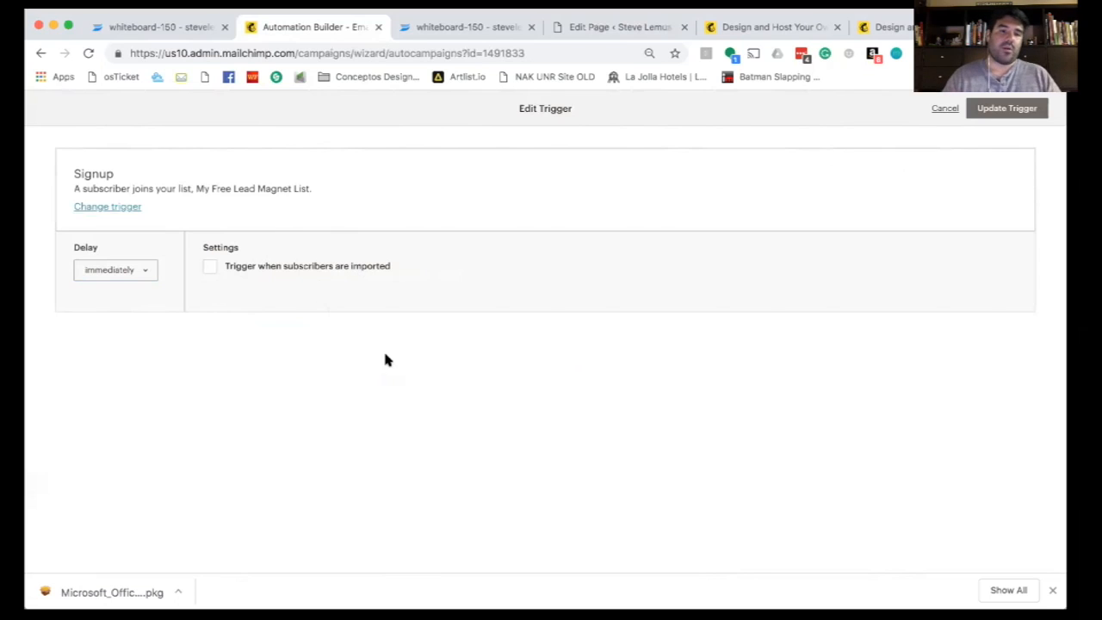
click(207, 267)
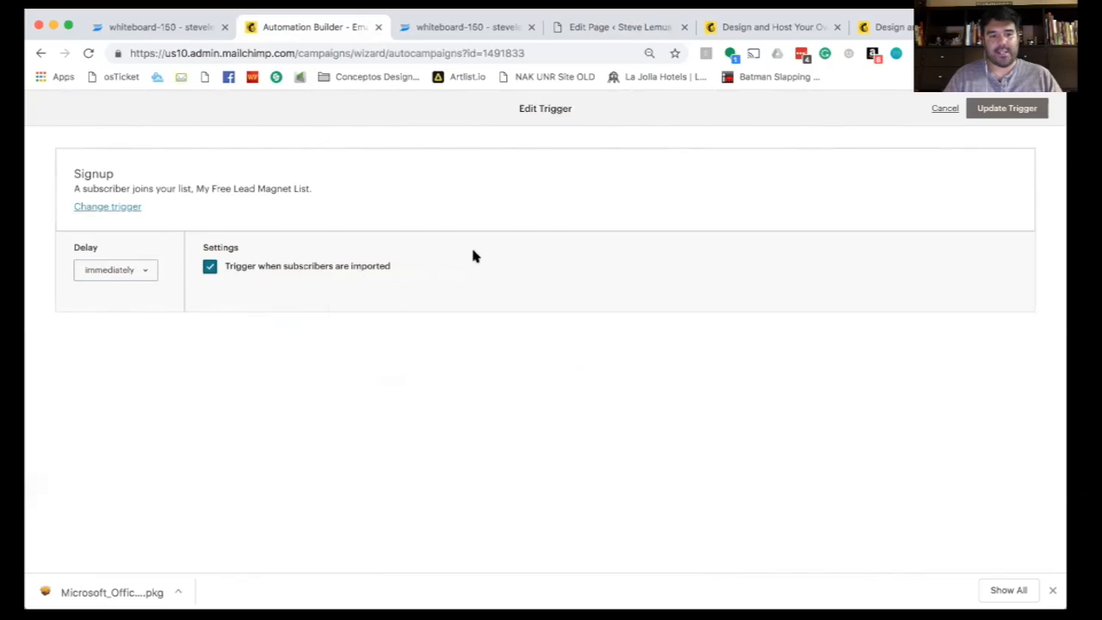
click(987, 113)
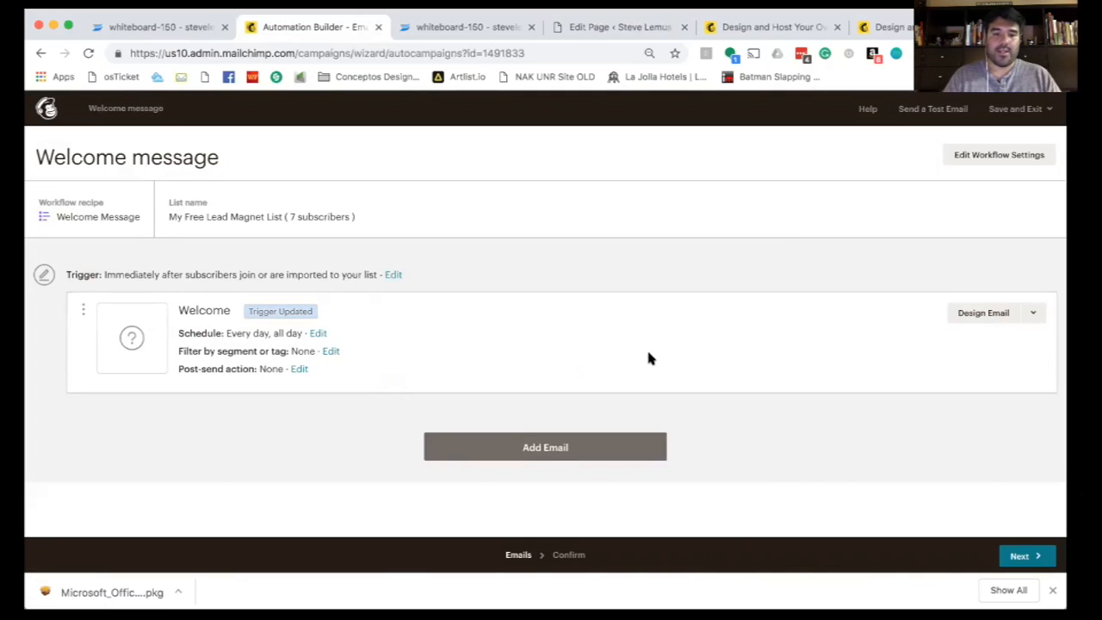
- Open the email setup and rename the welcome email to 'This is for my…'
click(975, 317)
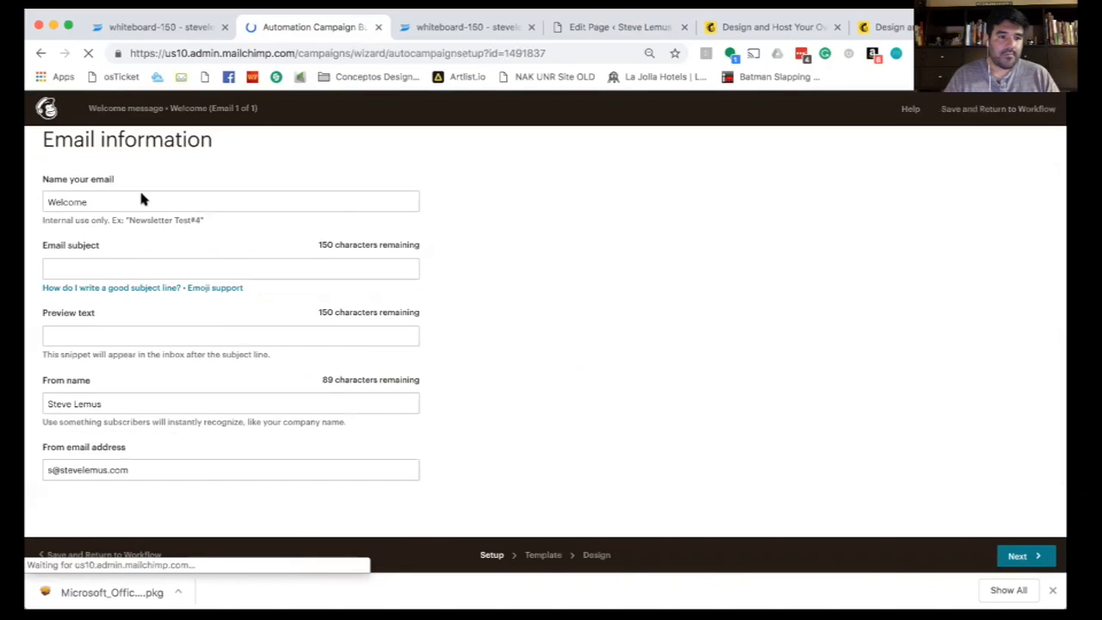
click(92, 201)
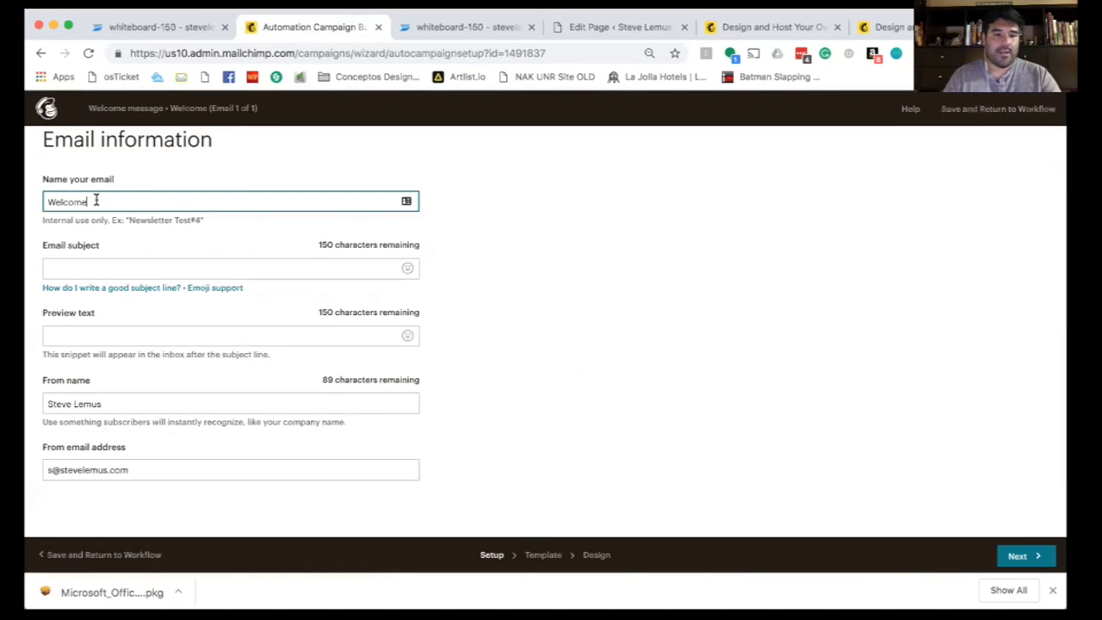
double_click(96, 200)
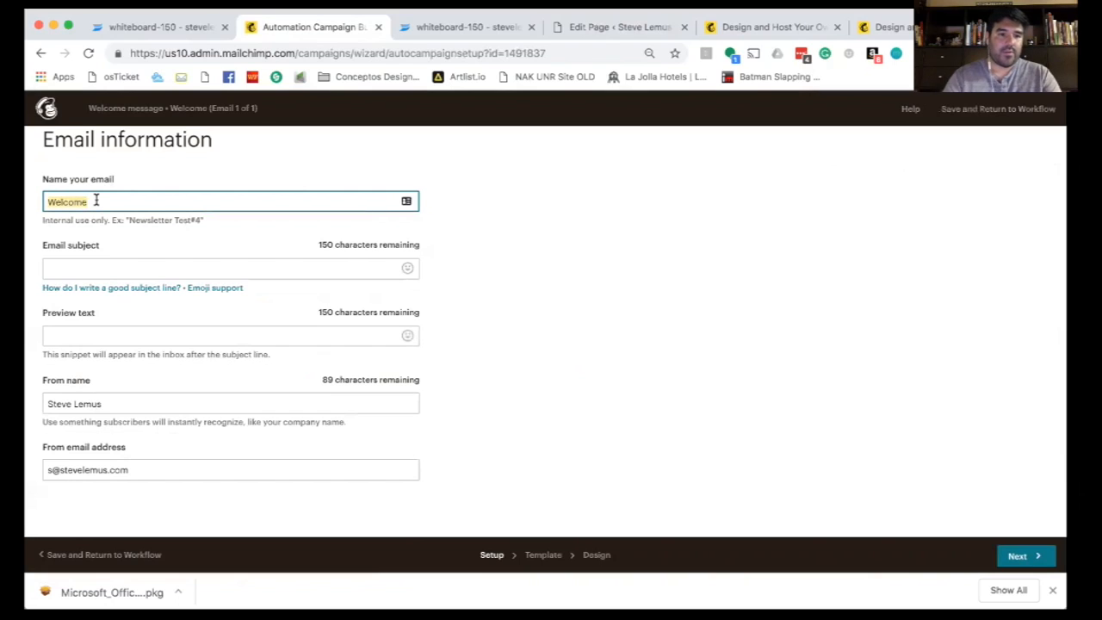
text(F)
text(This)
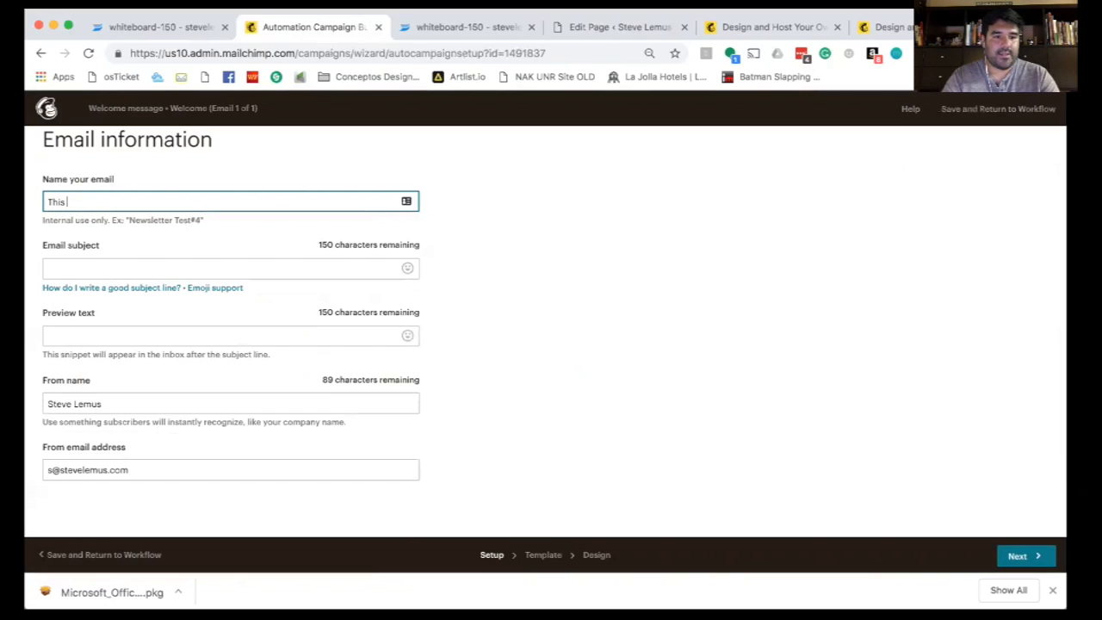
triple_click(81, 202)
text(This is a welcome email for my free lead magnet)
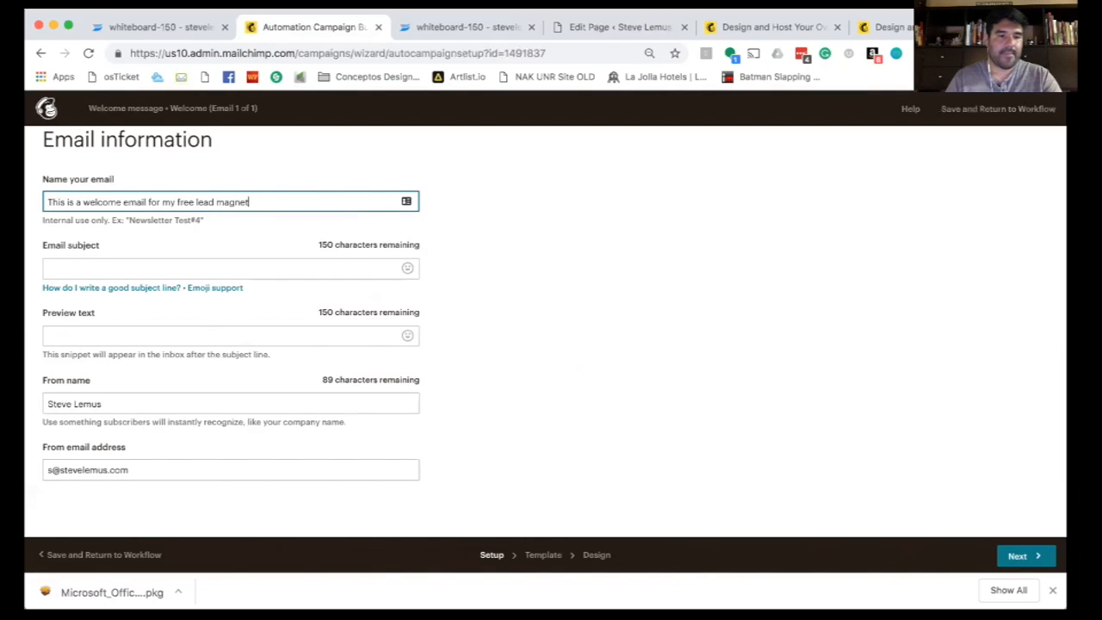
- Enter subject 'Your free lead magnet is ready' and preview text 'Click now to view', then continue
click(136, 264)
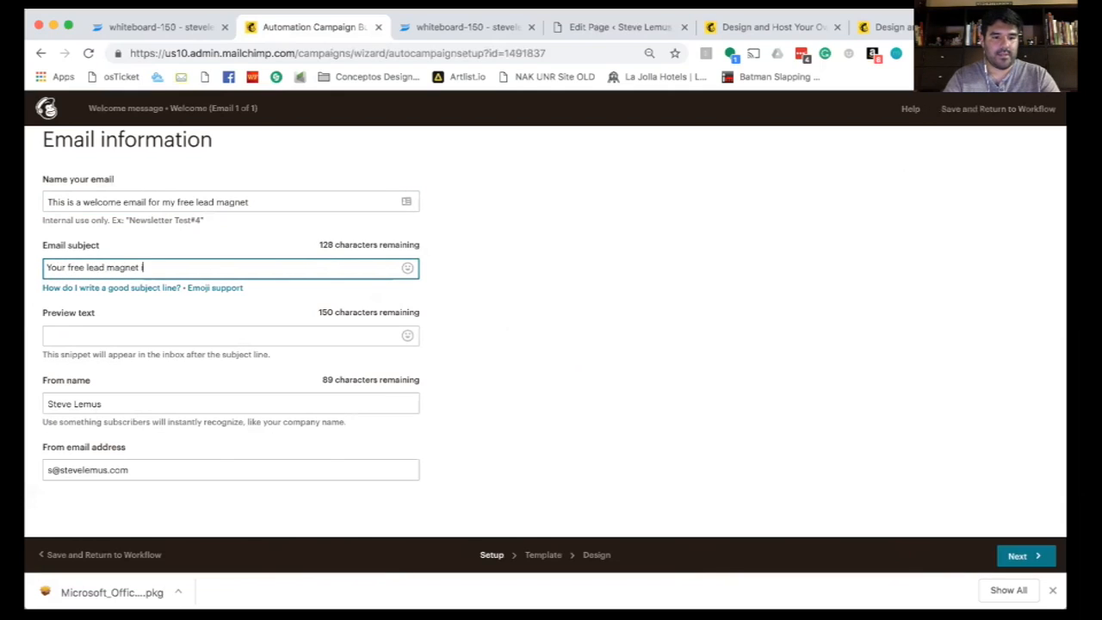
key(Tab)
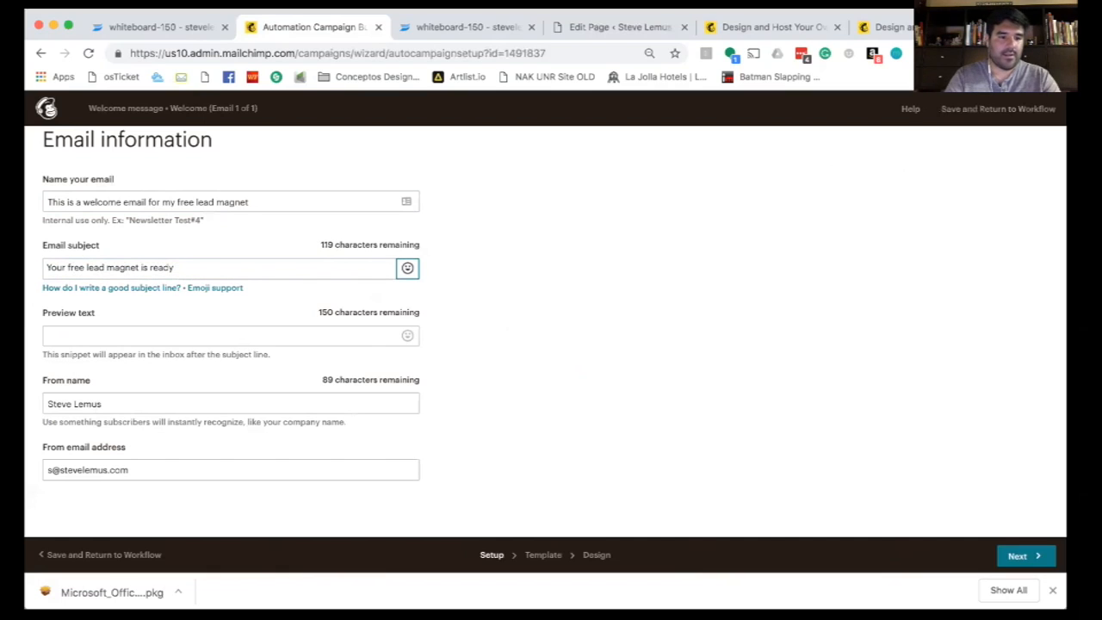
click(113, 332)
text(Click now to view my free lead manget)
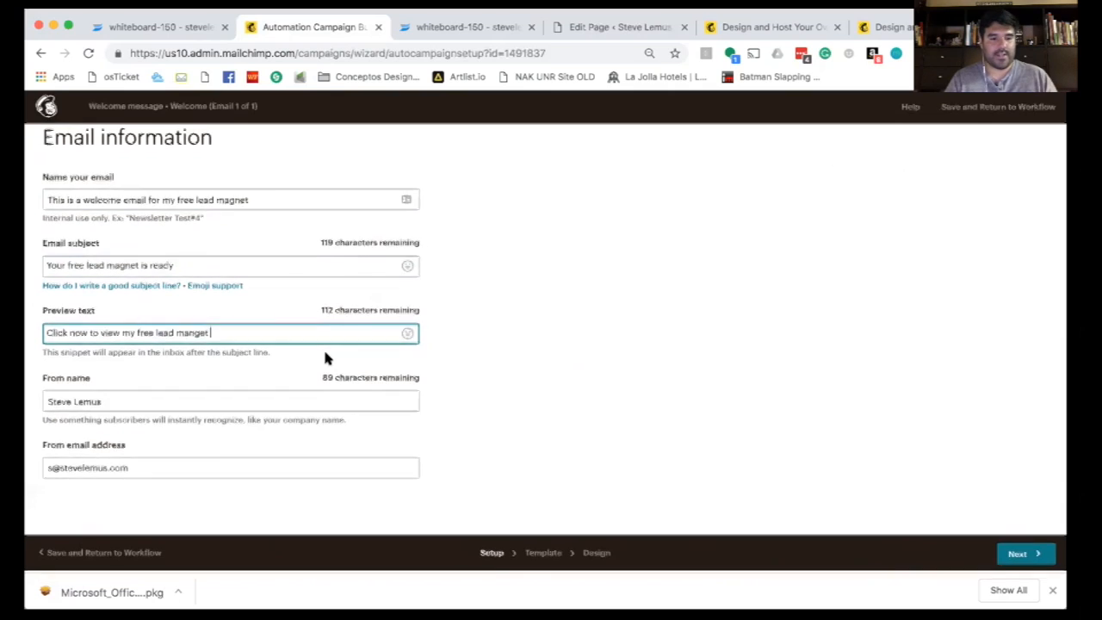
click(147, 405)
click(127, 468)
click(889, 489)
click(1020, 560)
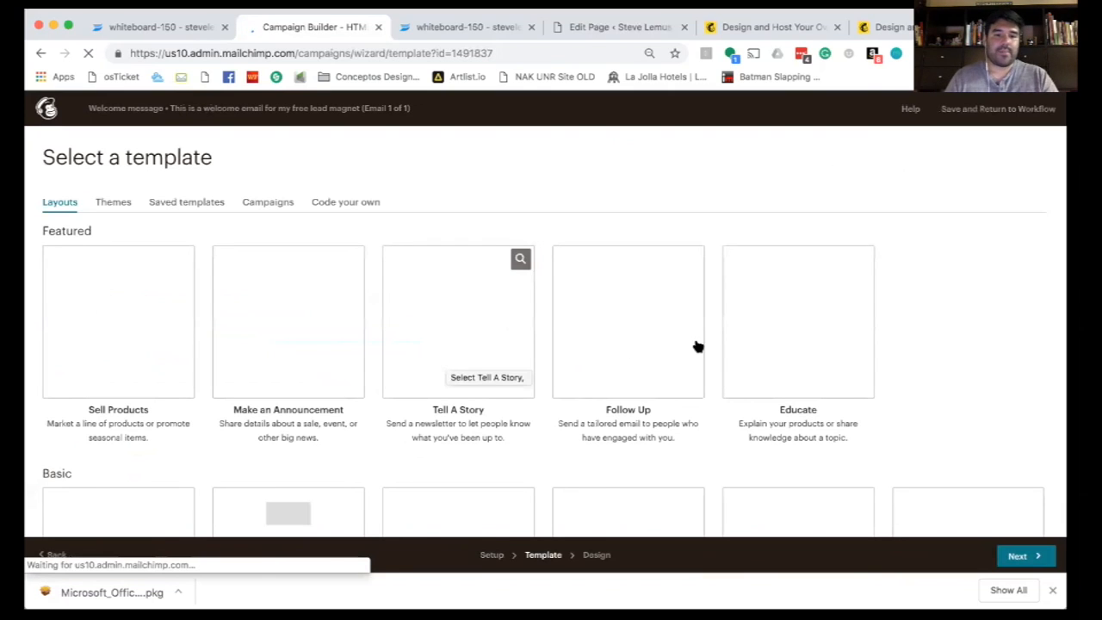
- Pick the Simple Text template from the Basic layouts for the welcome email
scroll(430, 322, down, 5)
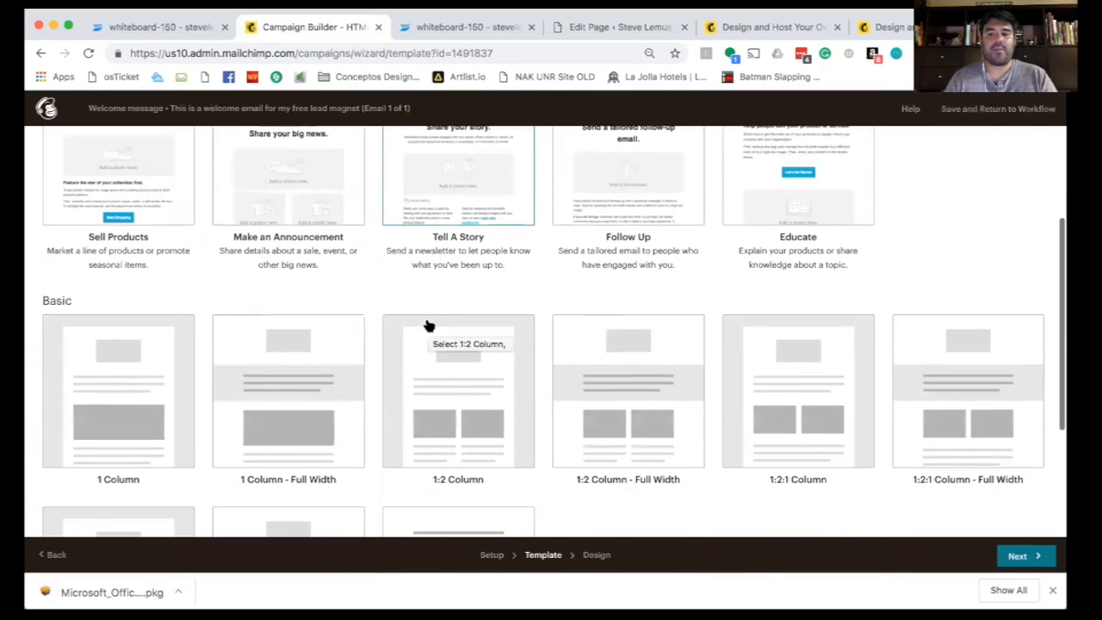
scroll(582, 376, down, 2)
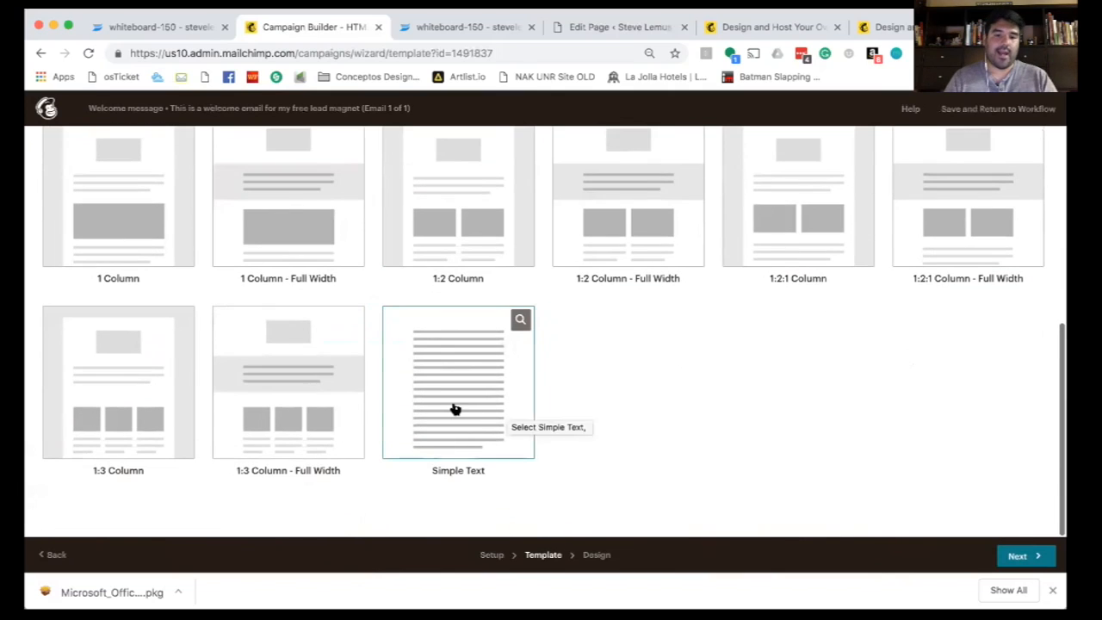
click(453, 408)
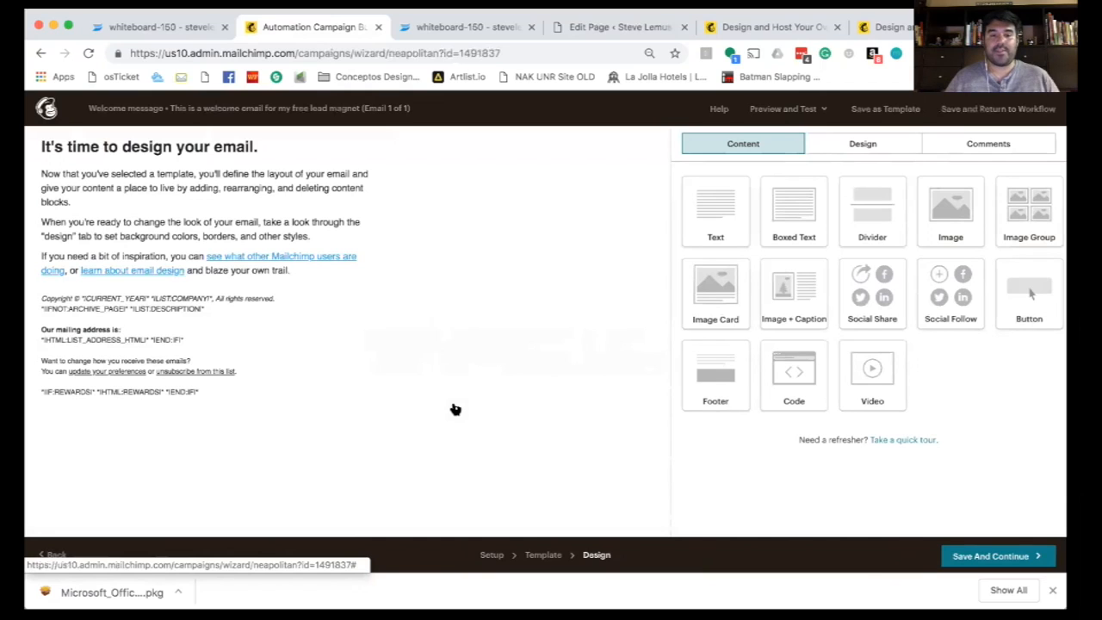
- Duplicate the welcome email's text block
mouse_move(208, 171)
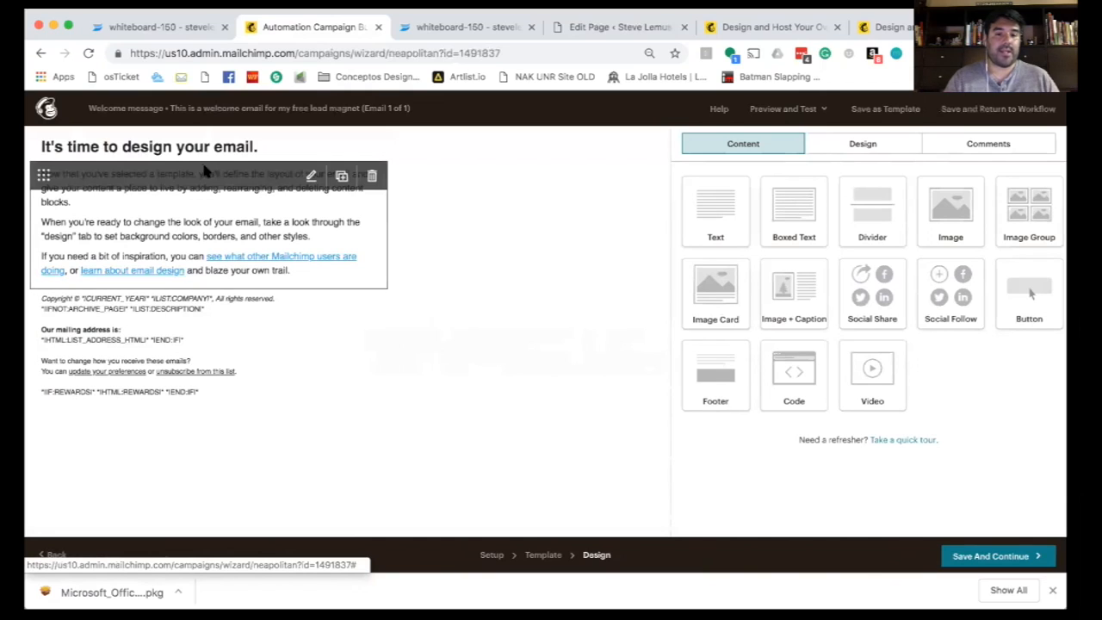
click(341, 177)
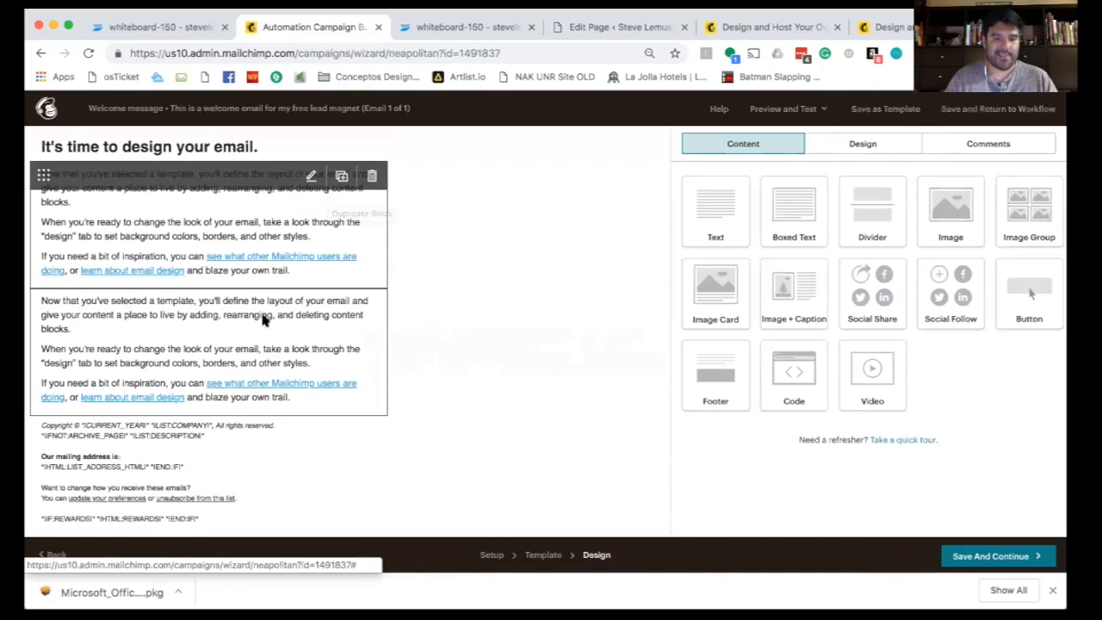
click(697, 521)
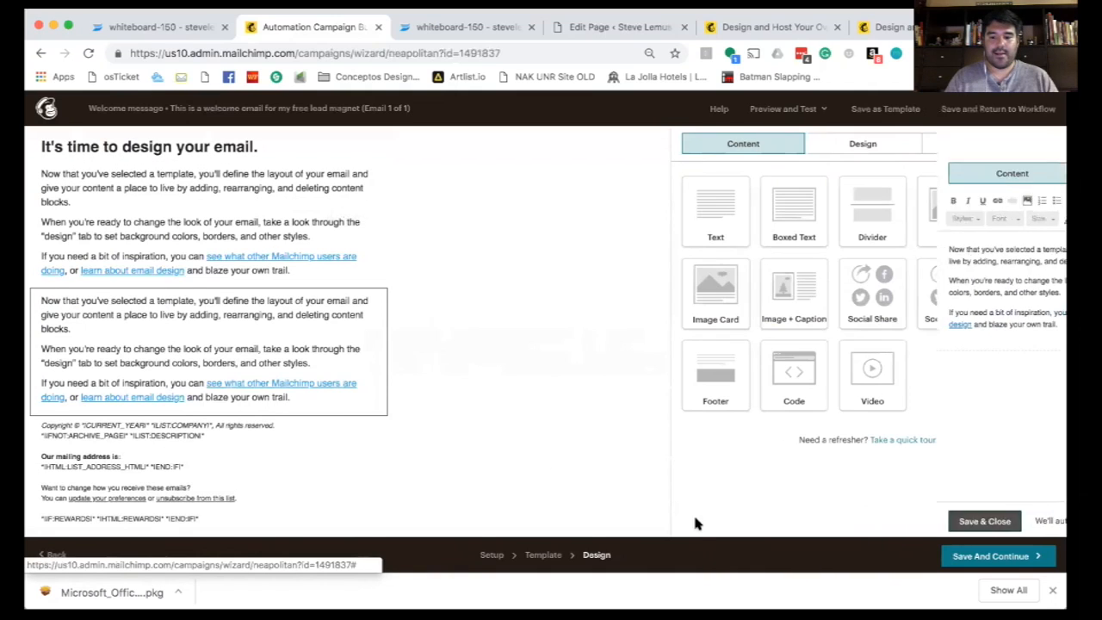
- Insert the video screenshot as an image block between the two text blocks
drag(949, 216, 204, 297)
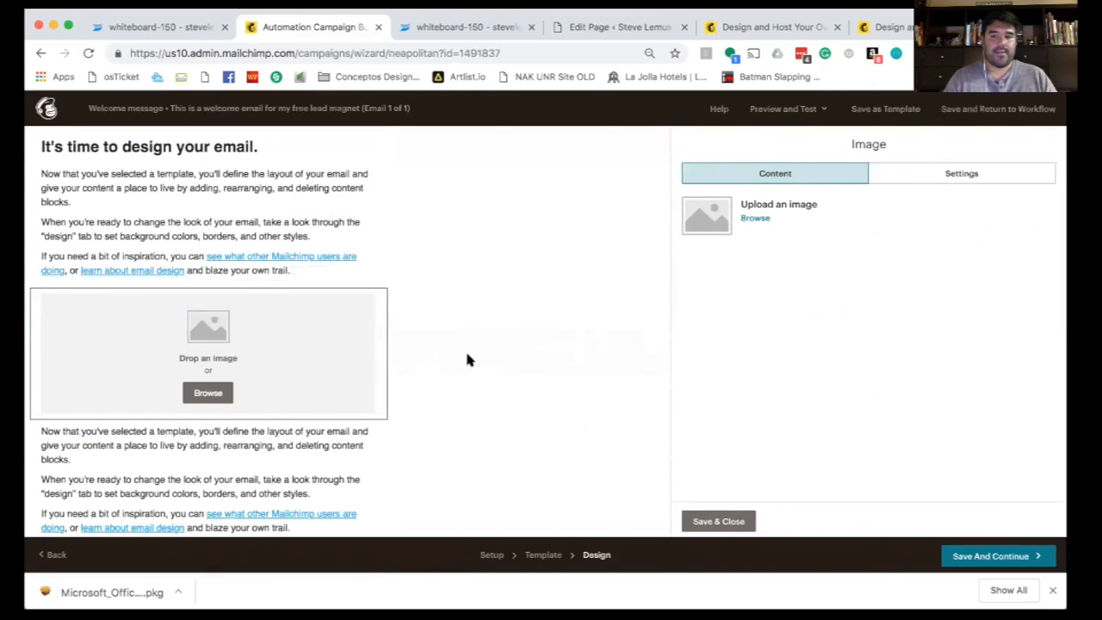
click(207, 393)
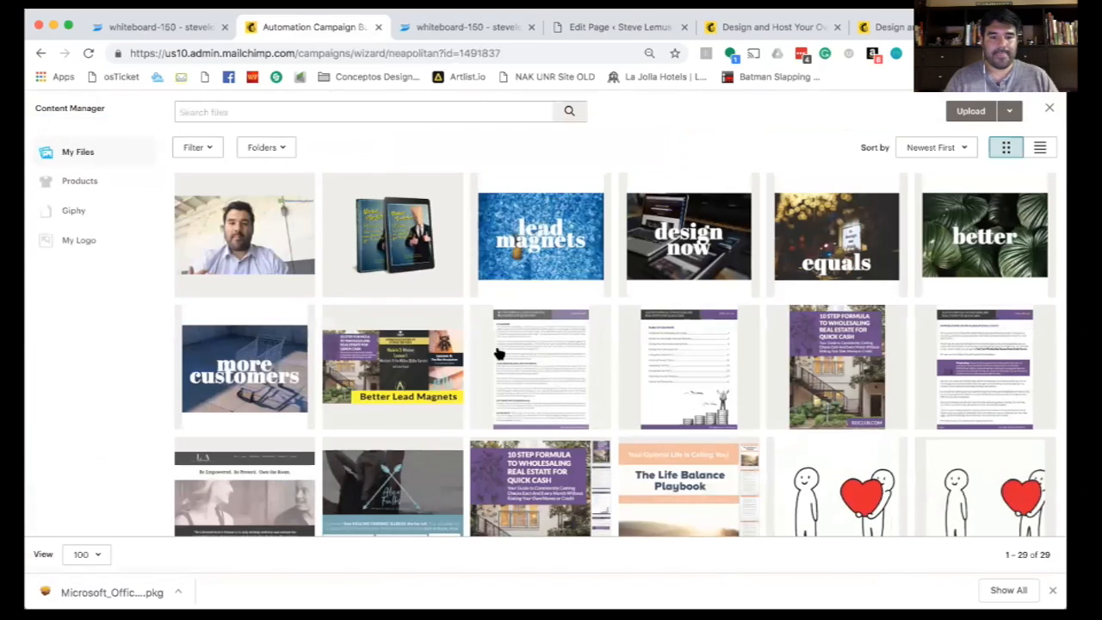
click(260, 243)
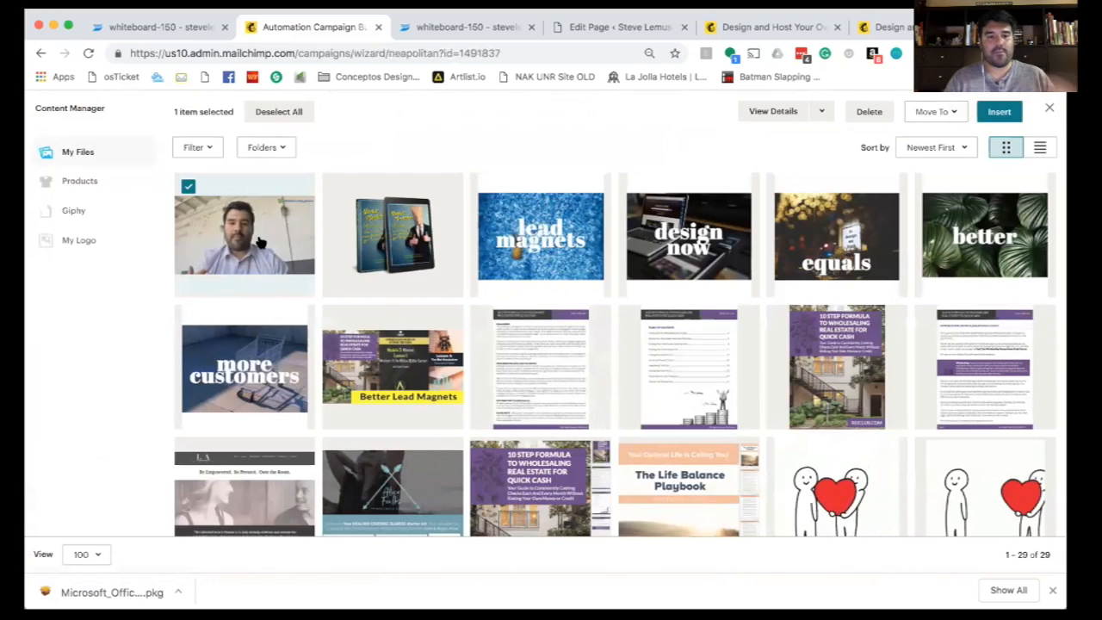
click(999, 111)
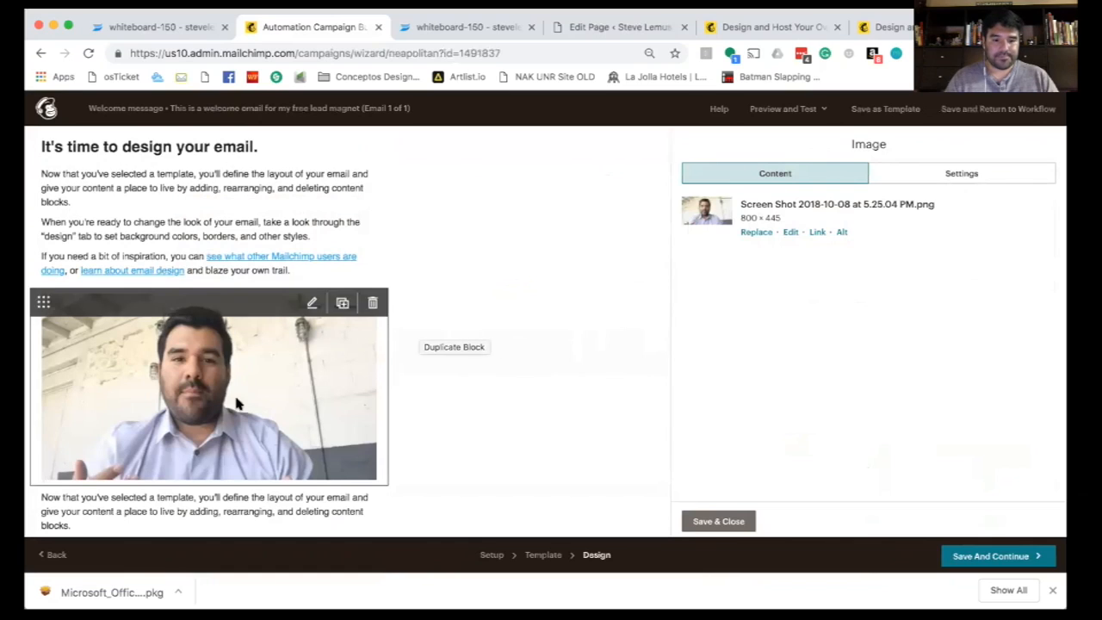
- Open the video image's link settings, then return to the WordPress page editor
scroll(241, 327, down, 2)
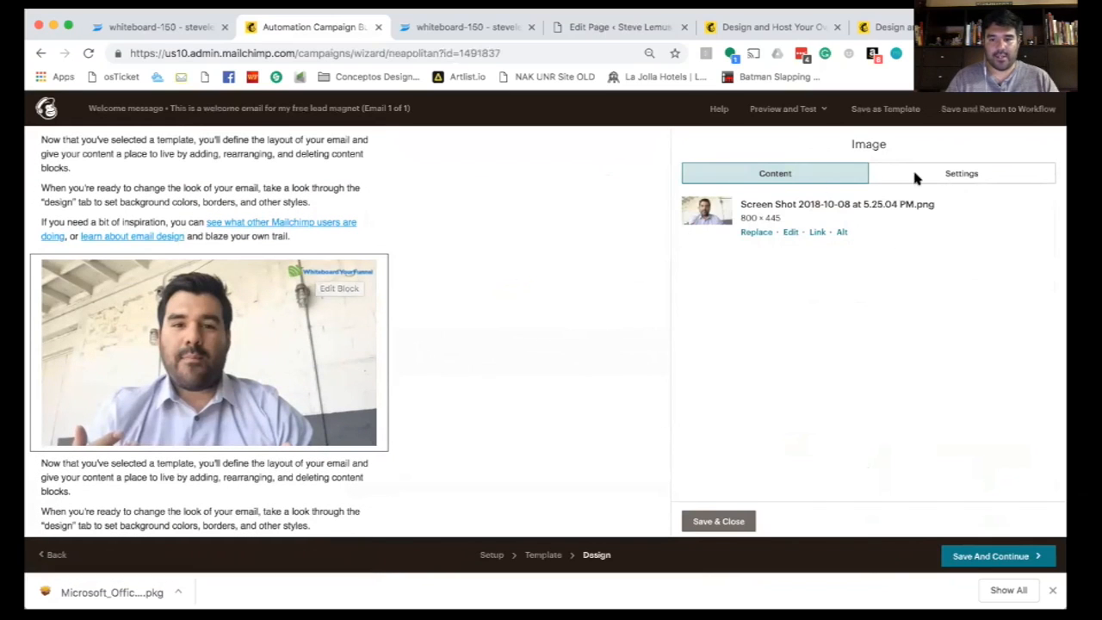
click(817, 233)
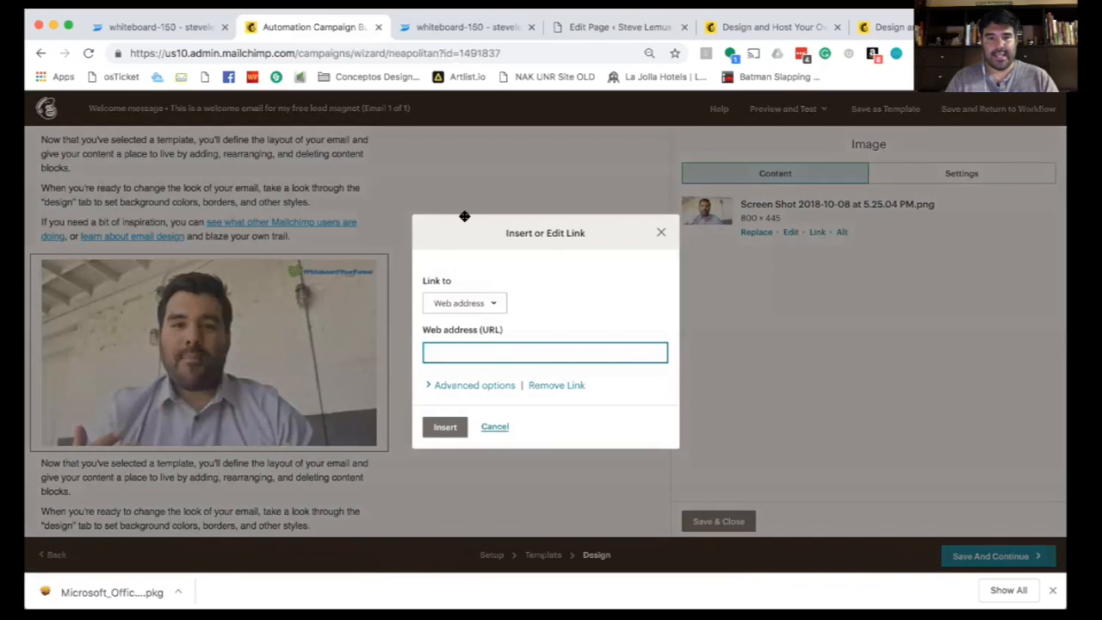
click(594, 27)
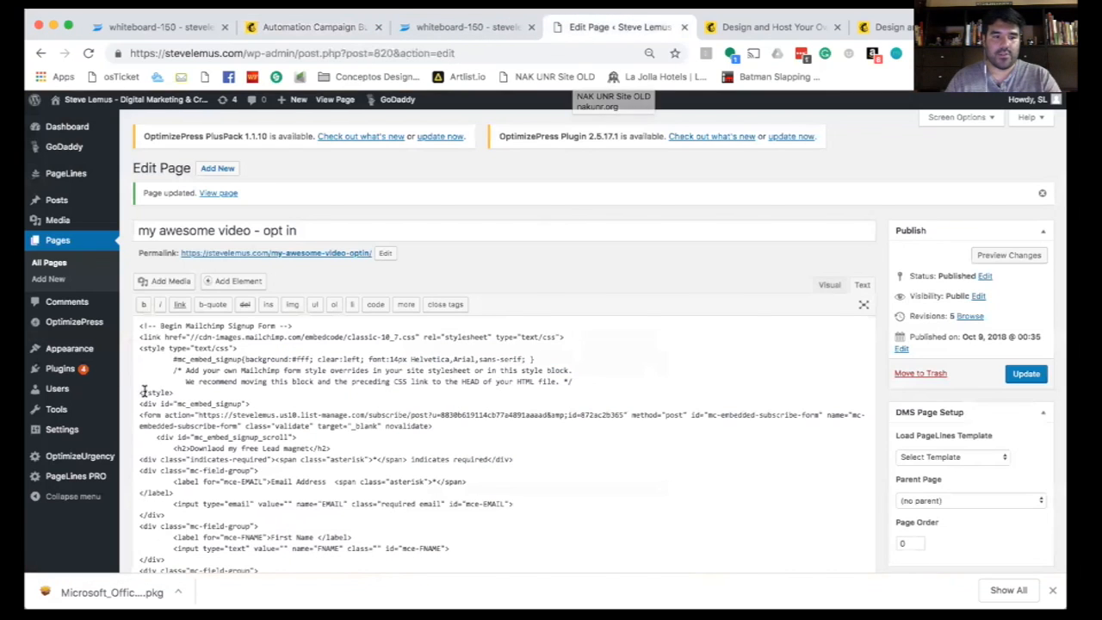
click(57, 246)
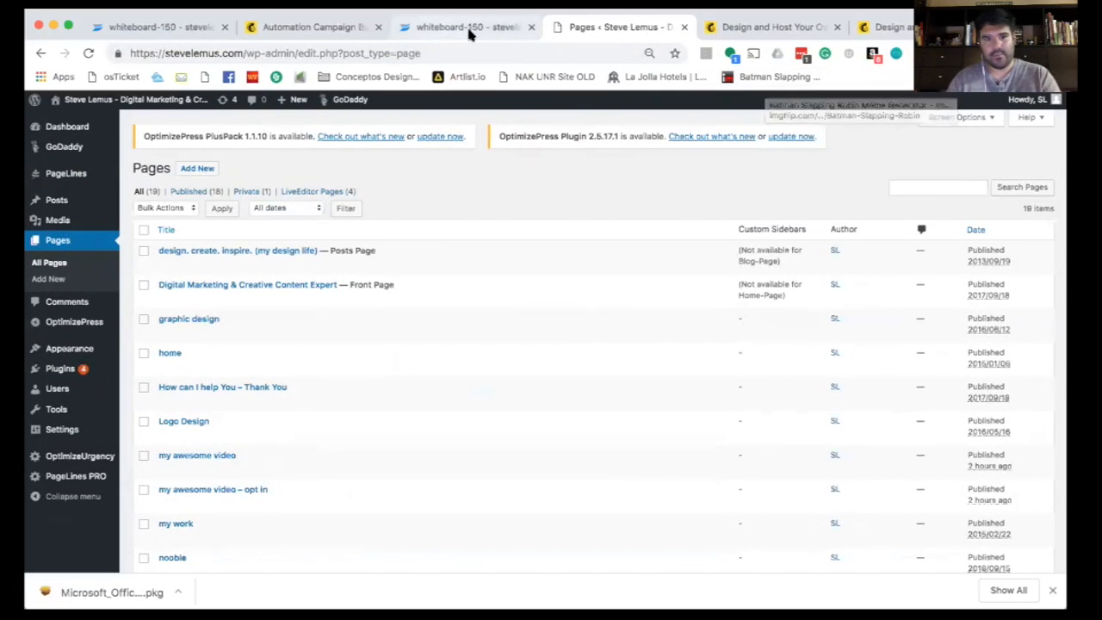
click(299, 28)
click(464, 351)
text(https://stevelemus.com/my-awesome-video/)
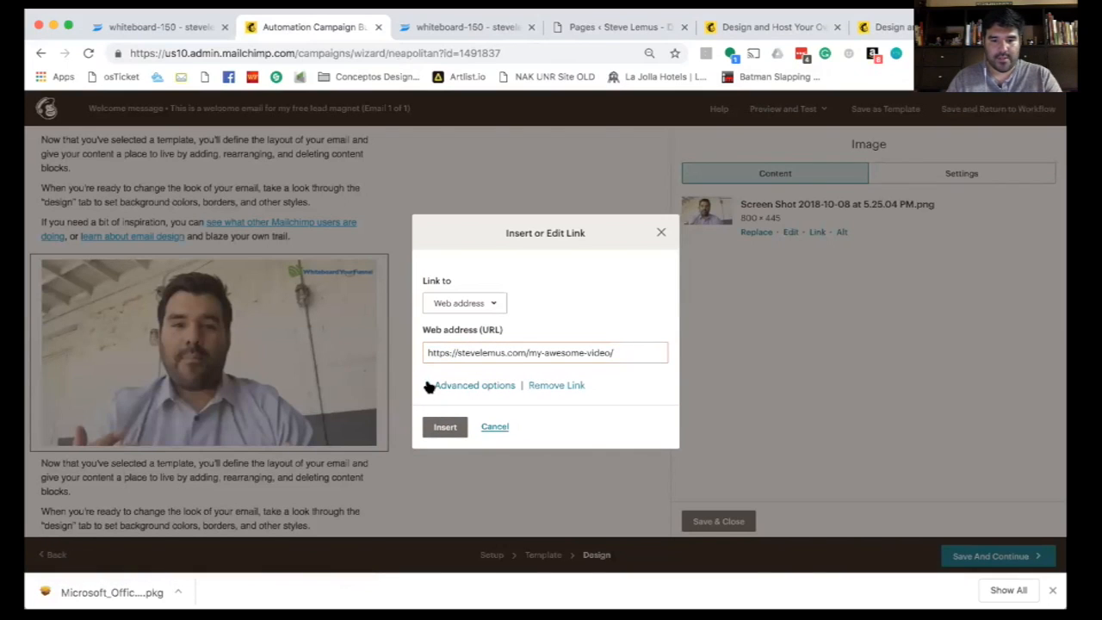
- Make the image link open in a new window titled 'Click to download my free lead magnet', then save the block
click(429, 386)
click(450, 460)
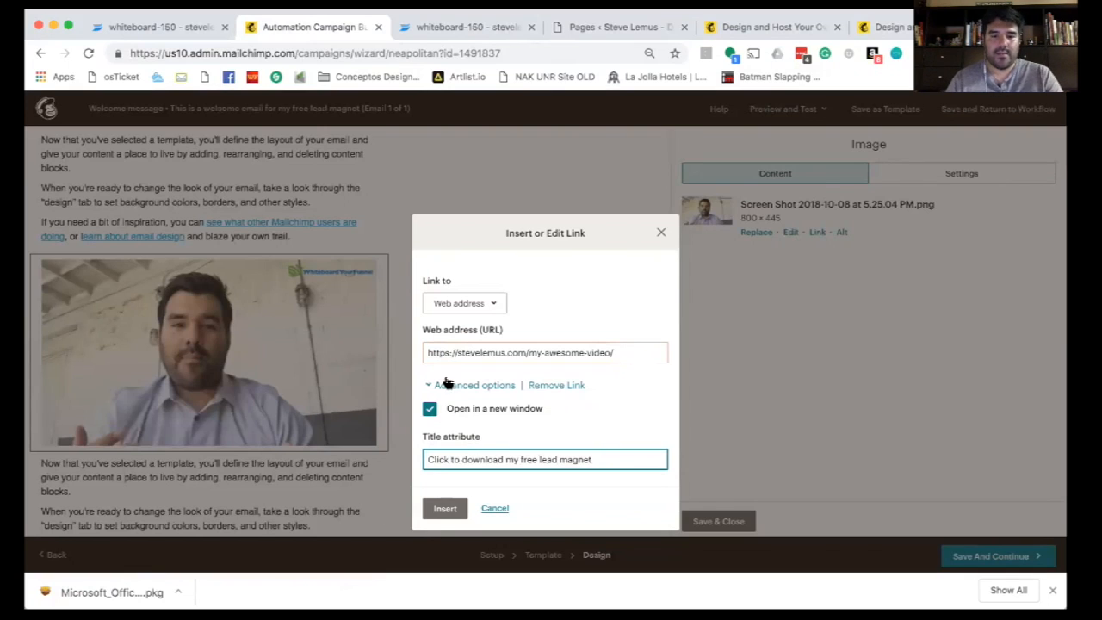
click(436, 515)
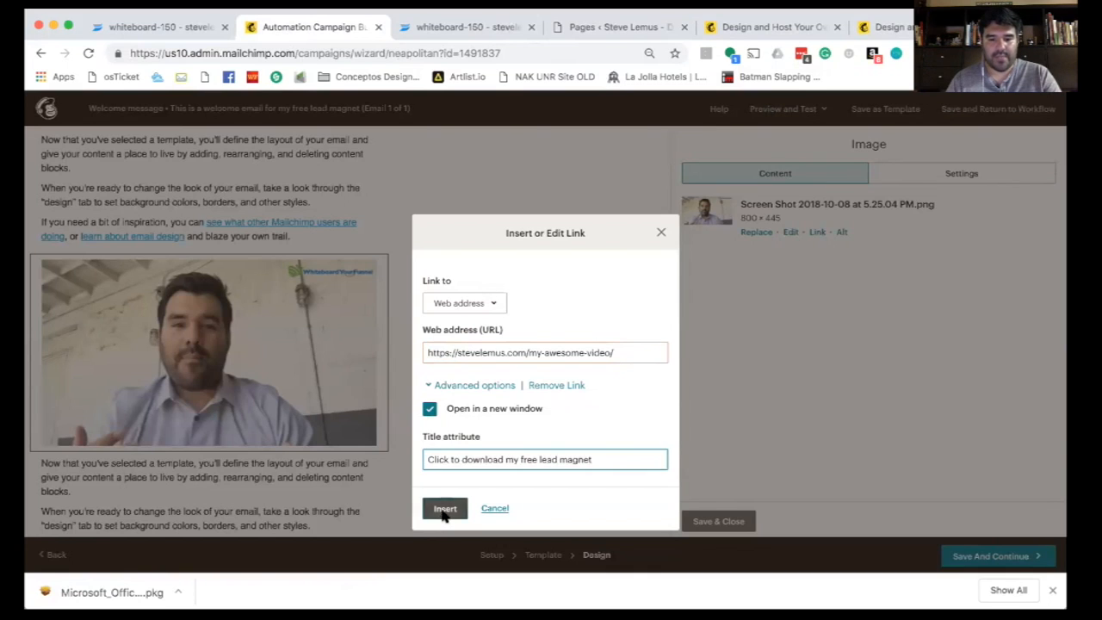
scroll(258, 224, up, 1)
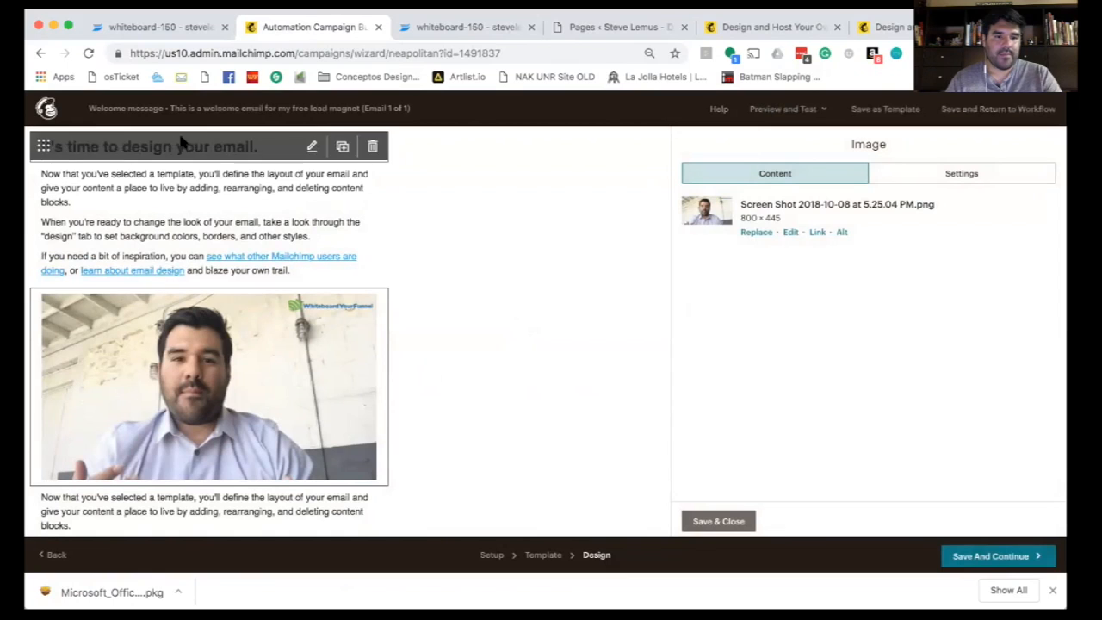
scroll(197, 353, down, 3)
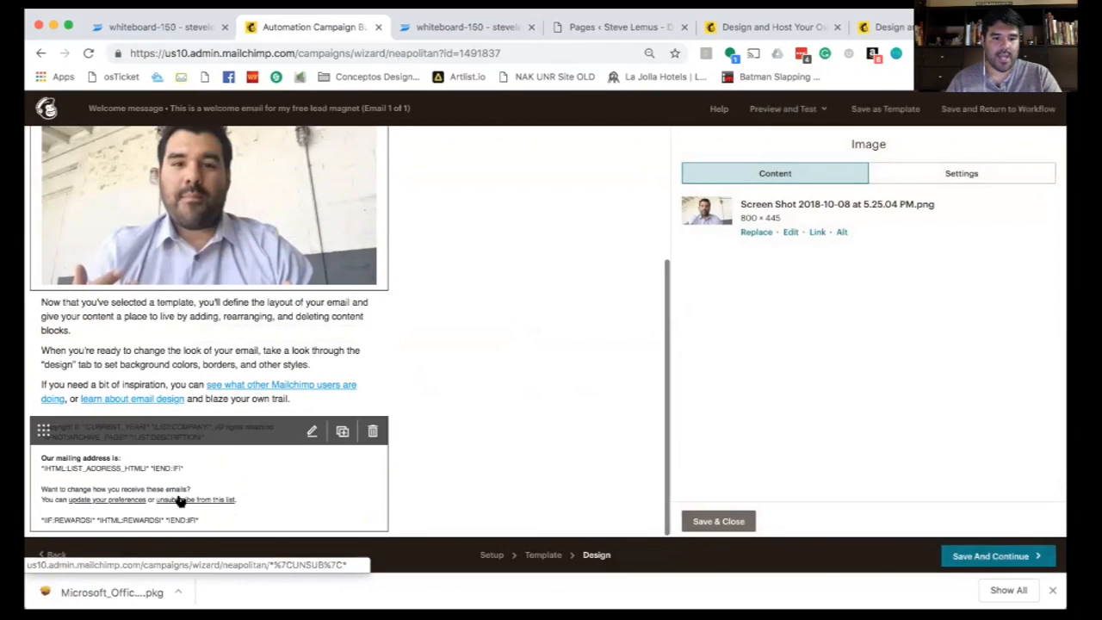
click(719, 521)
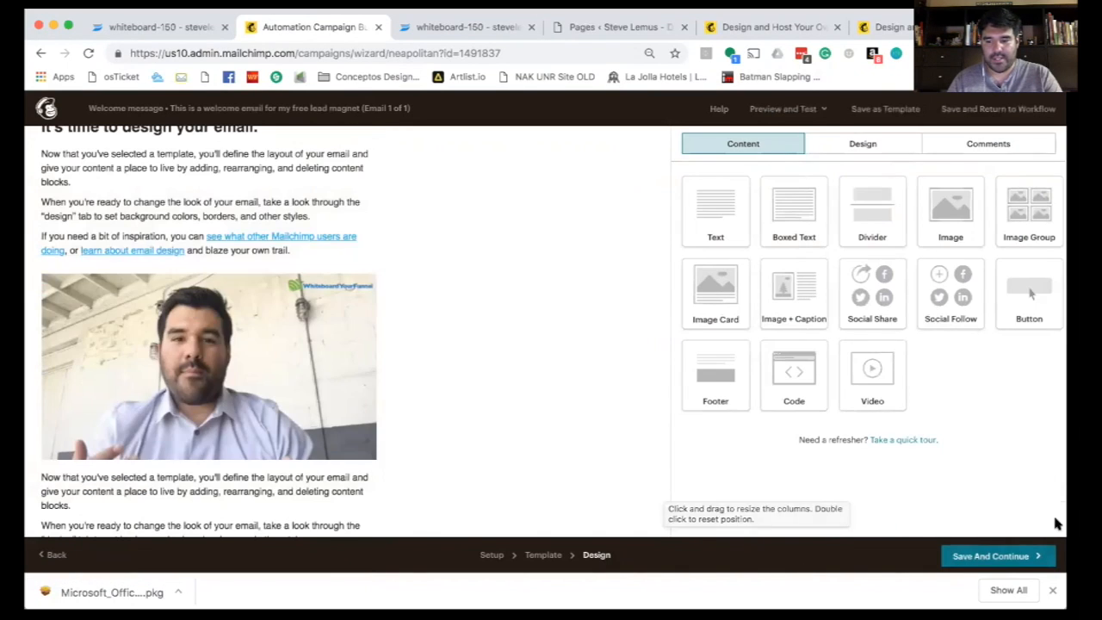
- Save the email design and continue to the workflow's send checklist
click(1020, 560)
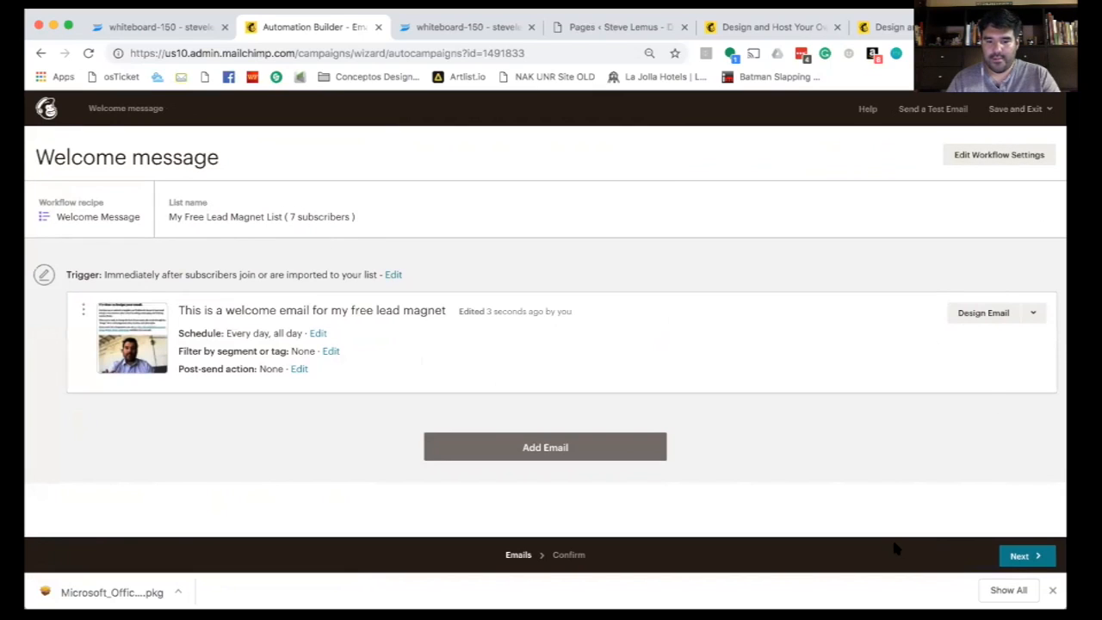
click(1018, 557)
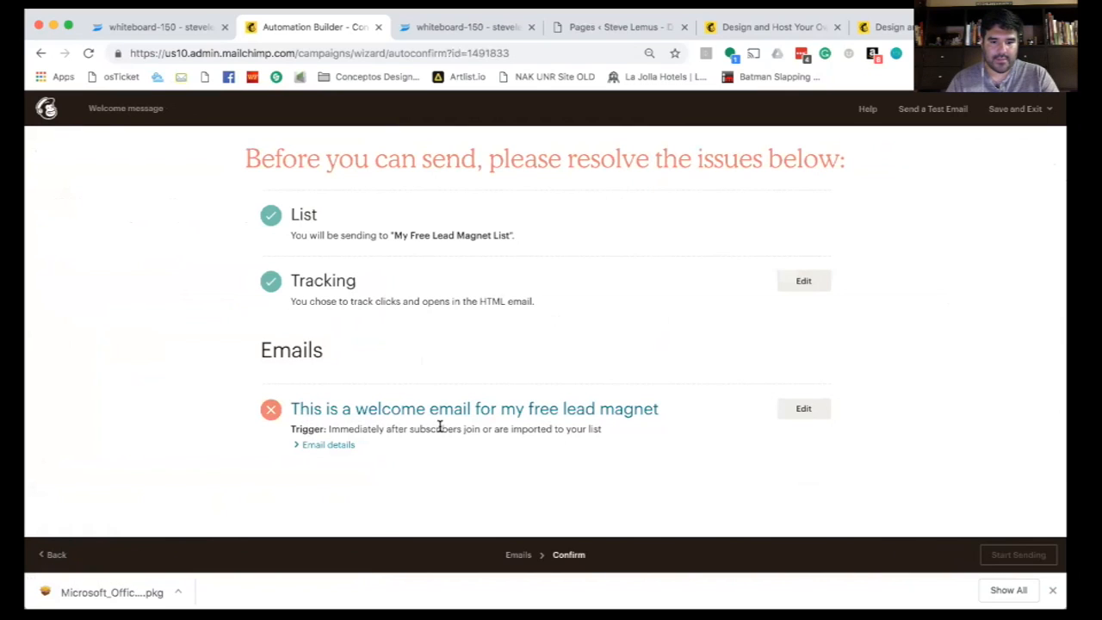
- Expand the email details and resolve the Default text content placeholder warning
click(297, 446)
scroll(467, 438, down, 3)
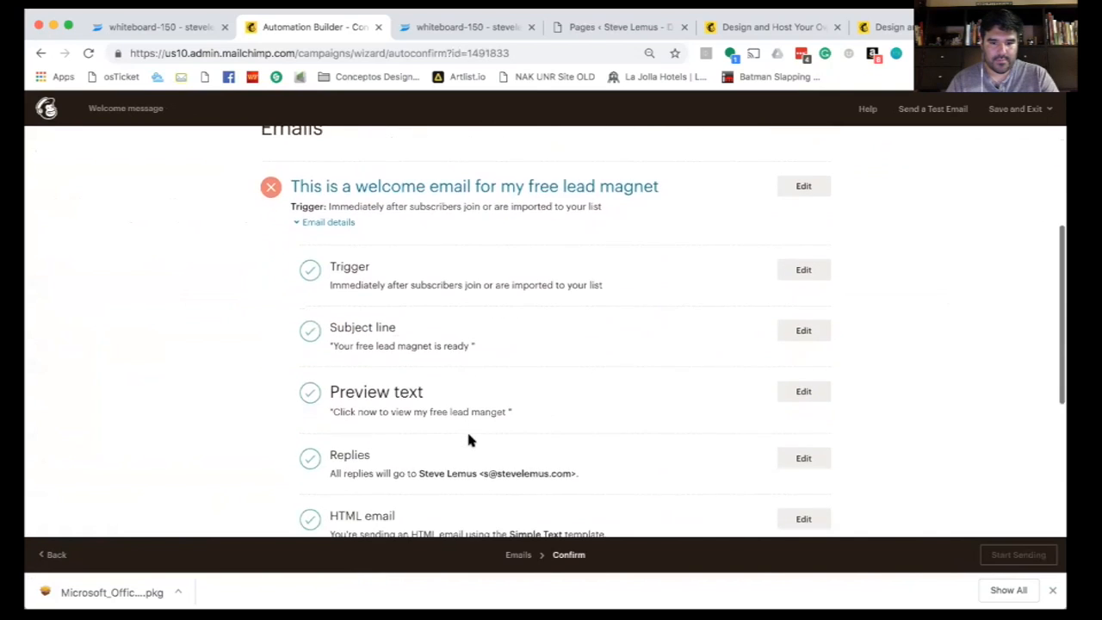
scroll(469, 440, down, 3)
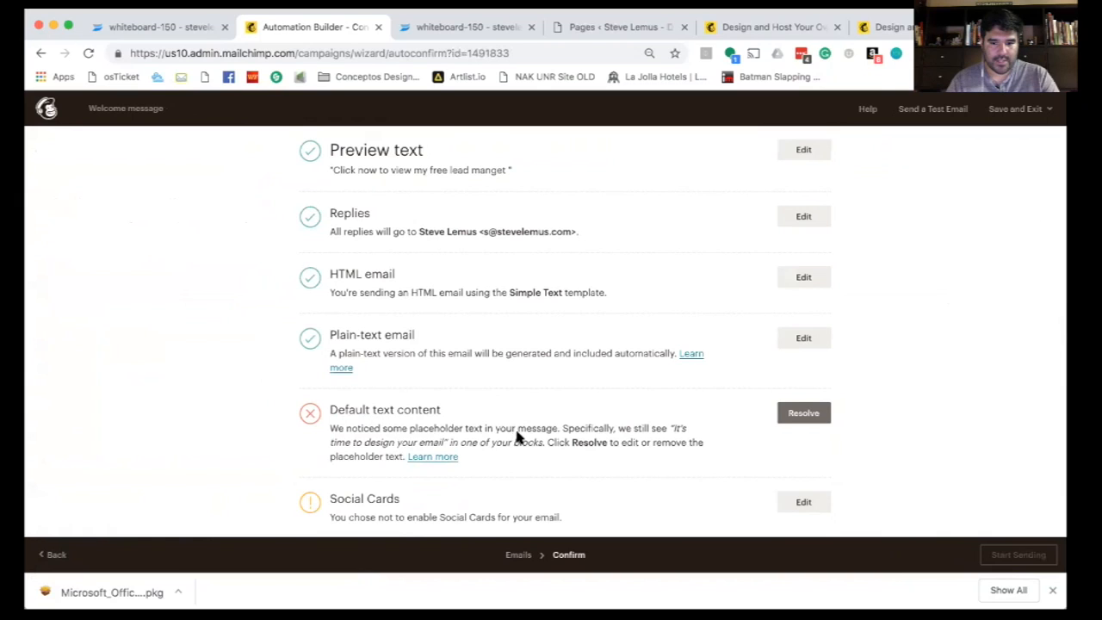
scroll(512, 433, down, 1)
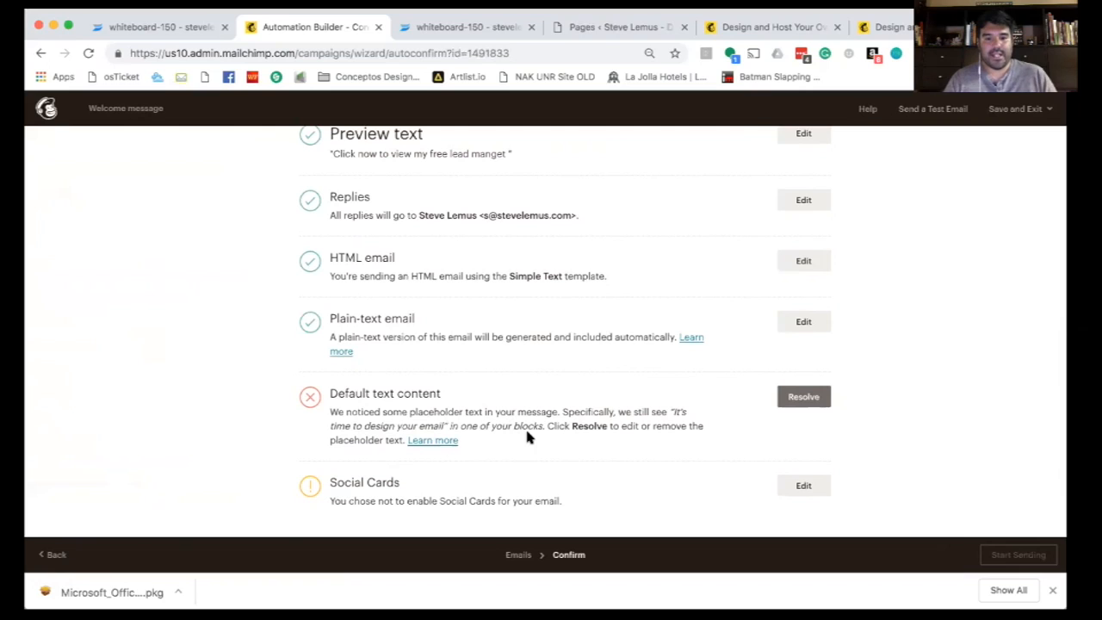
click(800, 396)
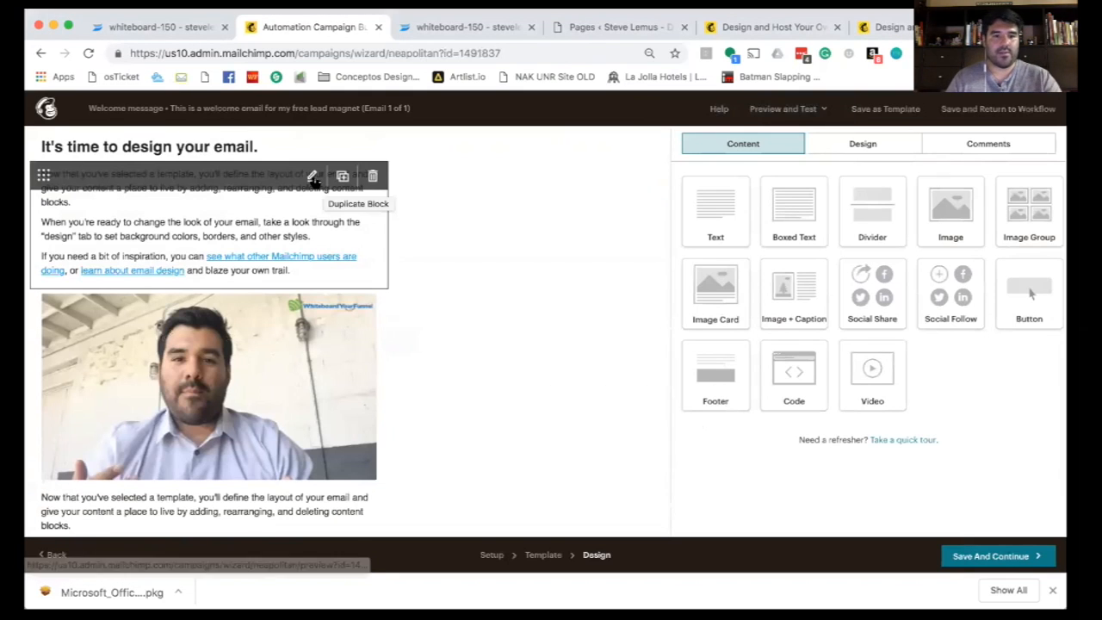
- Replace both template text blocks with the Lorem ipsum paragraph
click(256, 239)
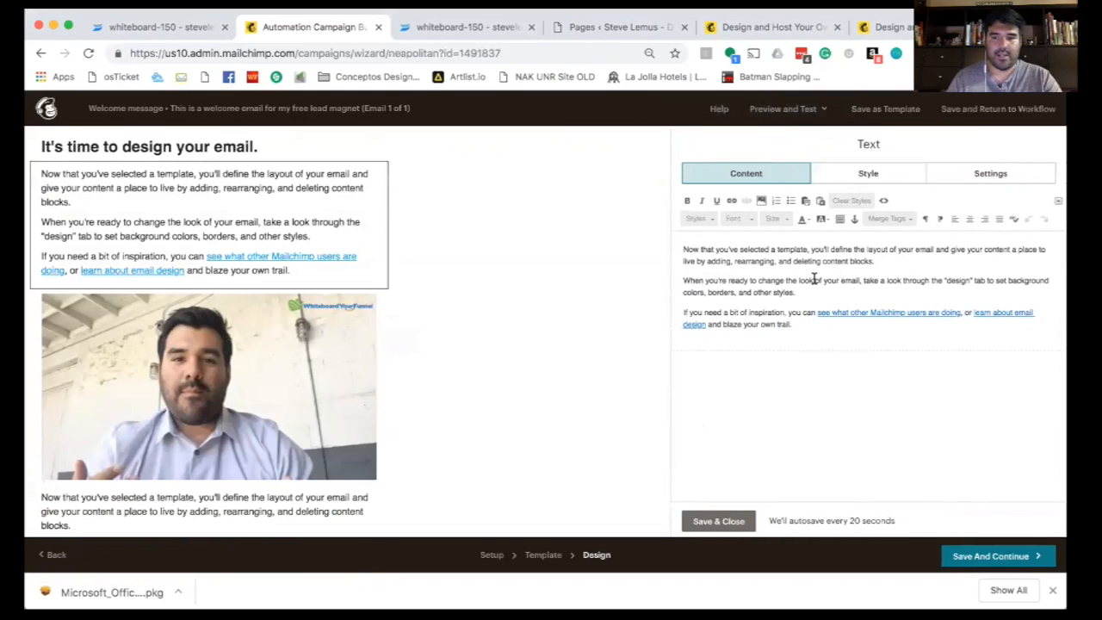
key(super+a)
text(Vivamus sagittis lacus vel augue laoreet rutrum faucibus dolor auctor. Sed posuere consectetur est at lobortis. Lorem ipsum dolor sit amet, consectetur adipiscing elit. Vestibulum id ligula porta felis euismod semper. Integer posuere erat a ante venenatis dapibus posuere velit aliquet. Cras justo odio, dapibus ac facilisis in, egestas eget quam.)
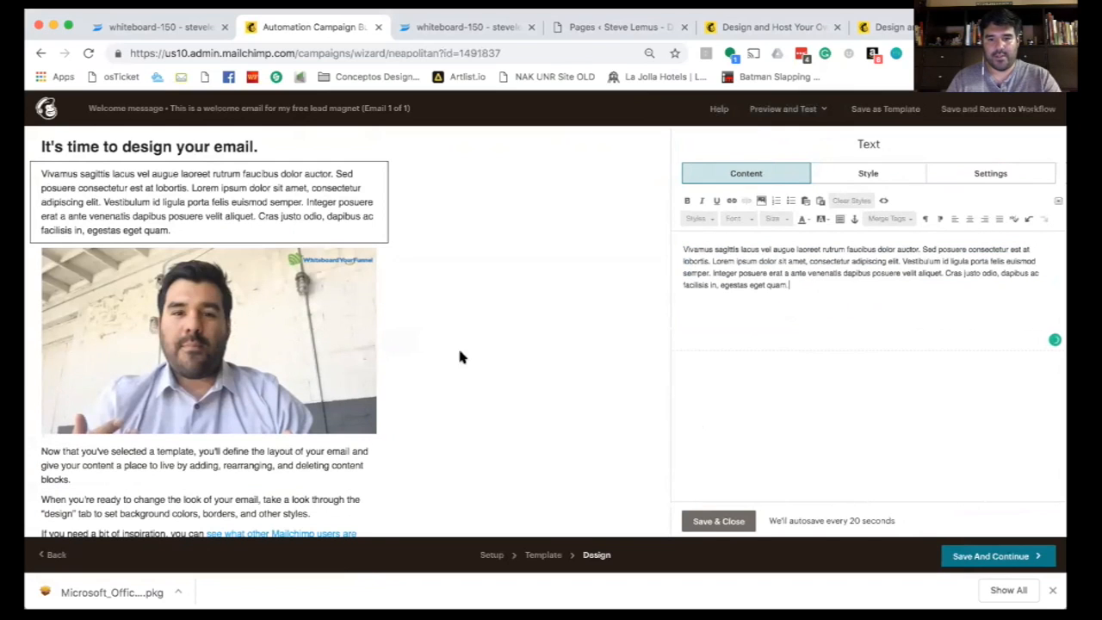
click(293, 456)
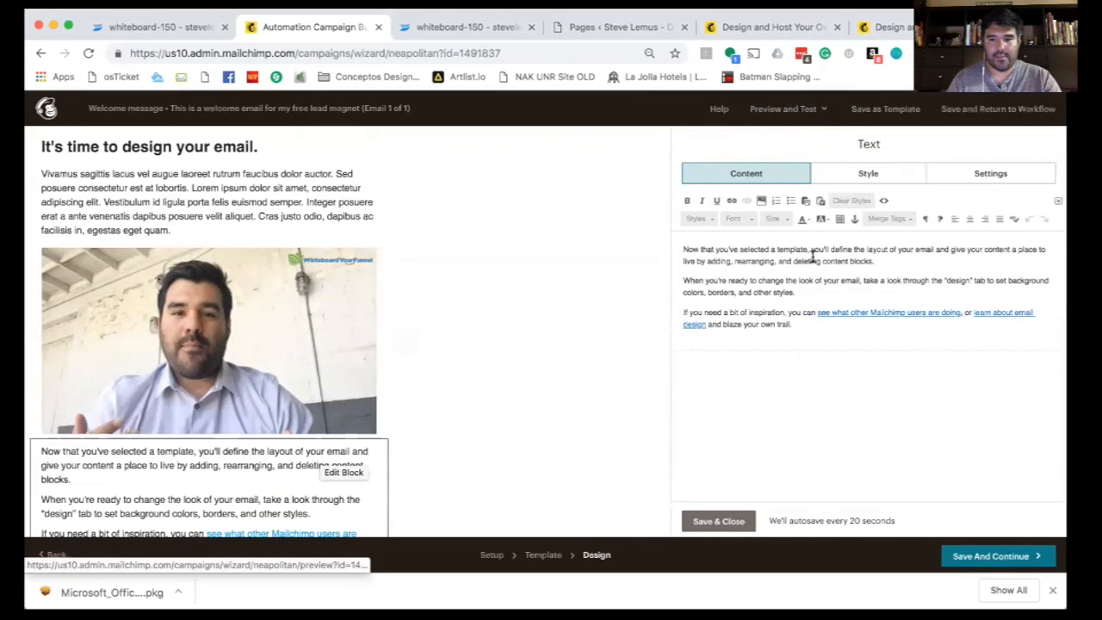
key(super+a)
text(Vivamus sagittis lacus vel augue laoreet rutrum faucibus dolor auctor. Sed posuere consectetur est at lobortis. Lorem ipsum dolor sit amet, consectetur adipiscing elit. Vestibulum id ligula porta felis euismod semper. Integer posuere erat a ante venenatis dapibus posuere velit aliquet. Cras justo odio, dapibus ac facilisis in, egestas eget quam.)
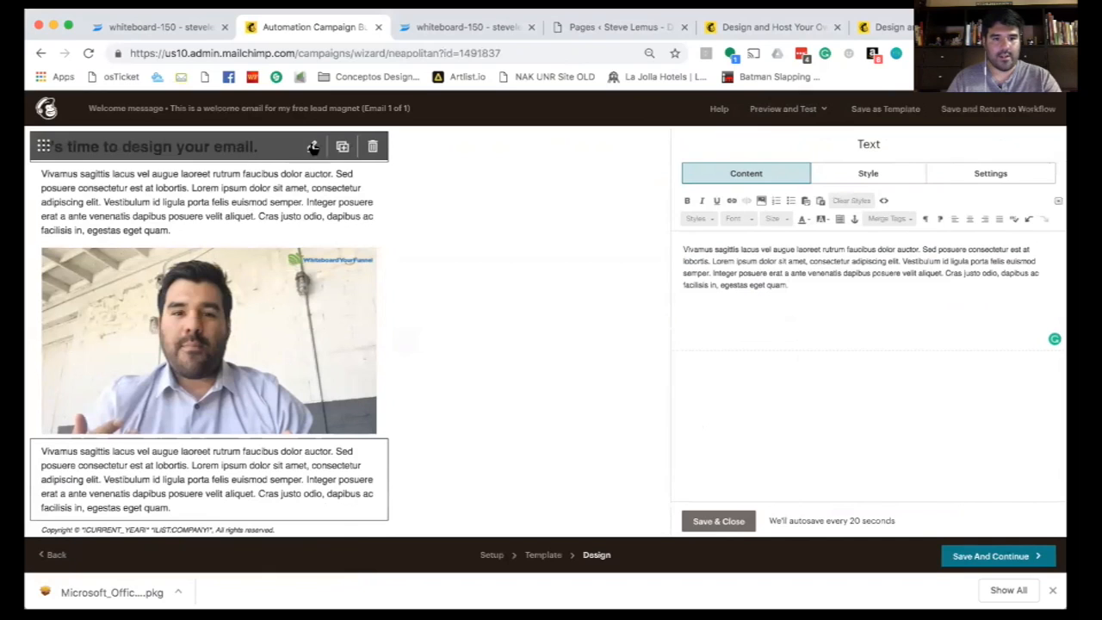
- Change the email heading to "Here's your free lead magnet" and save it
click(313, 148)
triple_click(711, 249)
text(G)
key(BackSpace)
text(er)
key(BackSpace)
key(BackSpace)
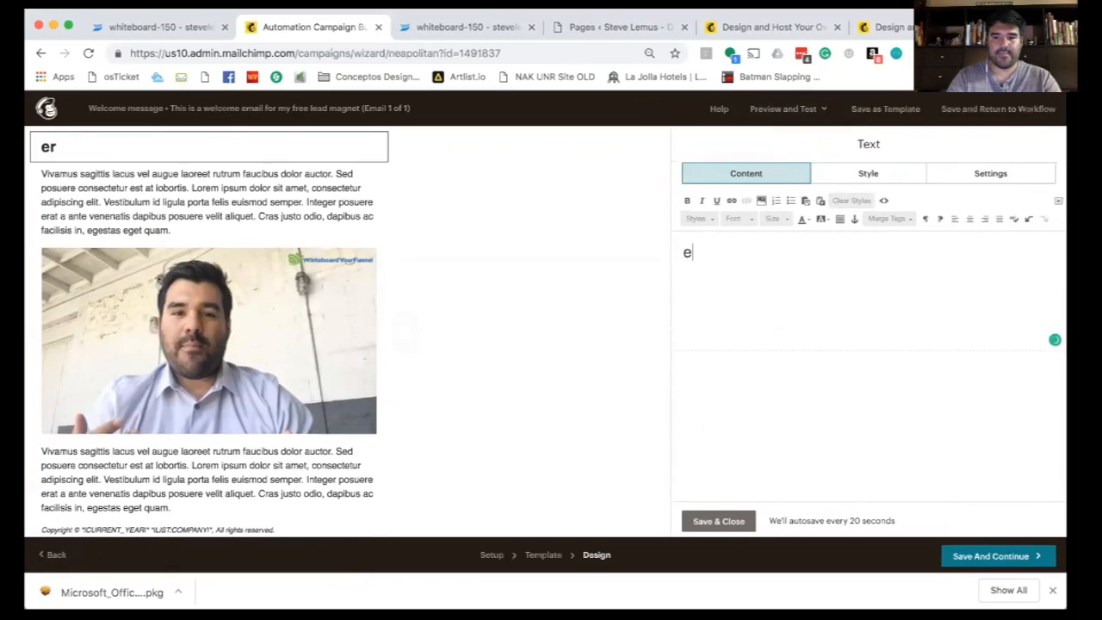
text(HEre==)
key(BackSpace)
key(BackSpace)
key(BackSpace)
key(BackSpace)
key(BackSpace)
text(ere's your fr)
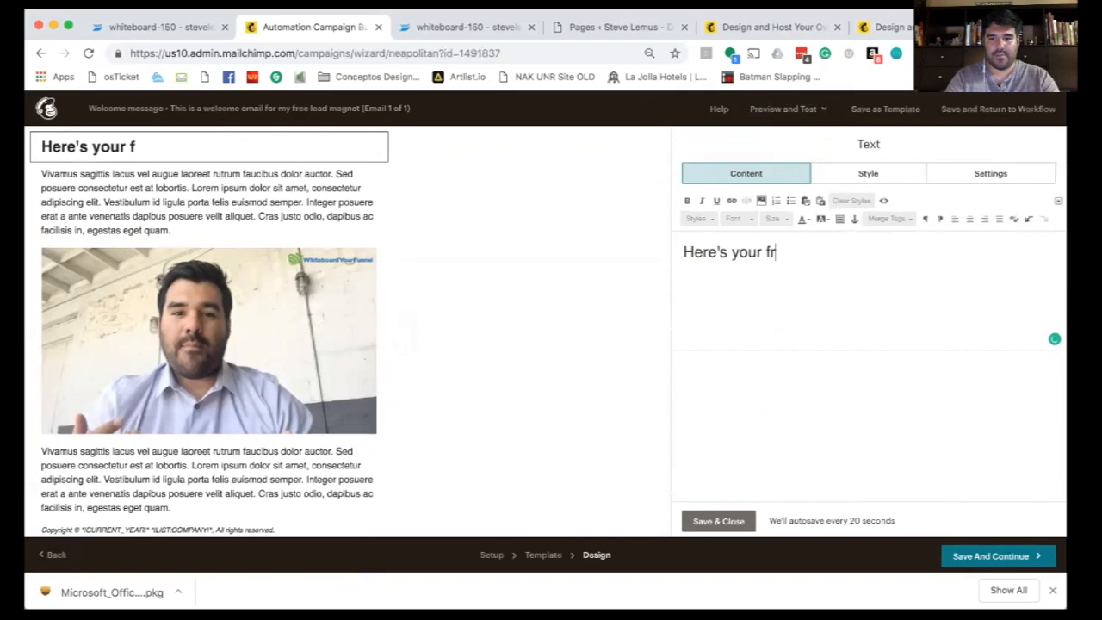
text(ee lead magnet)
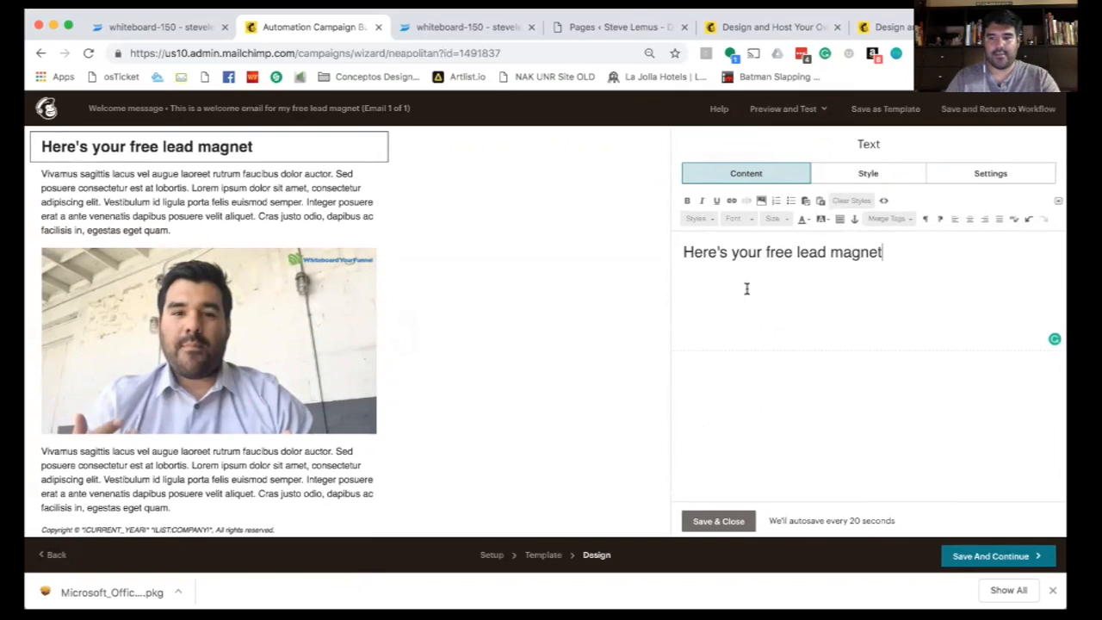
click(748, 520)
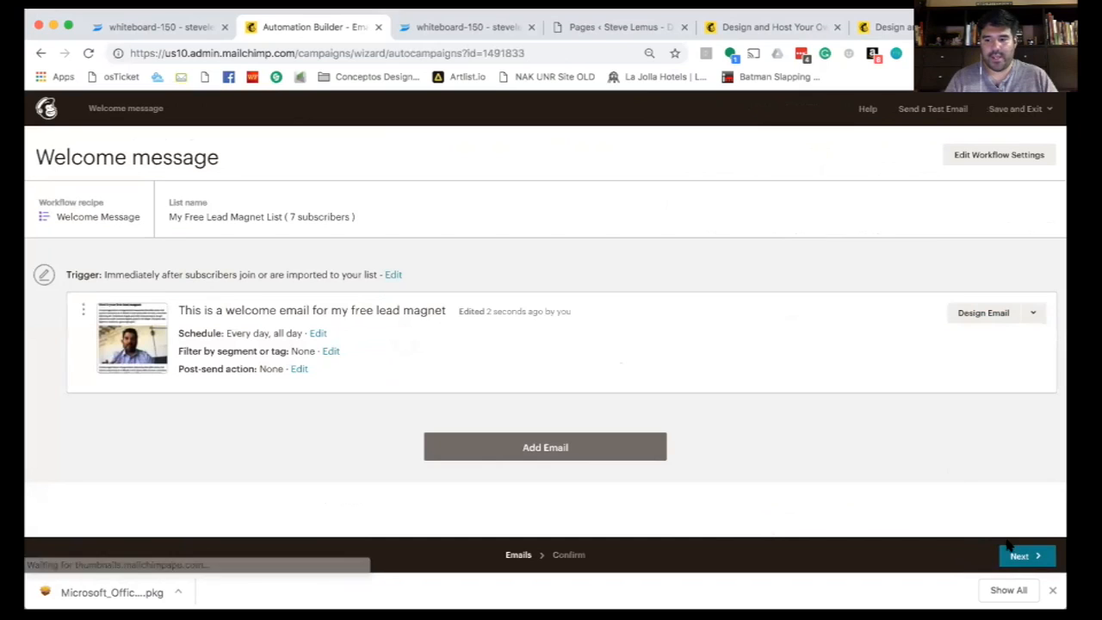
- Start sending the Welcome message automation to My Free Lead Magnet List
click(1021, 555)
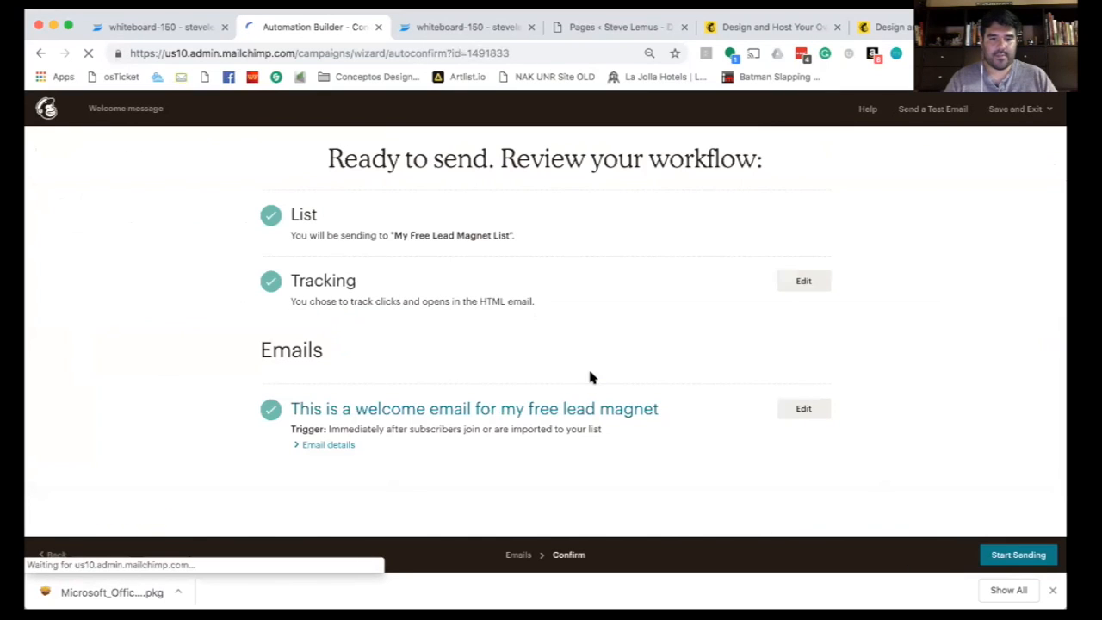
click(994, 555)
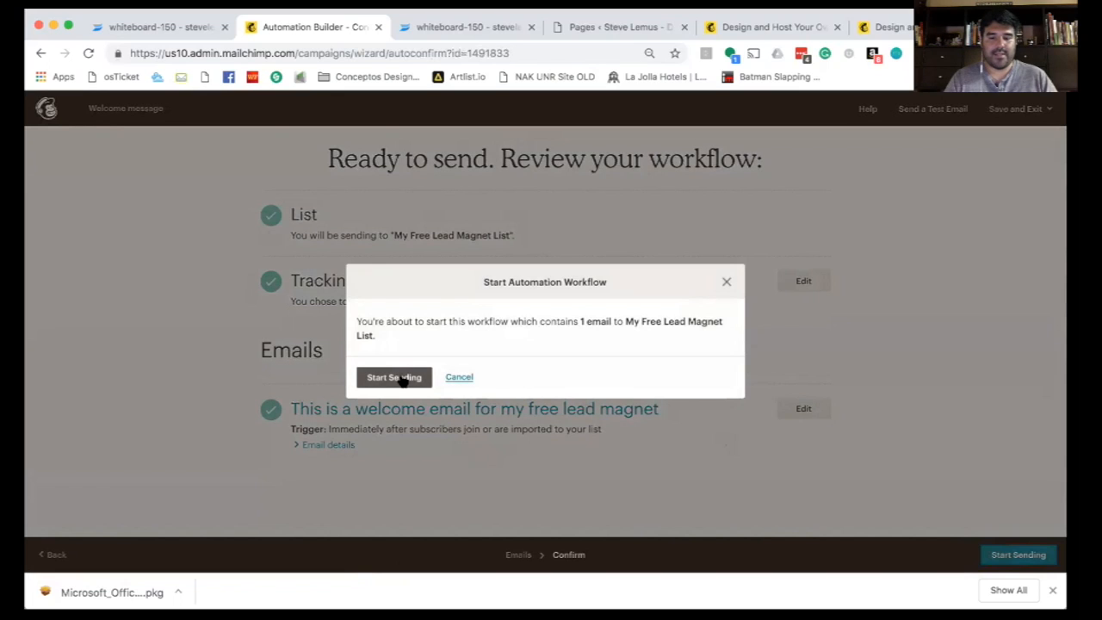
click(401, 380)
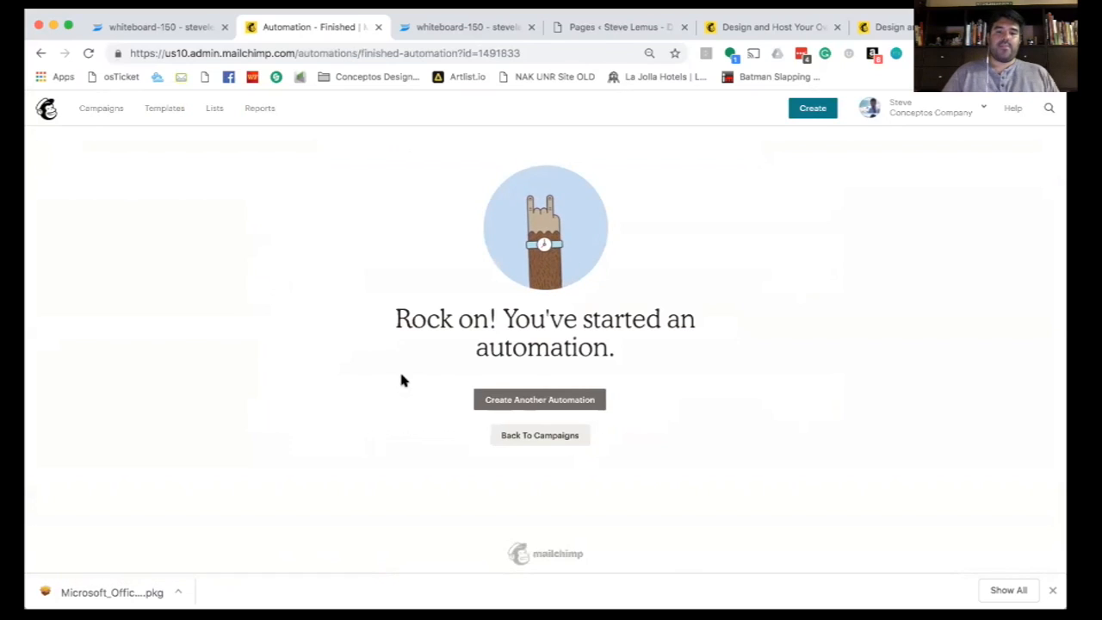
- Check the Campaigns page to confirm the Welcome message automation shows Sending
click(214, 109)
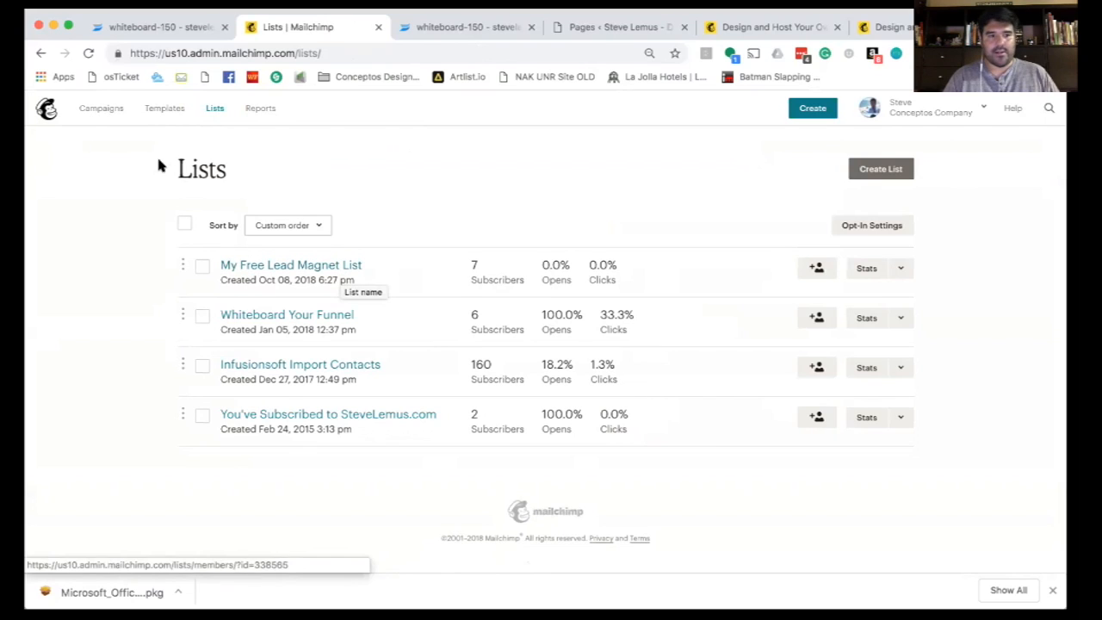
click(97, 109)
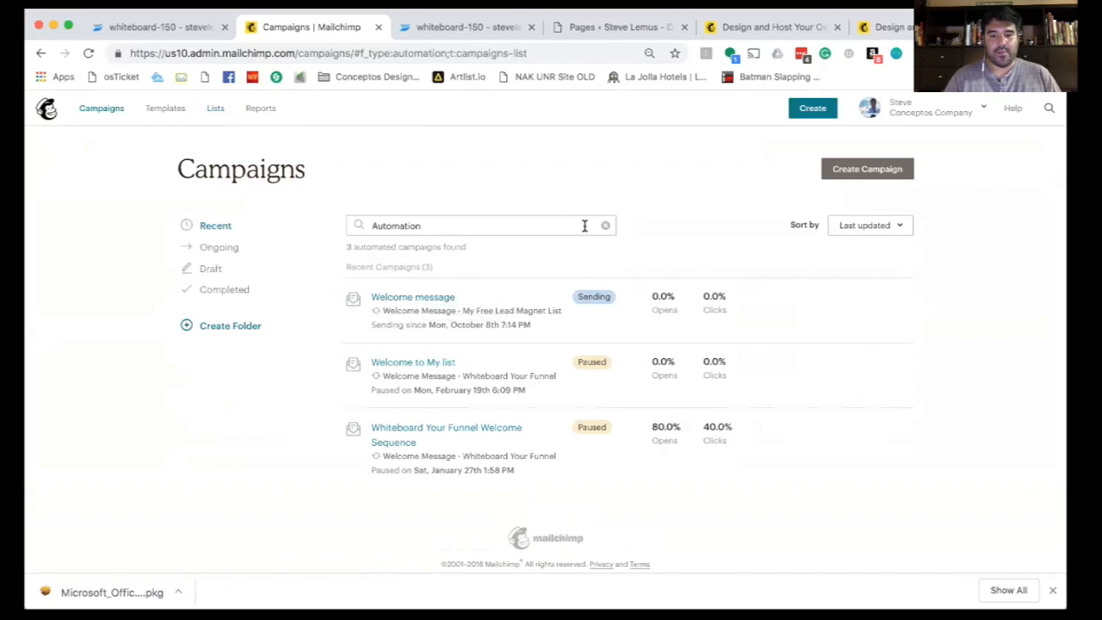
- Preview the my awesome video – opt in page, then log out of WordPress
click(423, 28)
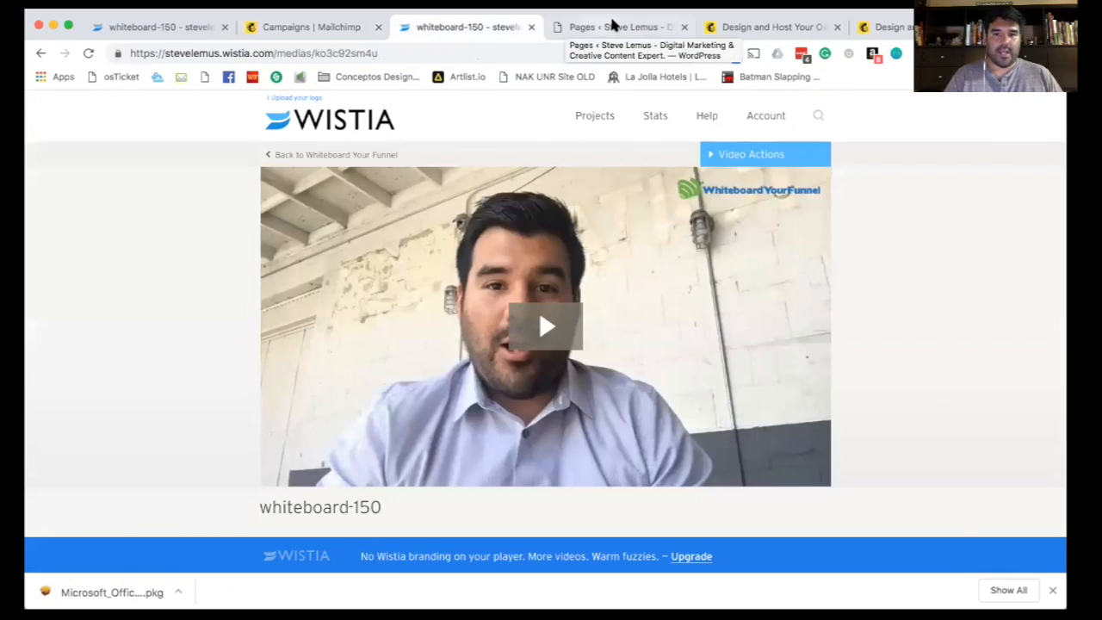
click(613, 24)
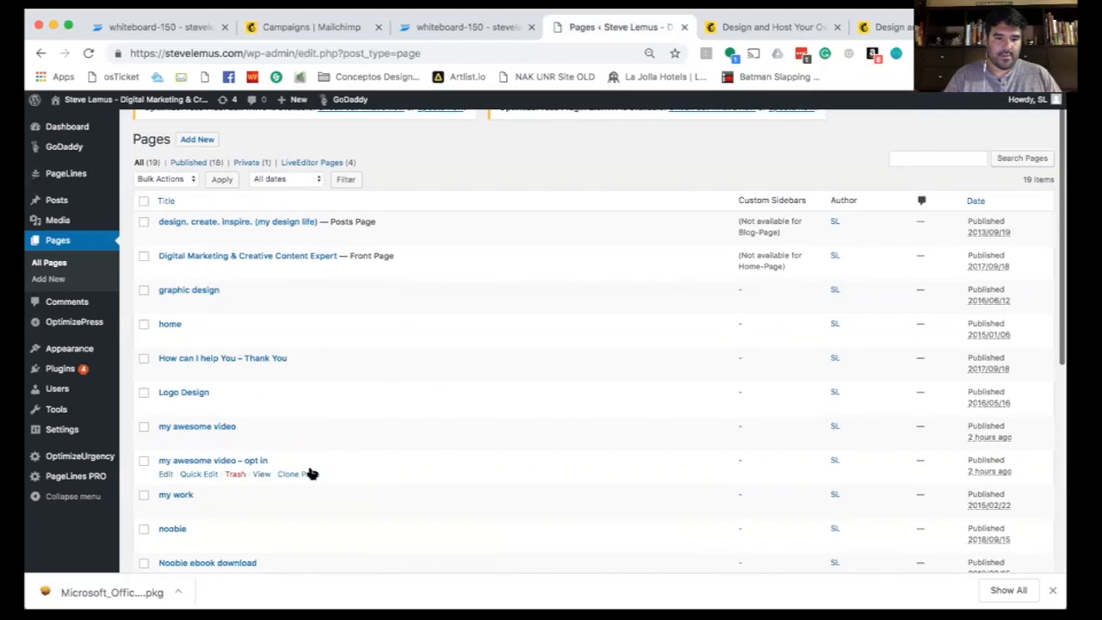
click(262, 474)
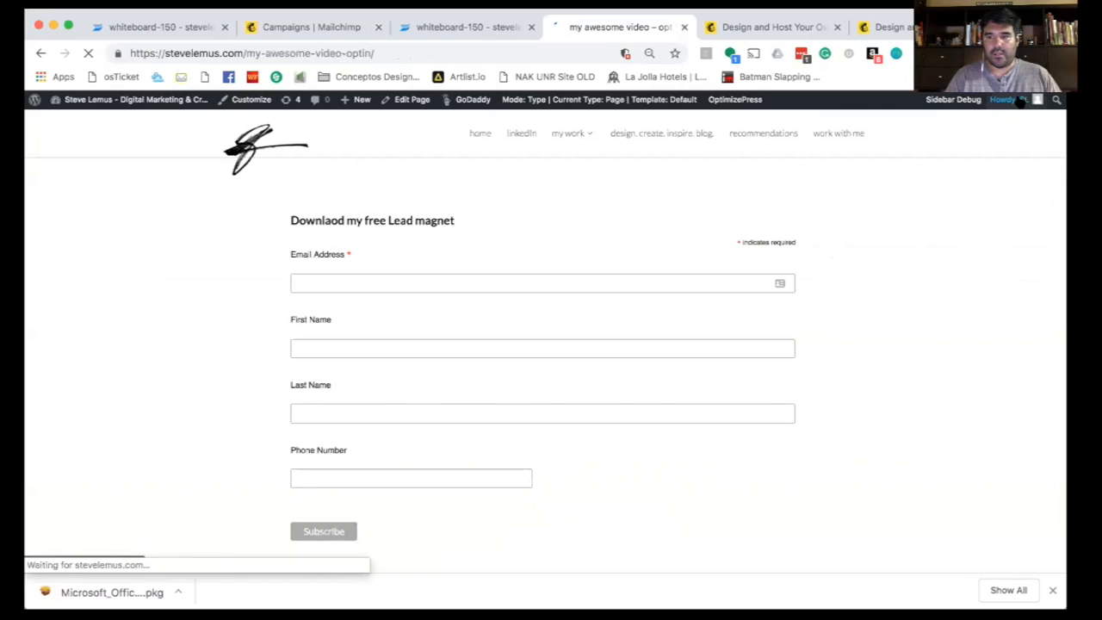
mouse_move(1020, 100)
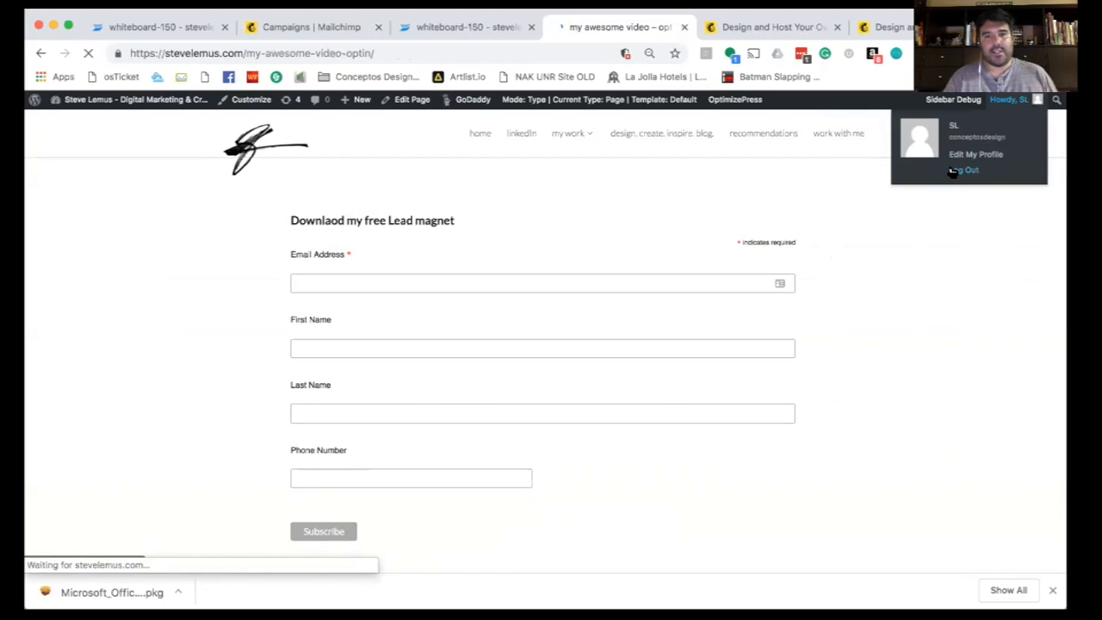
click(952, 171)
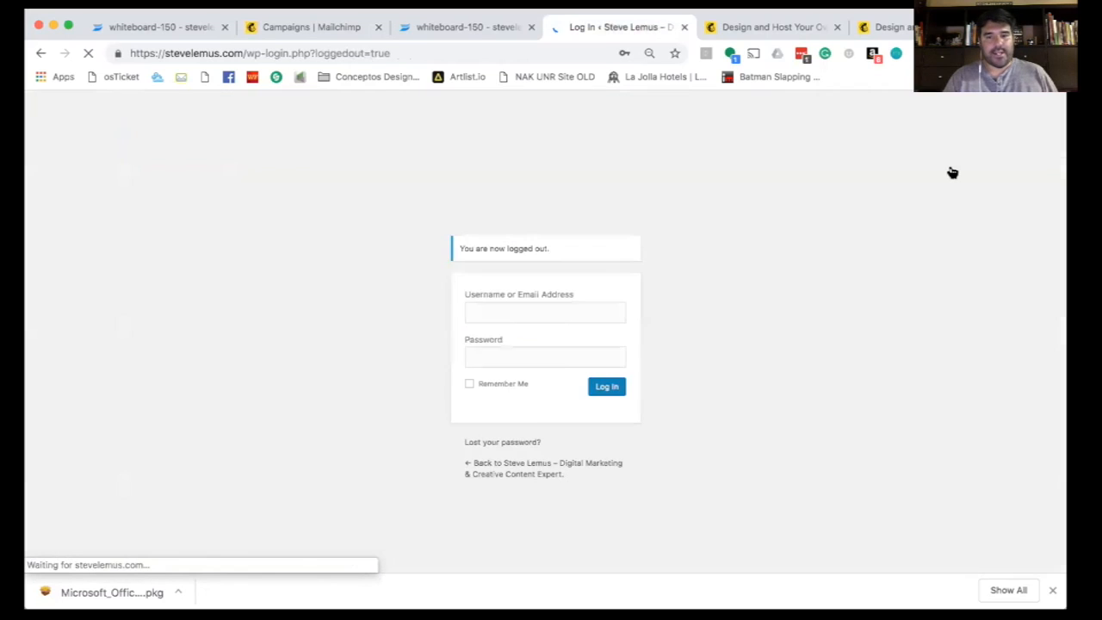
click(522, 468)
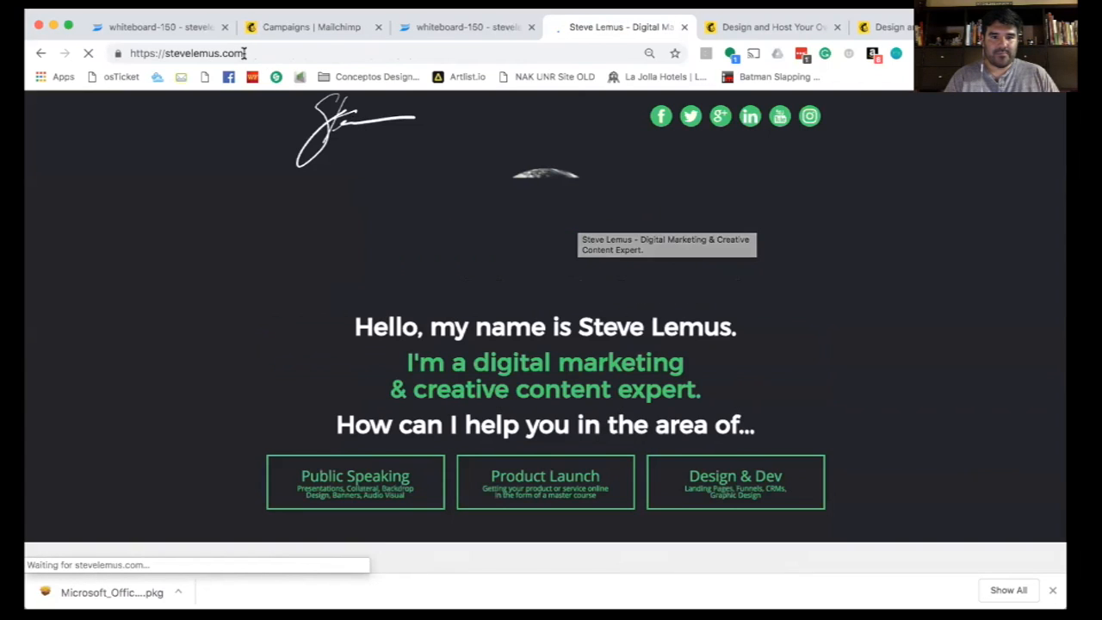
- Load the site's /wp-admin address to reach the admin login screen
click(244, 52)
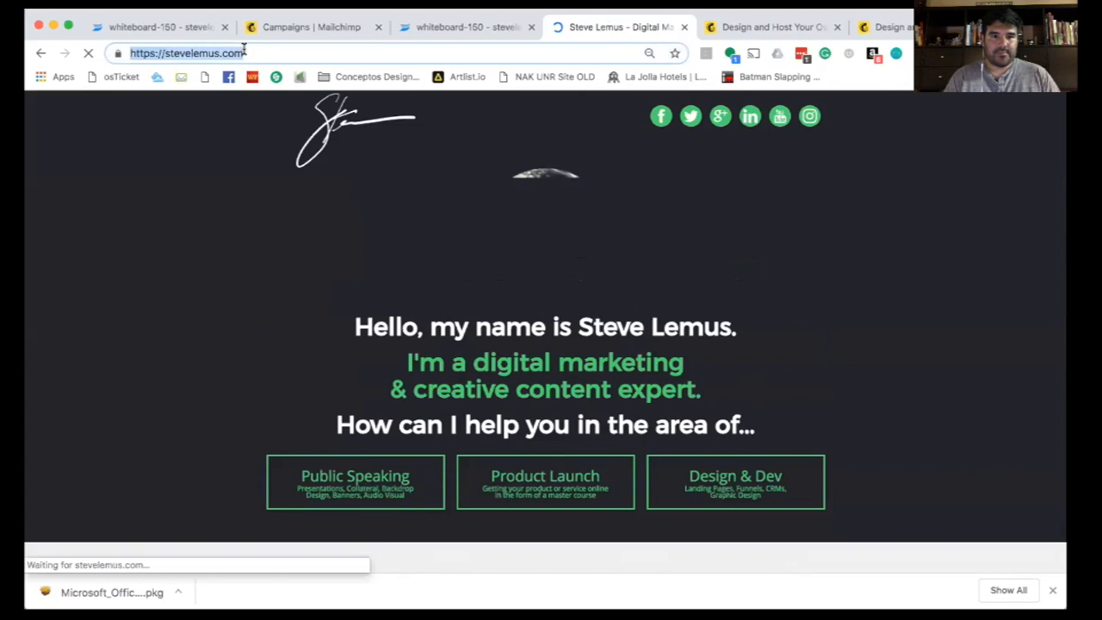
click(258, 52)
text(/)
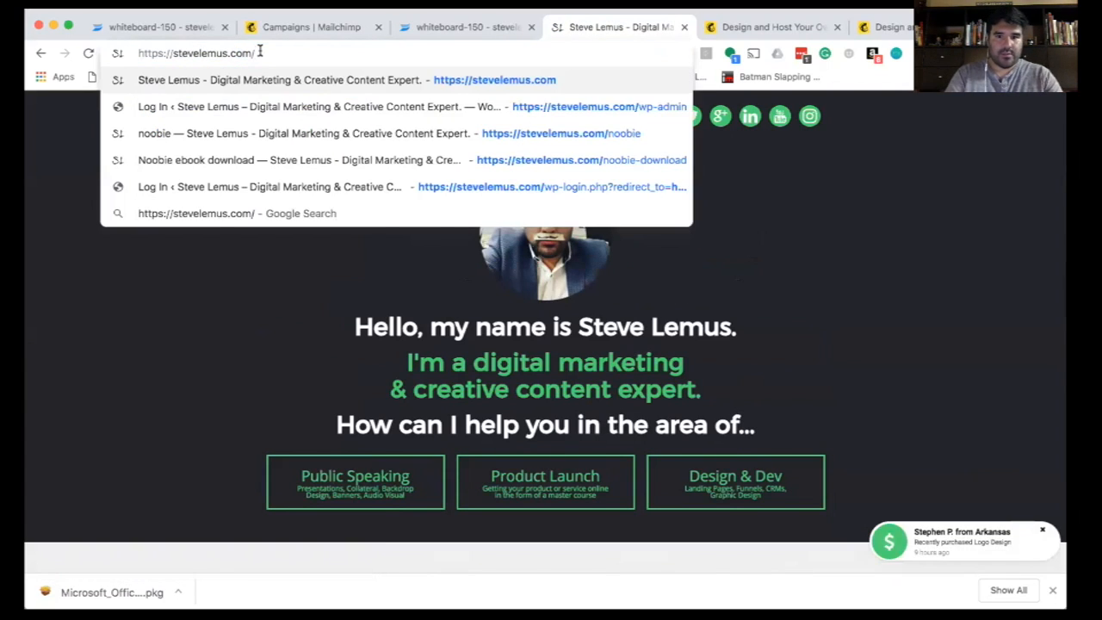
text(my)
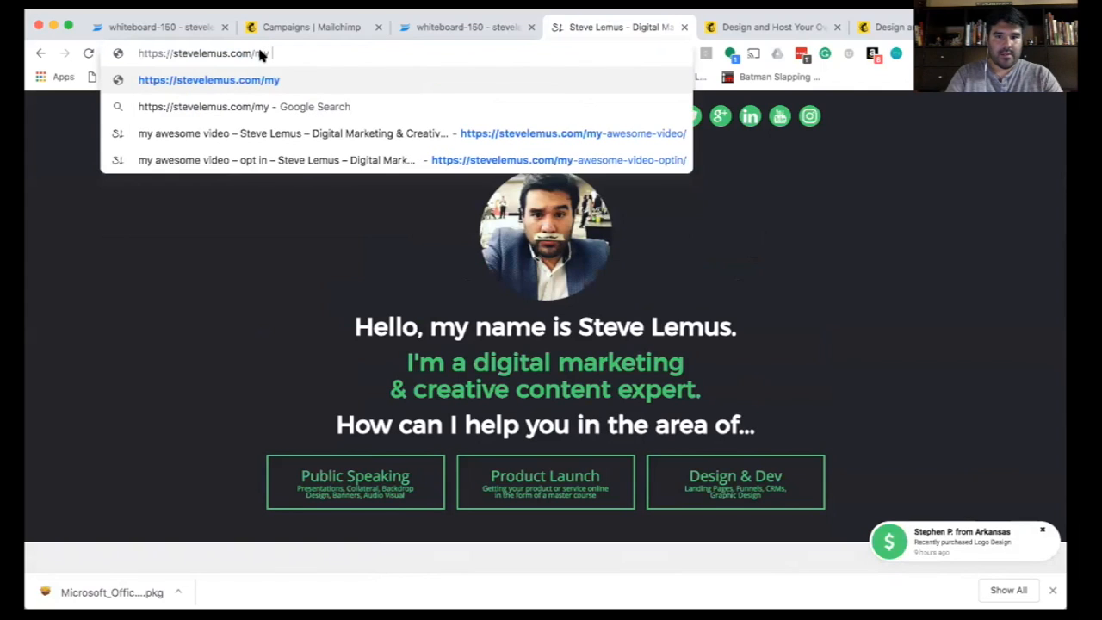
text( video)
key(BackSpace)
key(BackSpace)
key(BackSpace)
key(BackSpace)
key(BackSpace)
key(BackSpace)
key(BackSpace)
key(BackSpace)
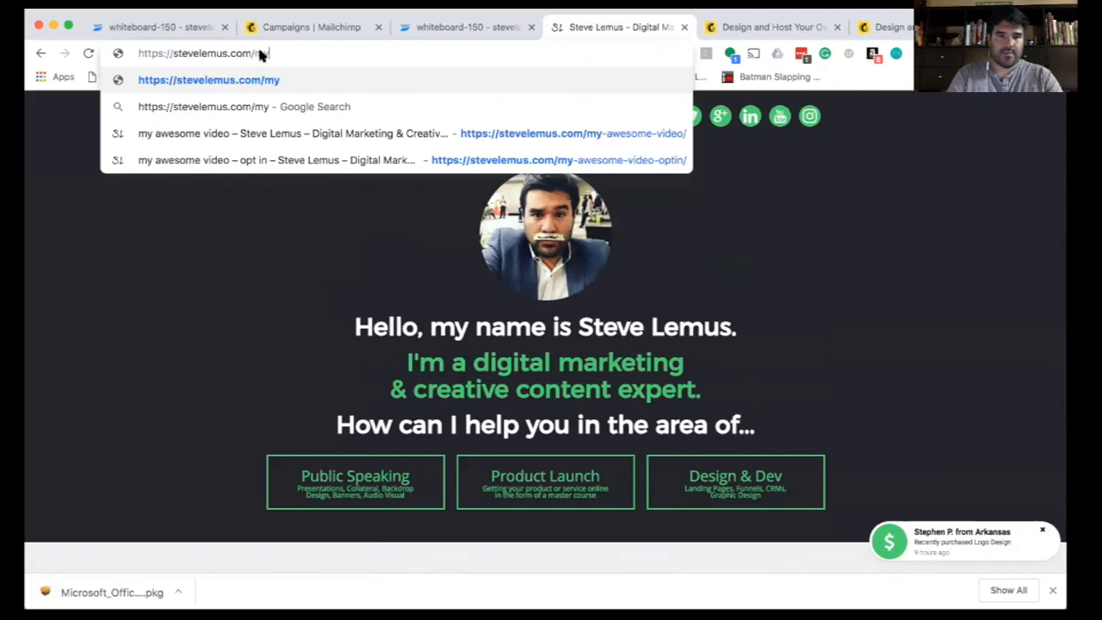
text(wp-admi)
key(Return)
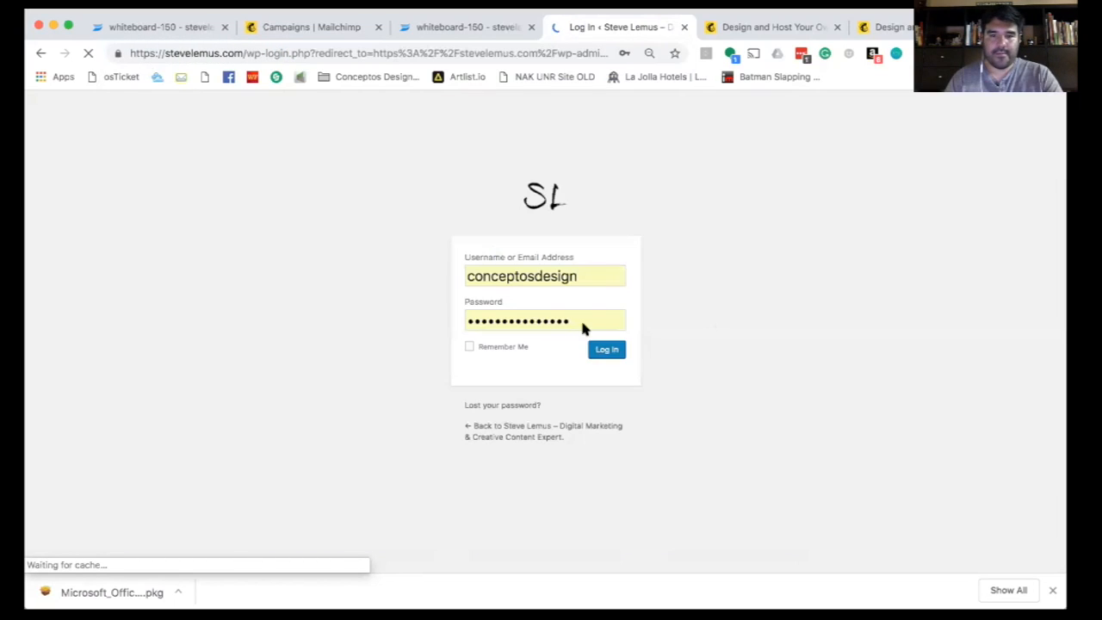
- Log back in, view the opt-in page, and copy its address
click(607, 351)
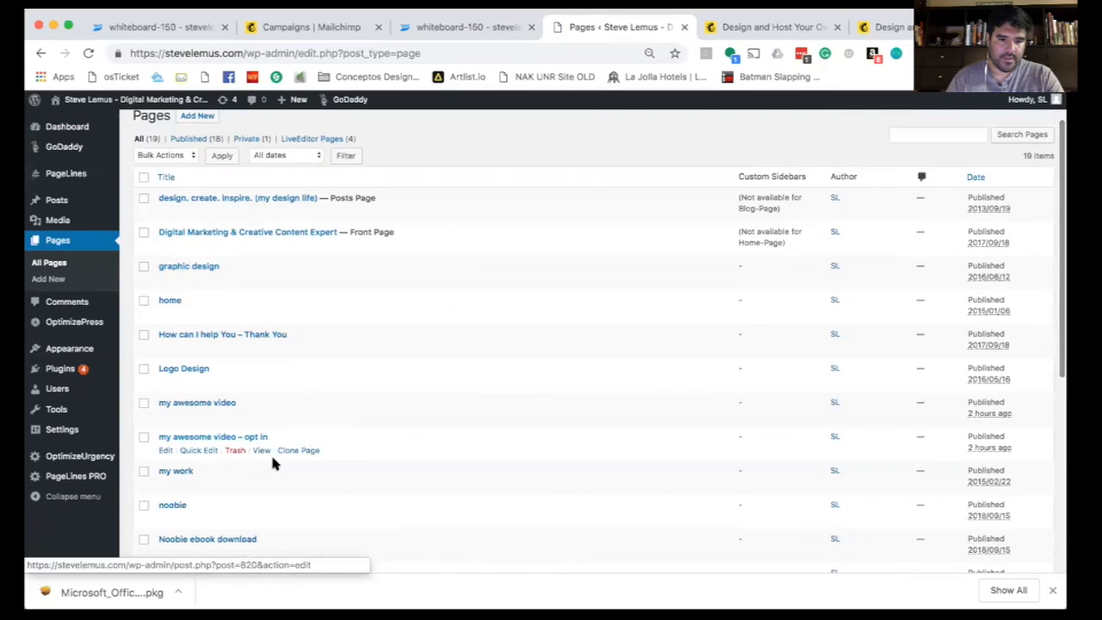
click(261, 450)
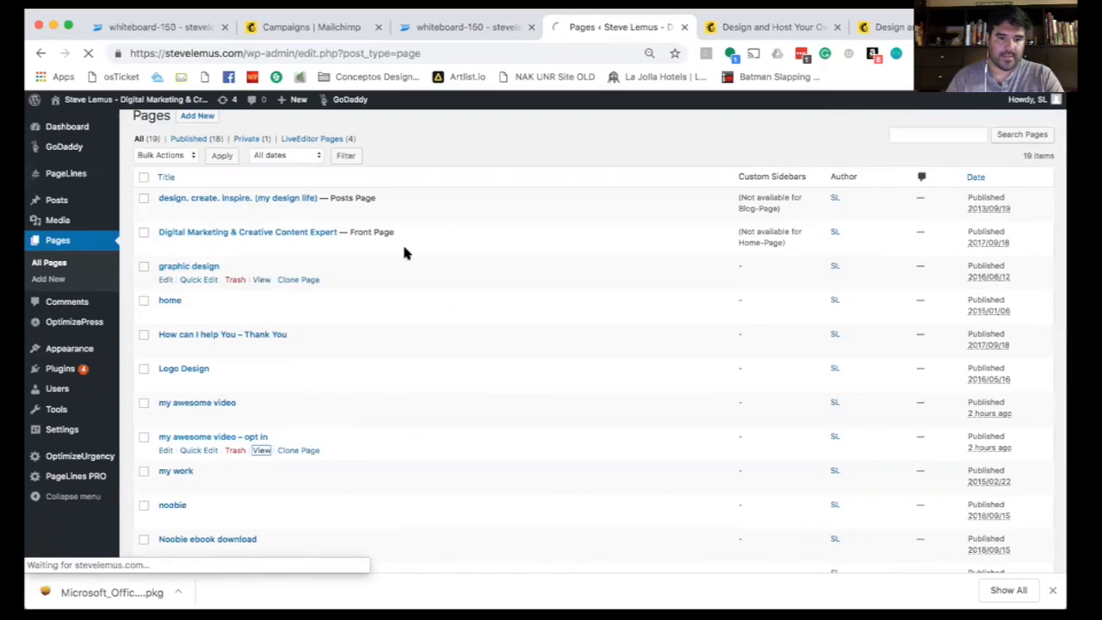
click(368, 53)
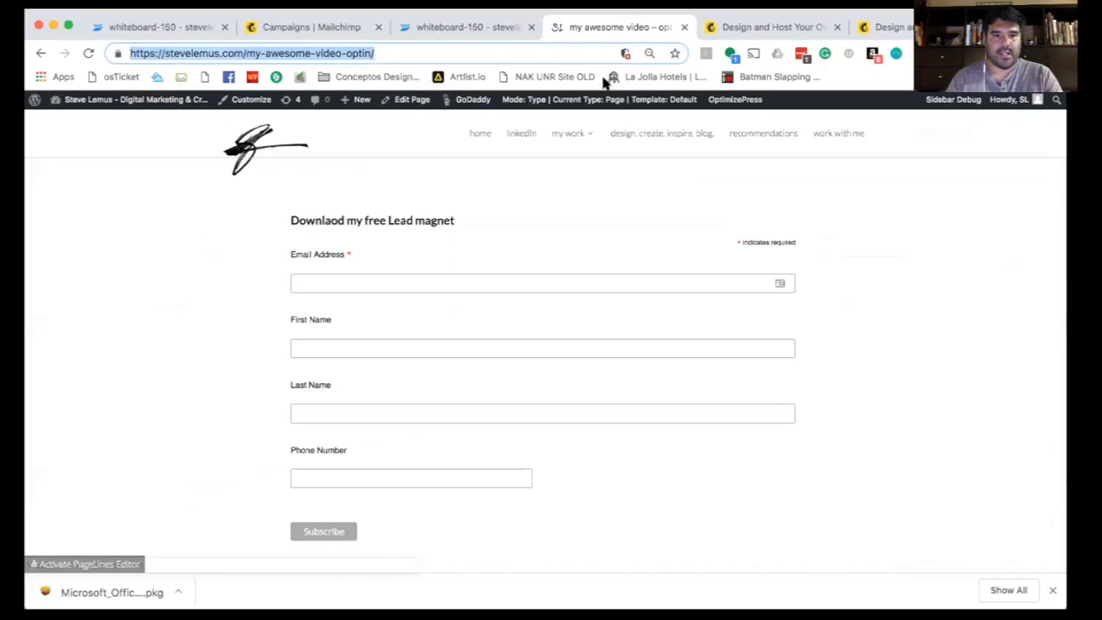
- Log out and open the copied opt-in page address as a visitor
mouse_move(1006, 104)
click(963, 169)
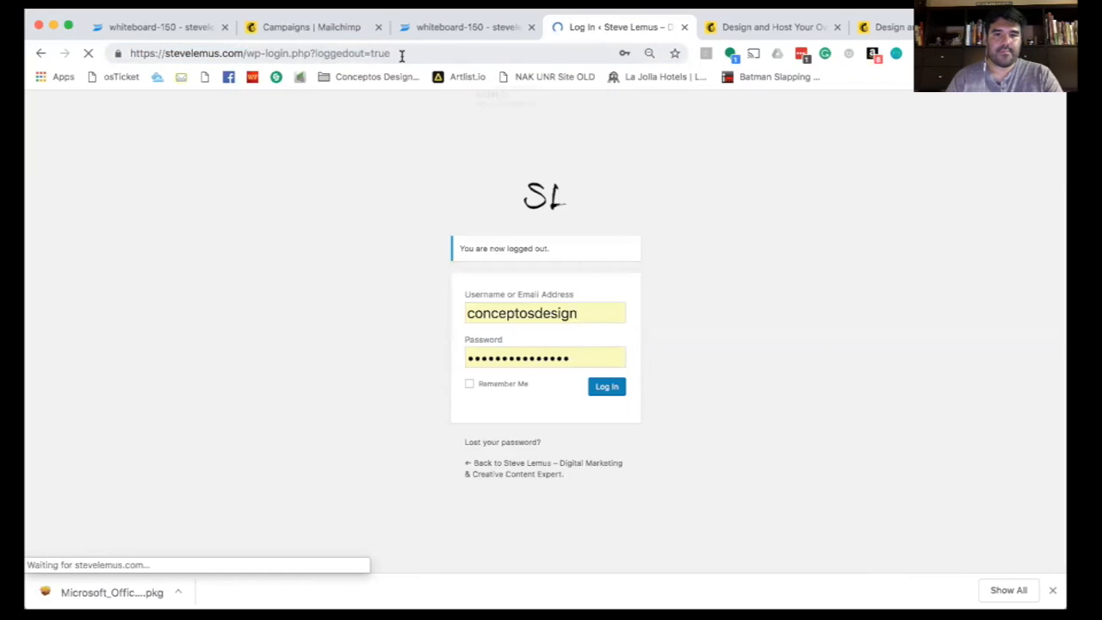
click(402, 54)
text(https://stevelemus.com/my-awesome-video-optin/)
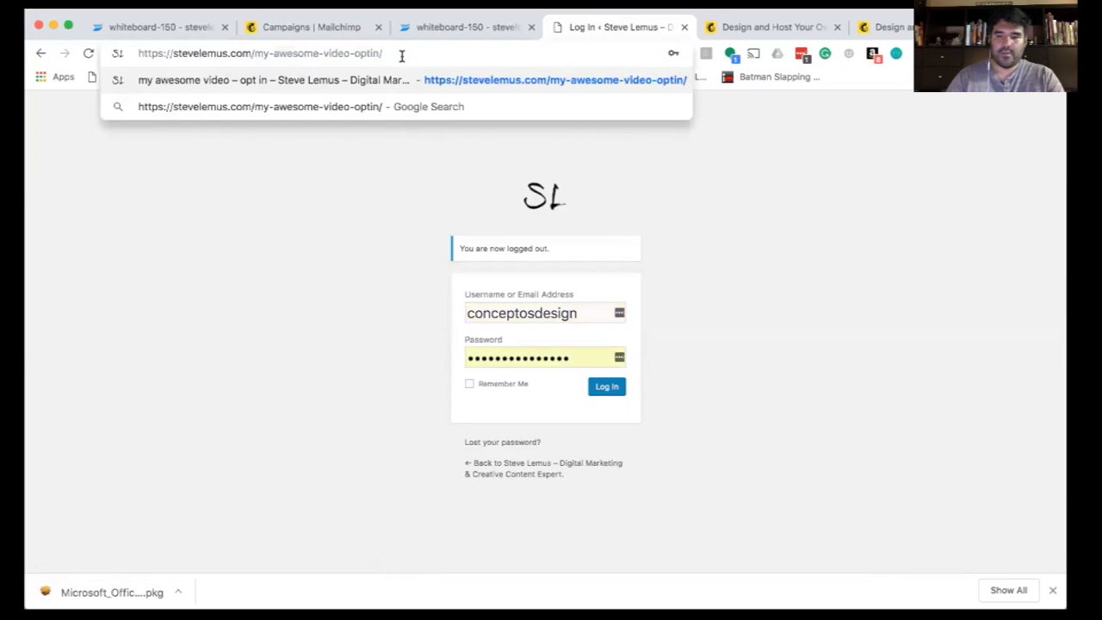
key(Return)
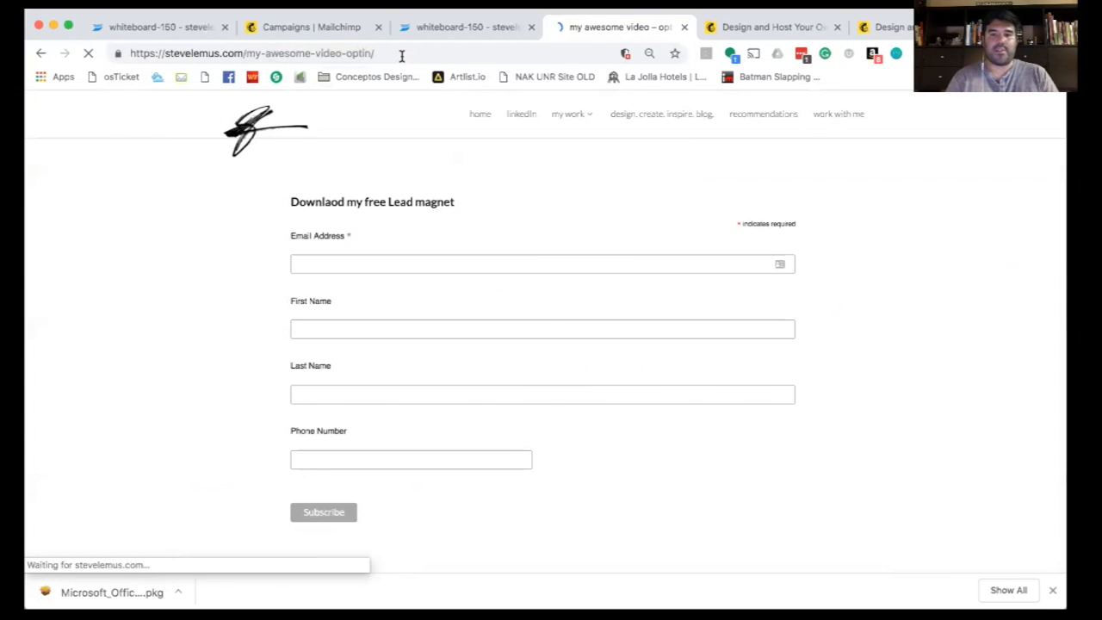
- Enter a test e-mail address and '000' in the opt-in form, then submit the signup
click(411, 263)
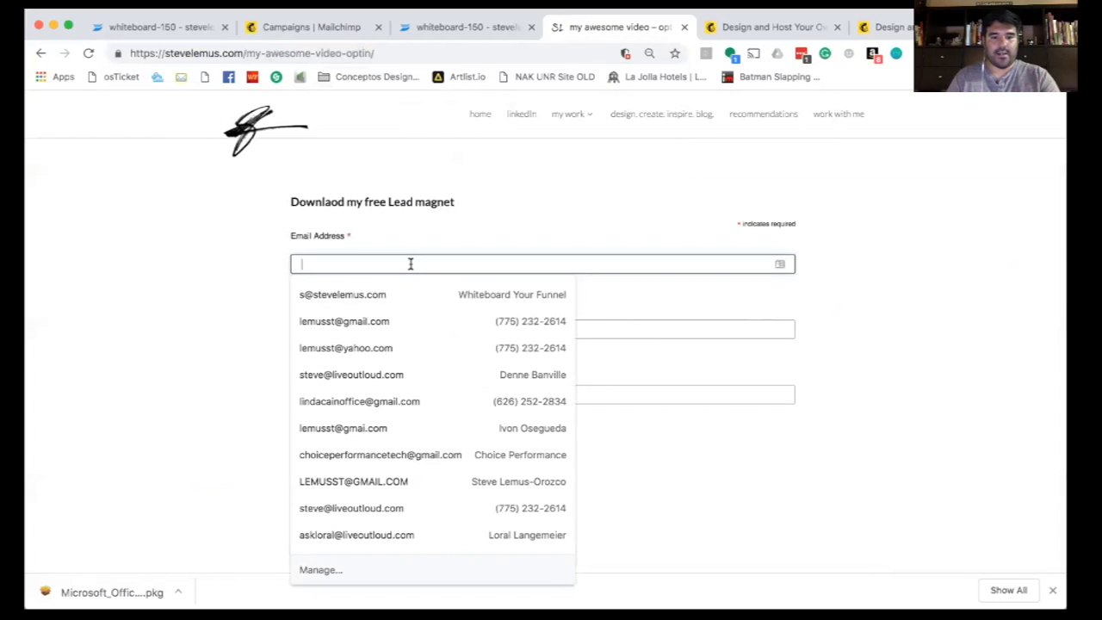
text(myemailis@myemail.c)
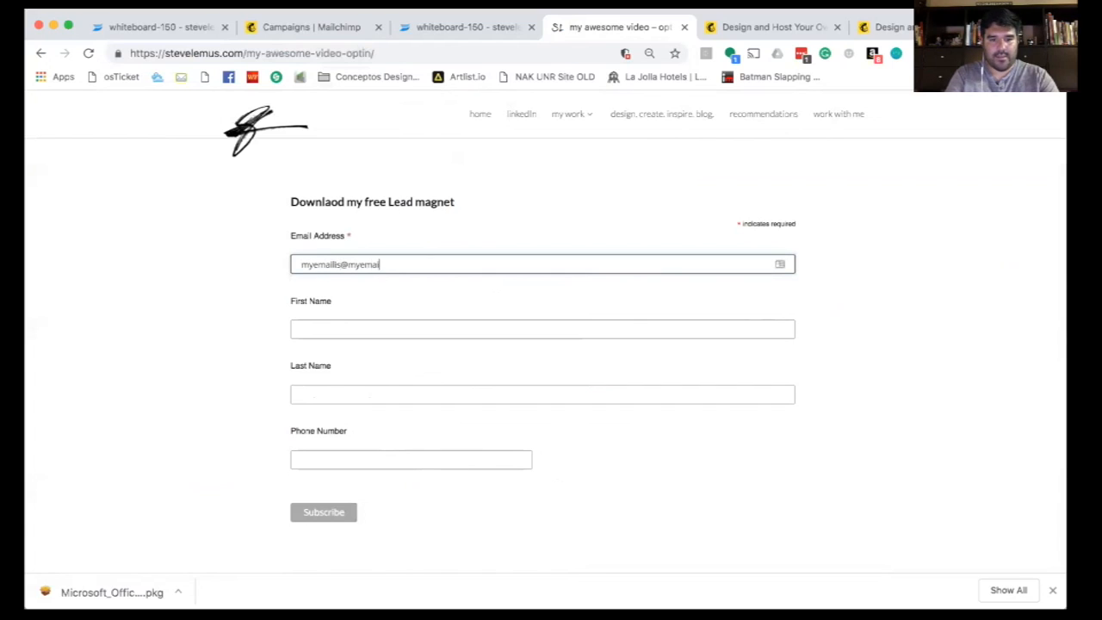
key(BackSpace)
key(BackSpace)
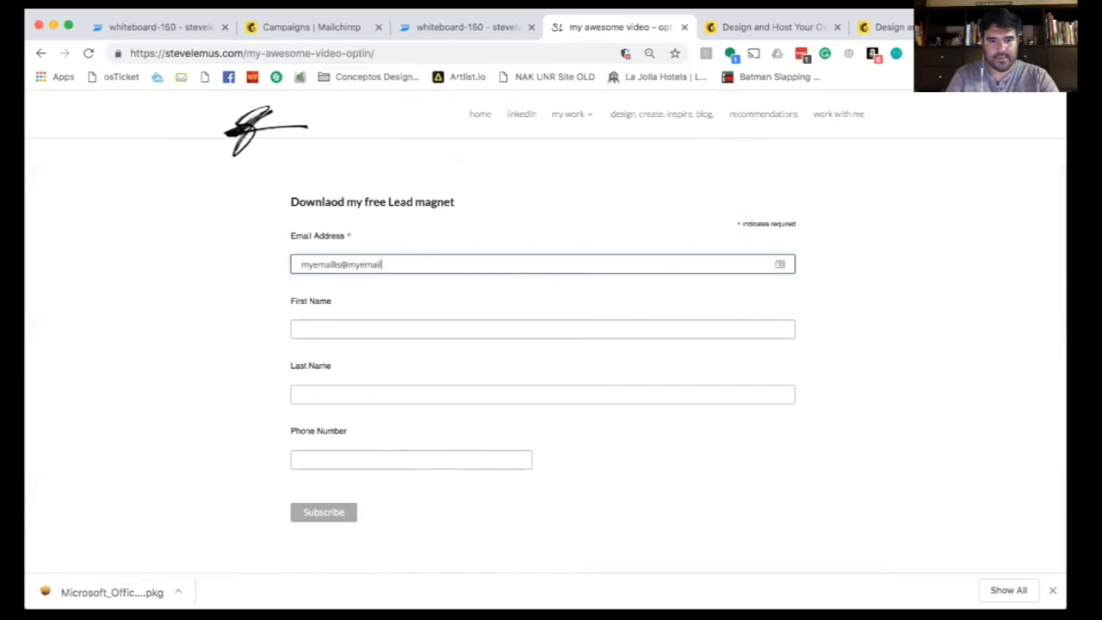
text(com)
key(Tab)
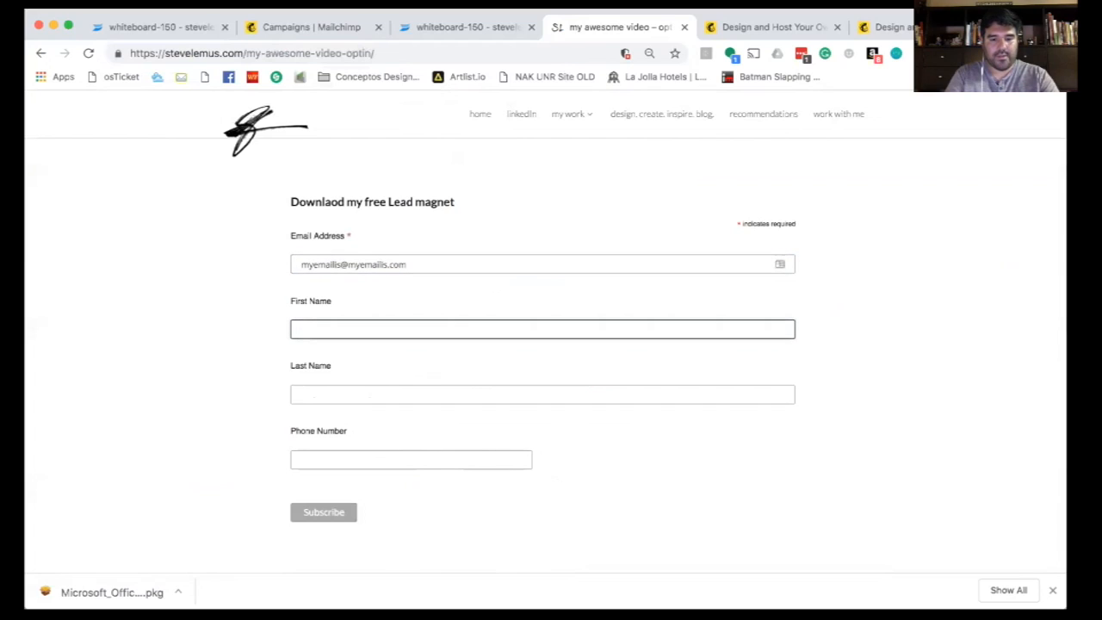
key(Tab)
key(Tab)
text(000)
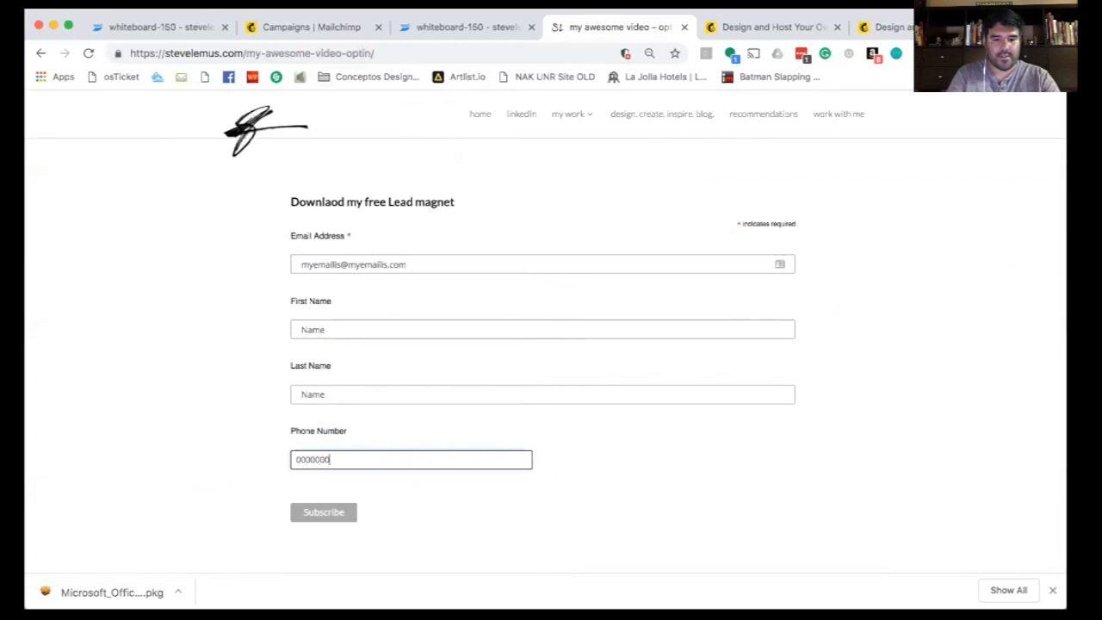
click(330, 515)
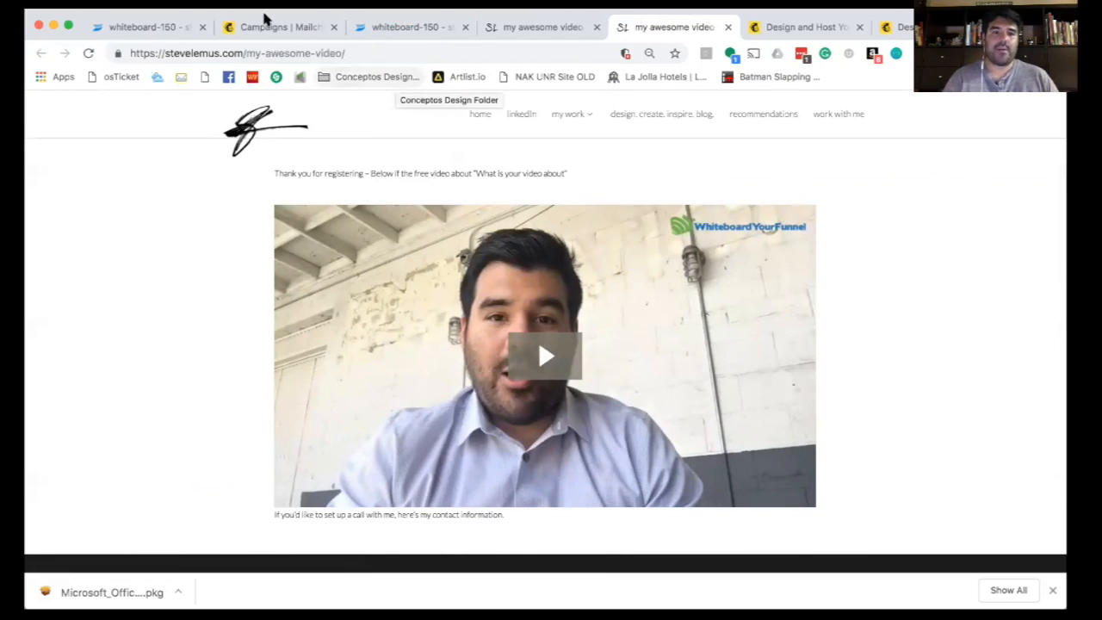
- Reload the Mailchimp Campaigns list to check the Welcome message's sending status and opens
click(266, 27)
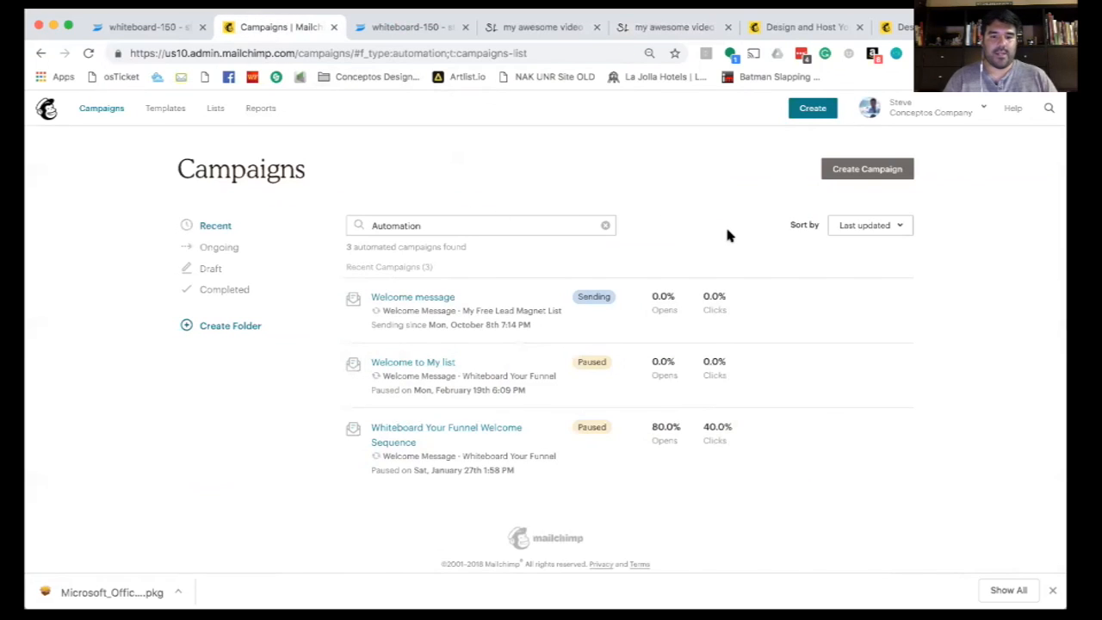
mouse_move(529, 303)
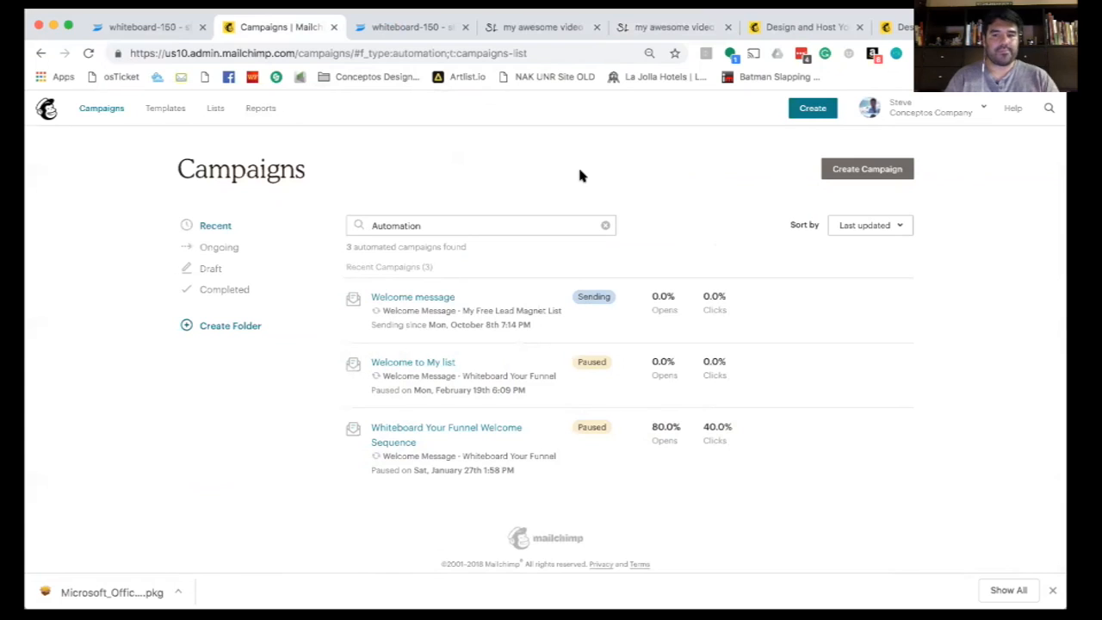
key(super+r)
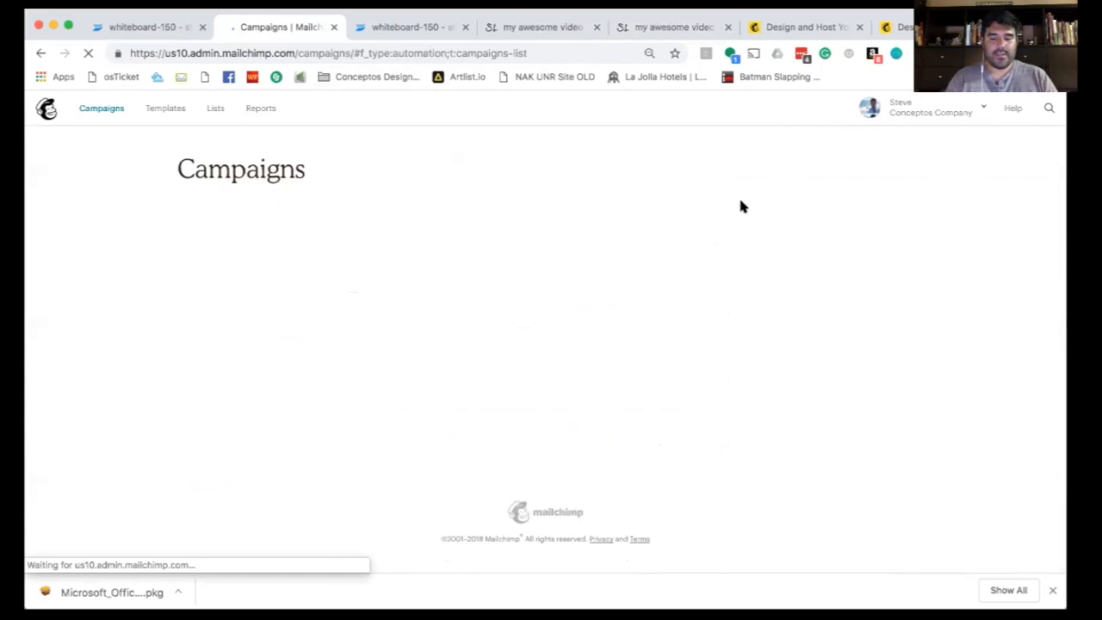